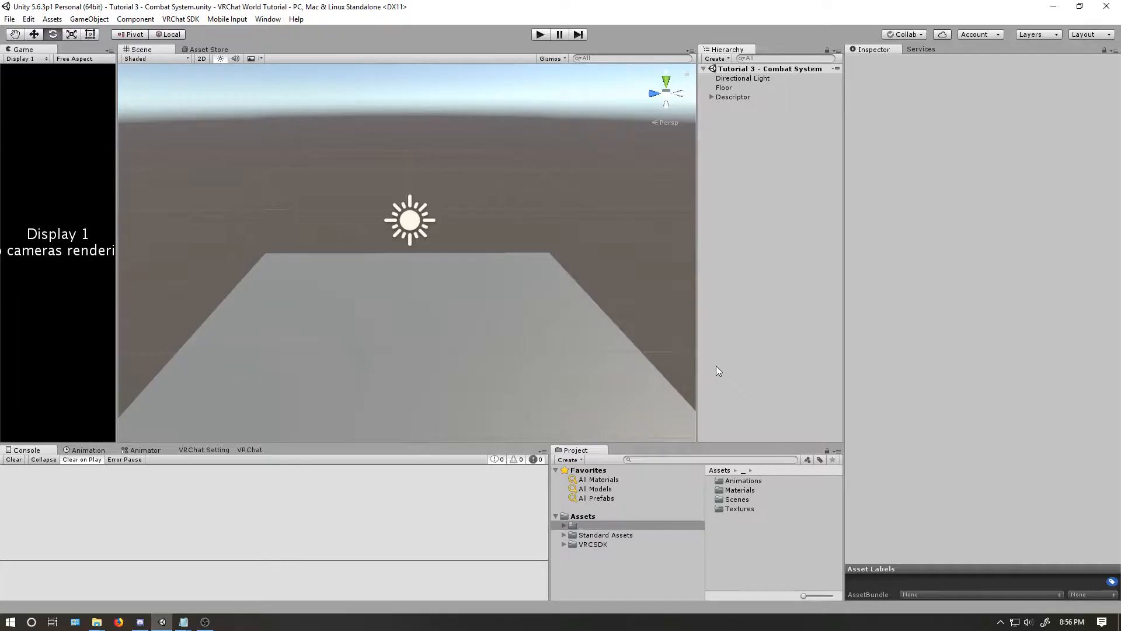
Create an empty object named Combat System and reset its transform to the origin
{"action": "right_click", "coordinate": [751, 210]}
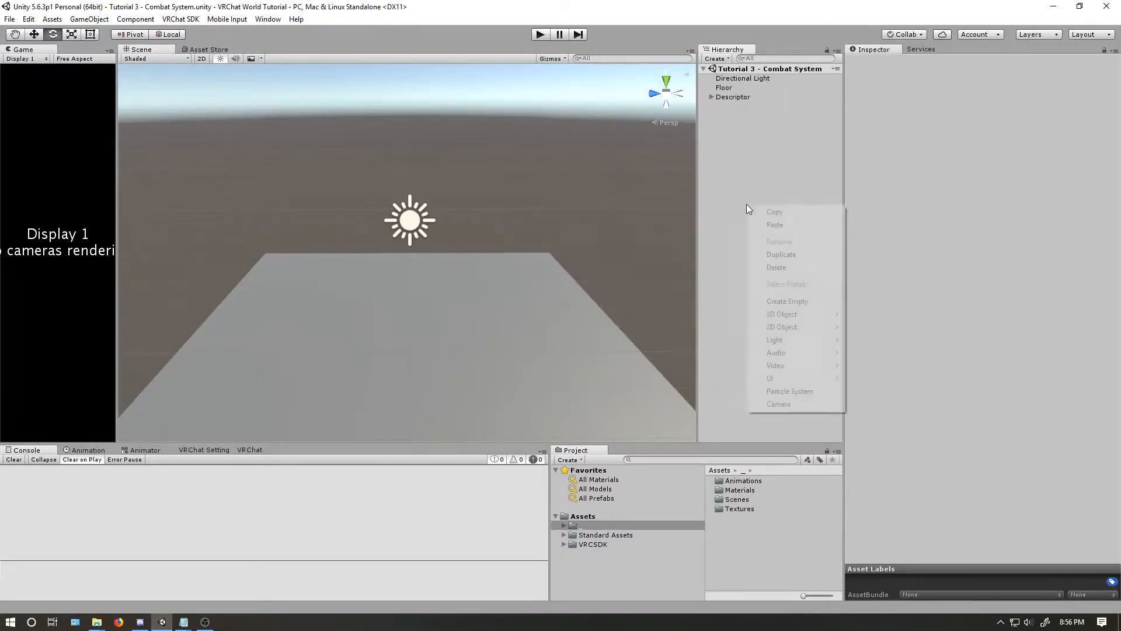
{"action": "left_click", "coordinate": [789, 302]}
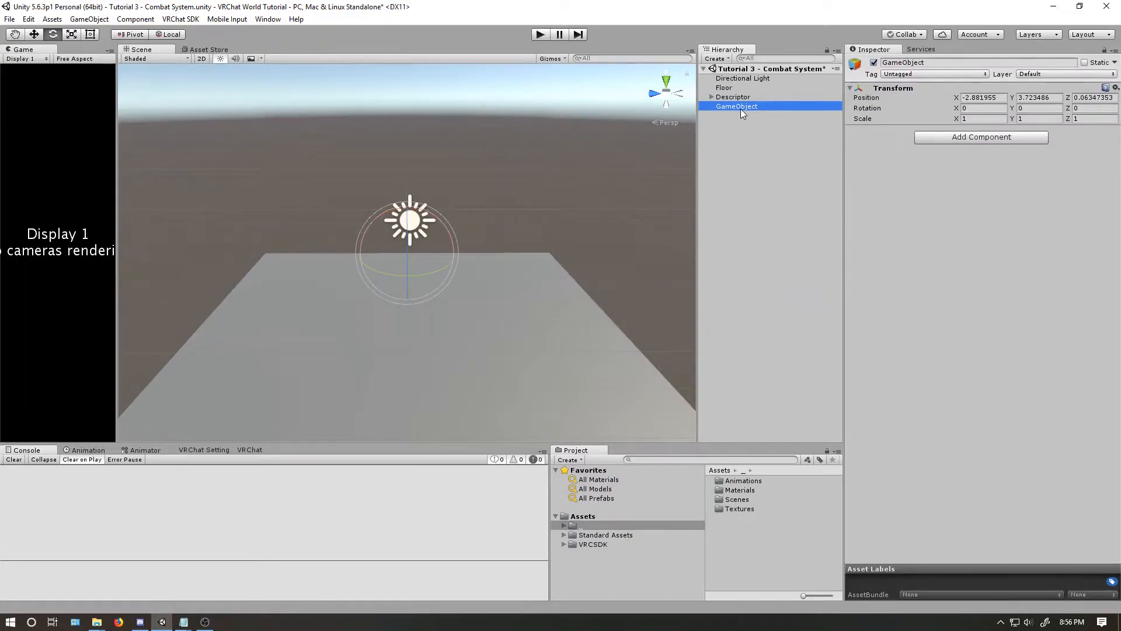
{"action": "key", "text": "F2"}
{"action": "type", "text": "Comb"}
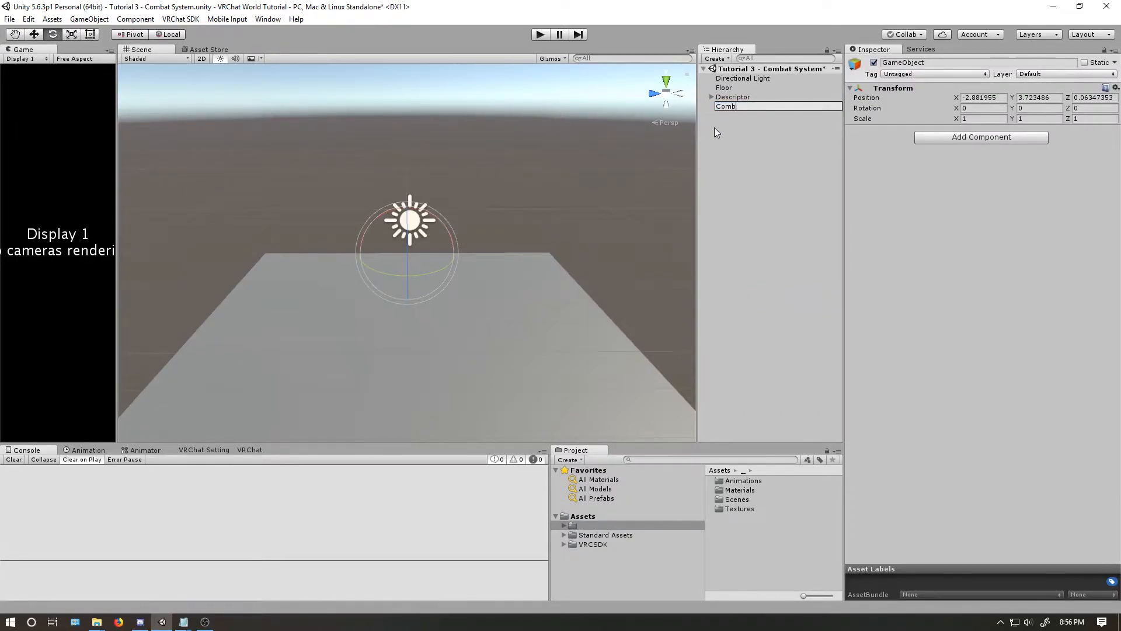
{"action": "type", "text": "at System"}
{"action": "key", "text": "Return"}
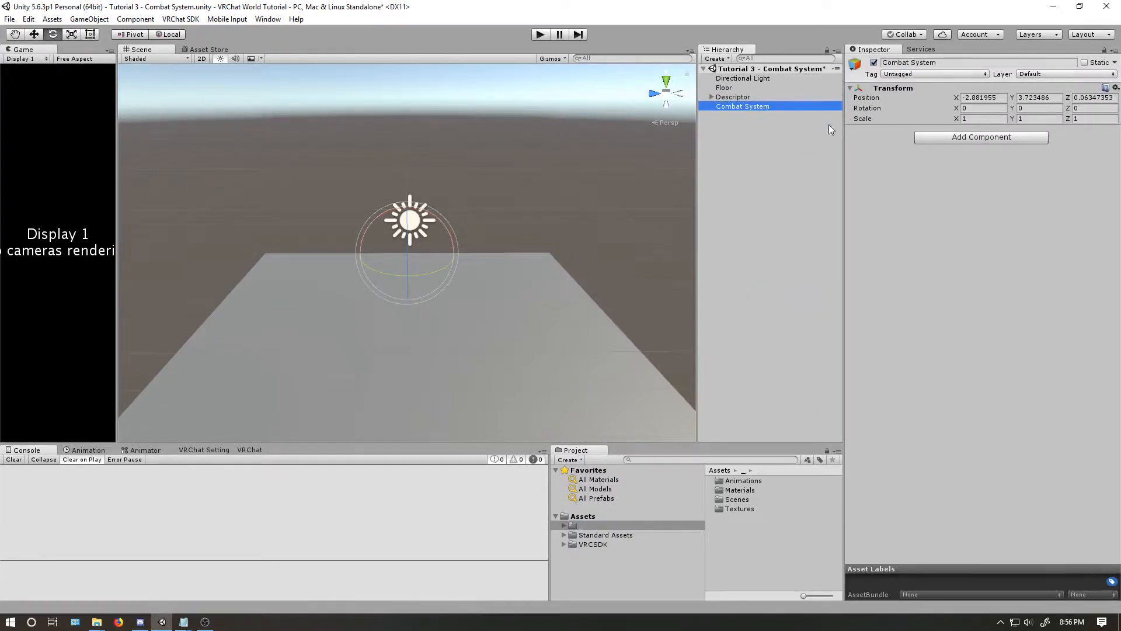
{"action": "right_click", "coordinate": [902, 87]}
{"action": "left_click", "coordinate": [929, 93]}
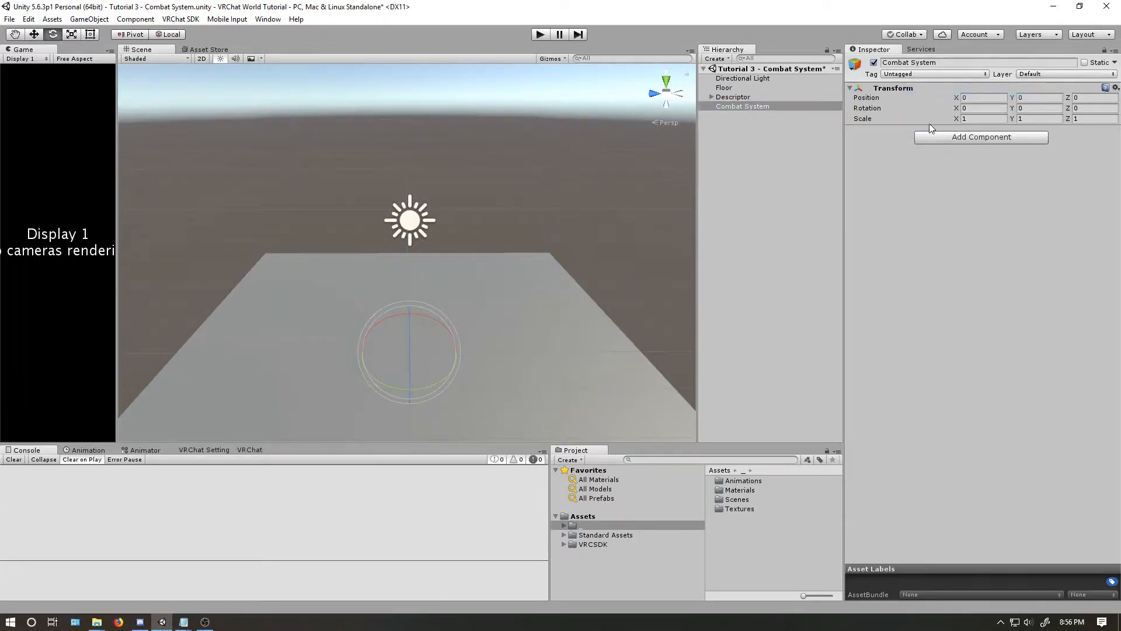
Add the VRC_Combat System component to the Combat System object
{"action": "left_click", "coordinate": [936, 137]}
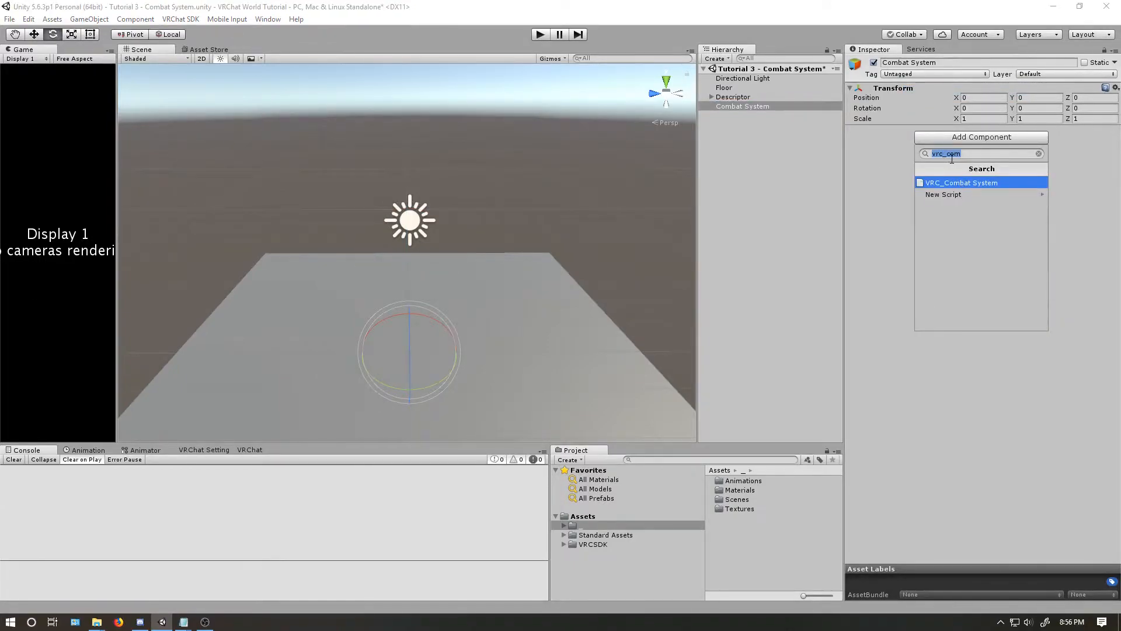
{"action": "left_click", "coordinate": [965, 179]}
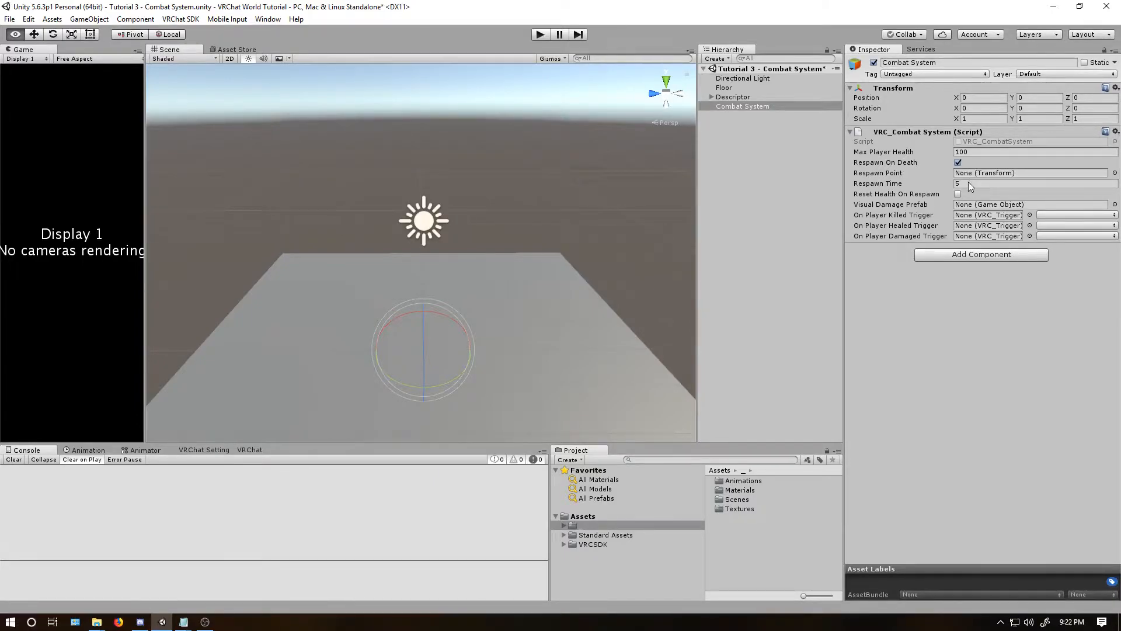
Review the respawn time and enable Reset Health On Respawn on the combat script
{"action": "left_click", "coordinate": [969, 182]}
{"action": "double_click", "coordinate": [960, 184]}
{"action": "left_click", "coordinate": [958, 193]}
{"action": "left_click", "coordinate": [968, 204]}
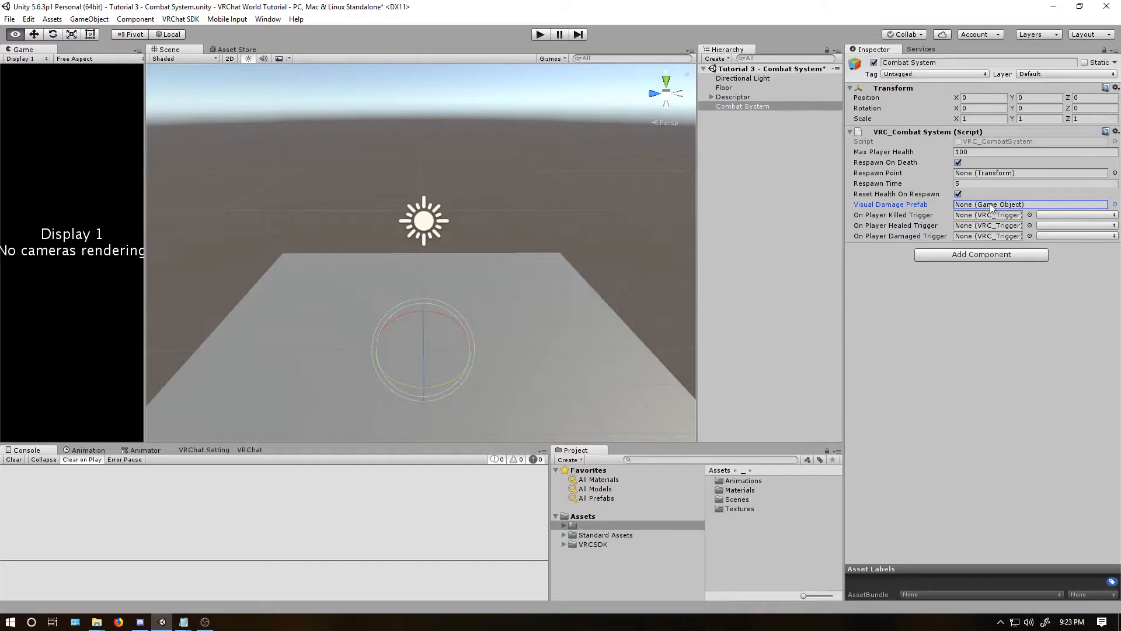
Search the project for 'visual' and drop the VRC_PlayerVisualDamage prefab into the scene to inspect its material
{"action": "left_click", "coordinate": [740, 461]}
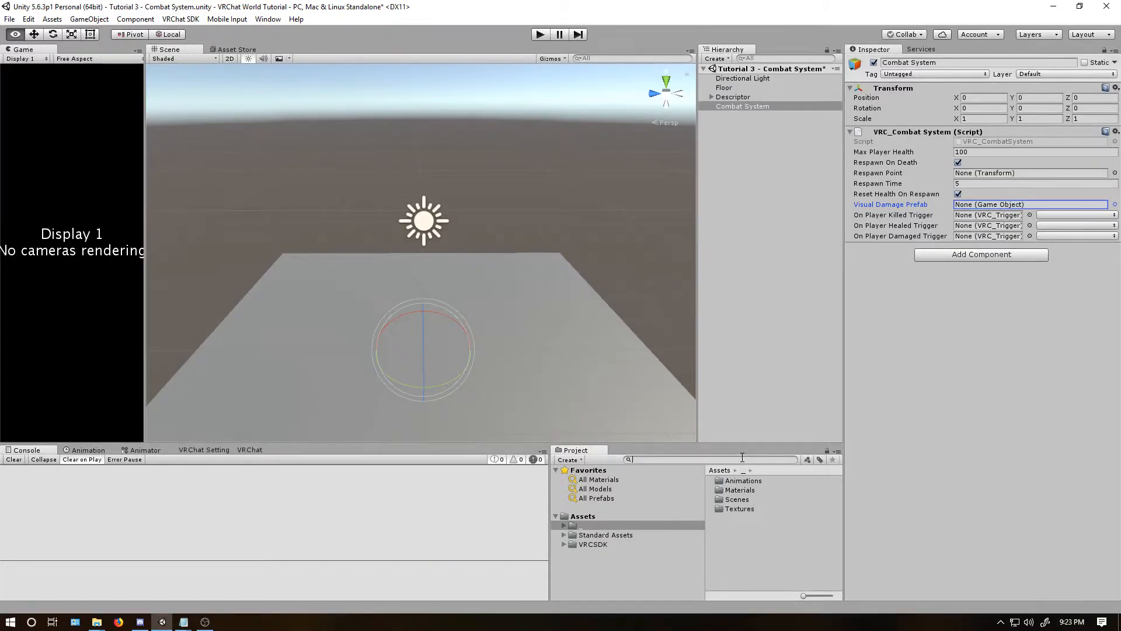
{"action": "type", "text": "visual"}
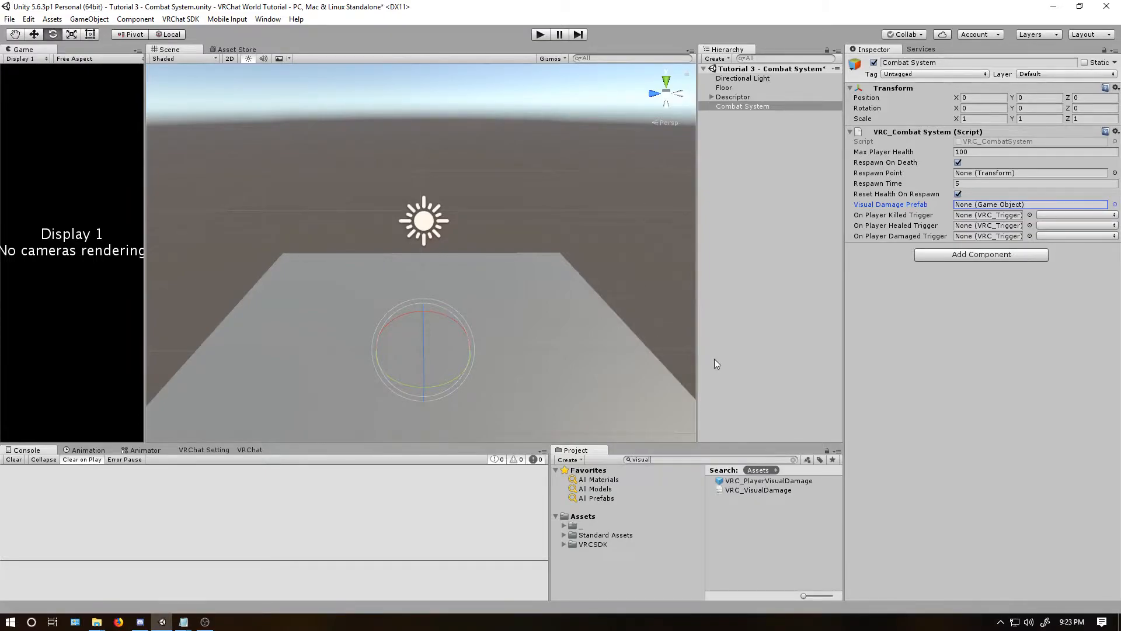
{"action": "left_click_drag", "start_coordinate": [762, 482], "coordinate": [754, 115]}
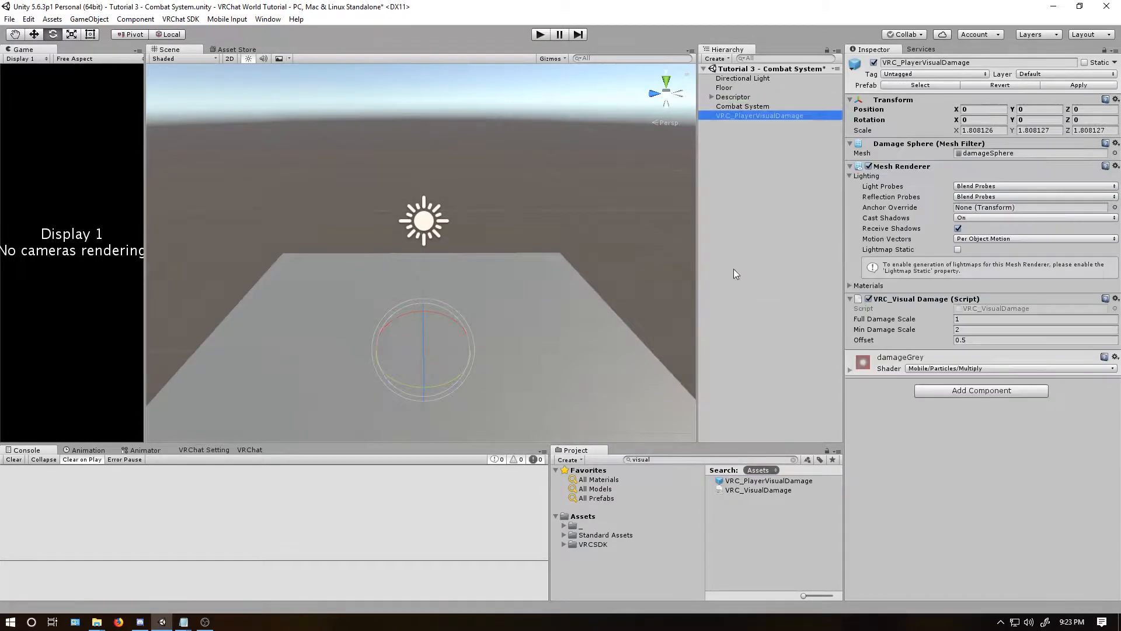
{"action": "left_click", "coordinate": [849, 372]}
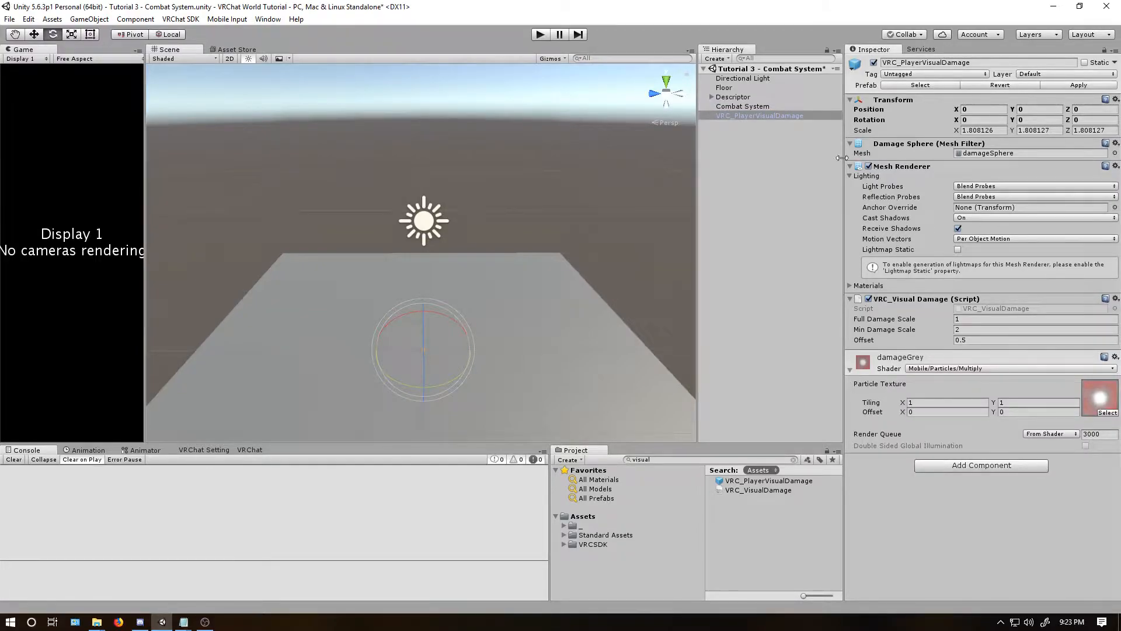
Delete the VRC_PlayerVisualDamage object and return to the Combat System object
{"action": "left_click", "coordinate": [791, 117]}
{"action": "key", "text": "Delete"}
{"action": "left_click", "coordinate": [771, 107]}
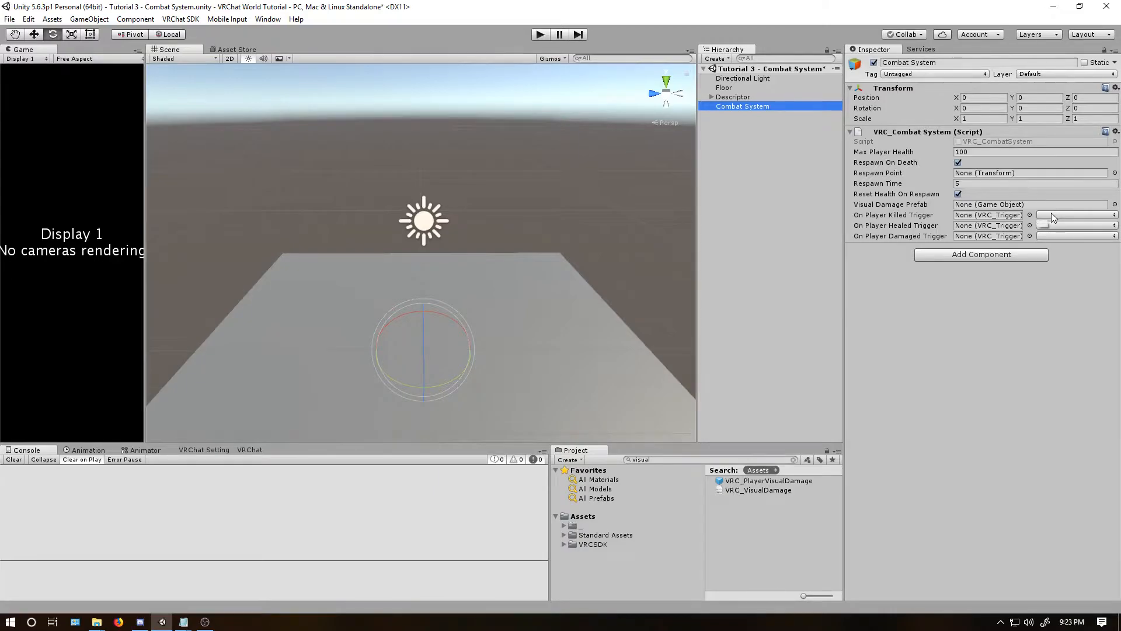
{"action": "left_click", "coordinate": [1044, 226]}
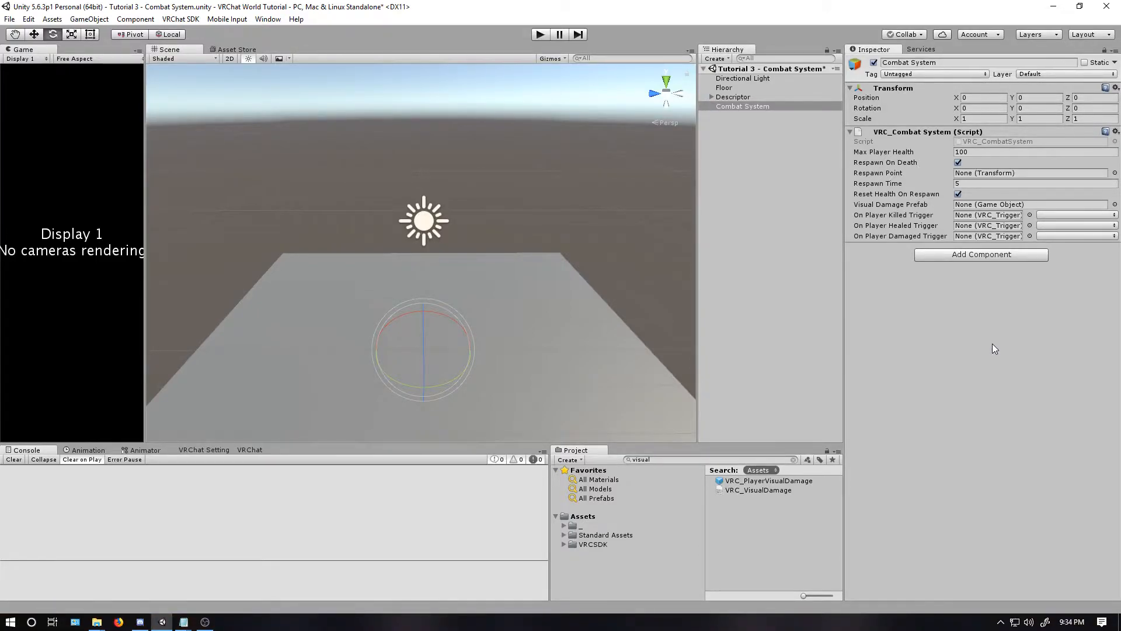
Create a cube at the origin and move it to position 2, 1, 0
{"action": "left_click", "coordinate": [762, 184]}
{"action": "right_click", "coordinate": [761, 163]}
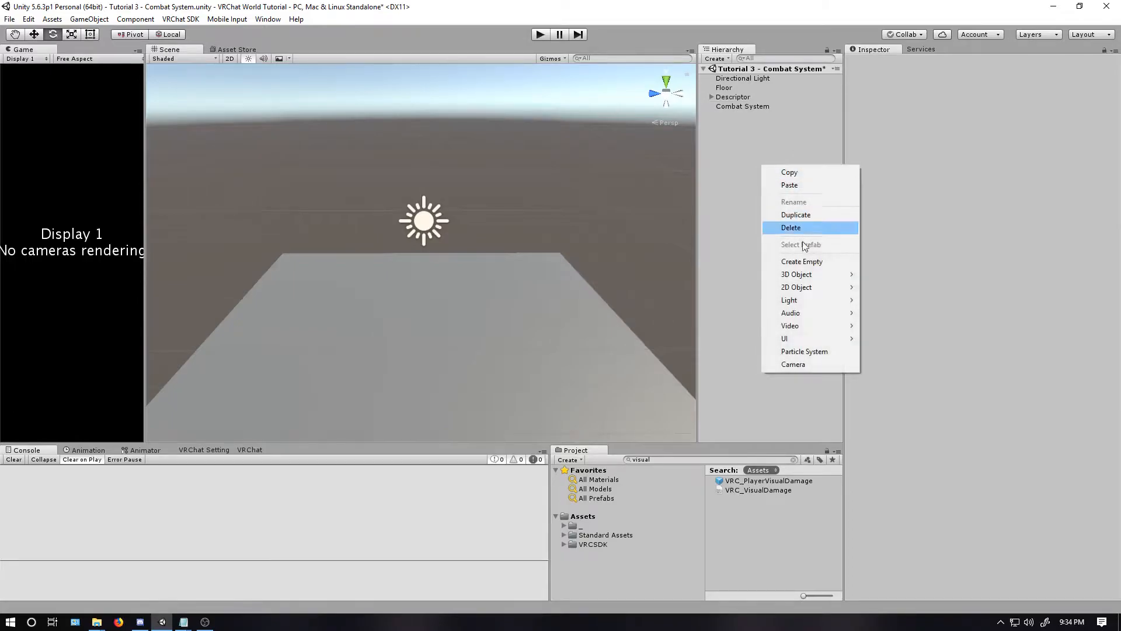
{"action": "mouse_move", "coordinate": [796, 274]}
{"action": "left_click", "coordinate": [877, 277]}
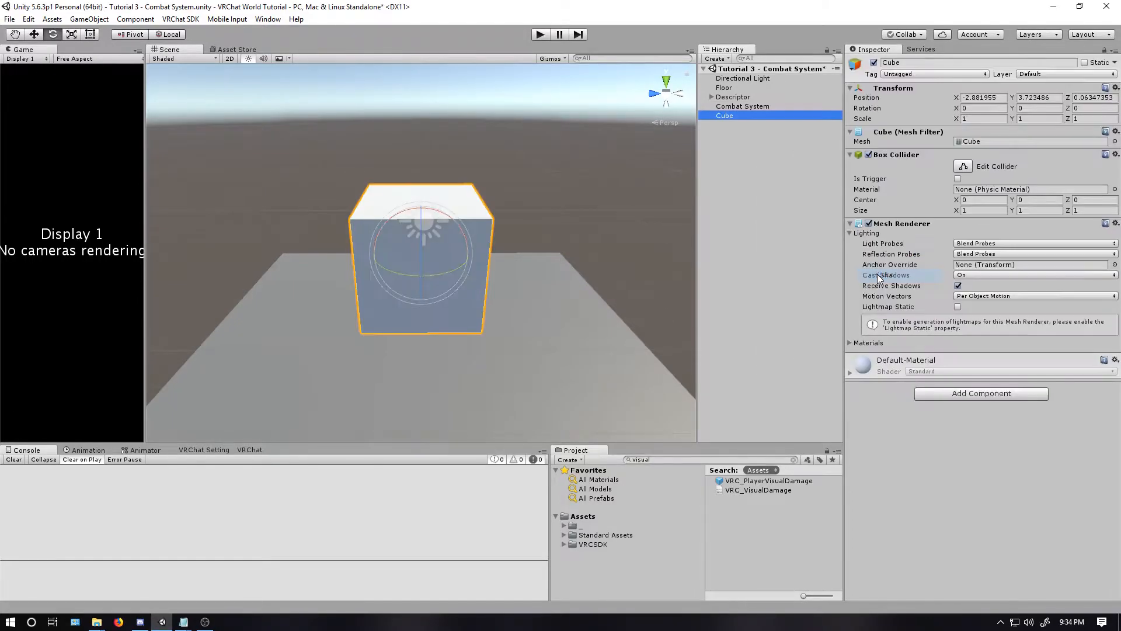
{"action": "right_click", "coordinate": [894, 90]}
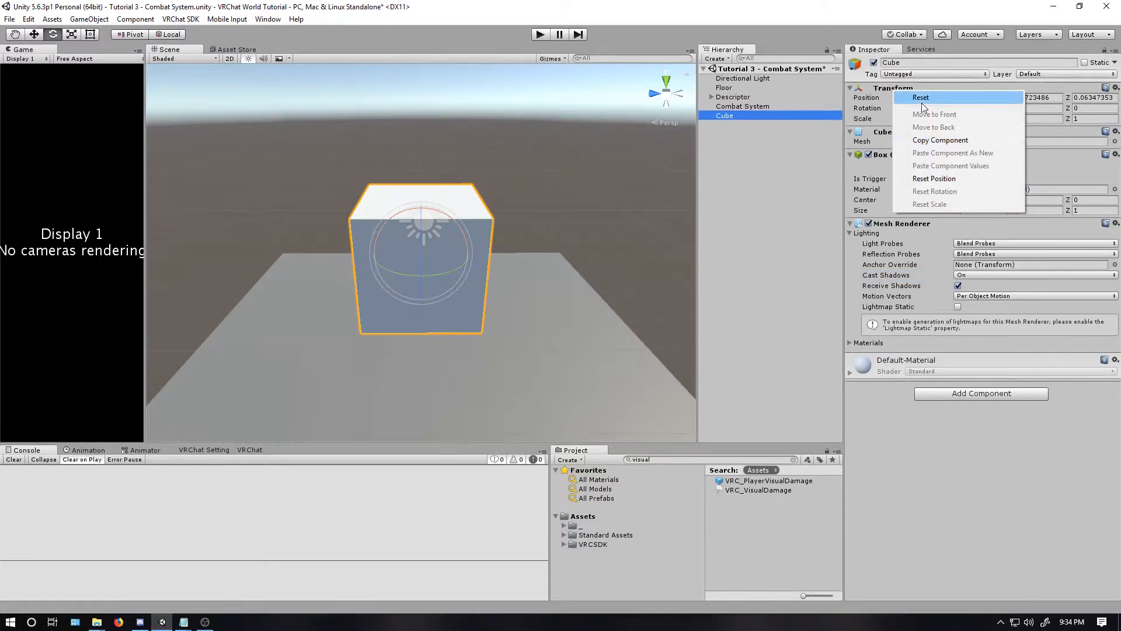
{"action": "left_click", "coordinate": [920, 97]}
{"action": "key", "text": "w"}
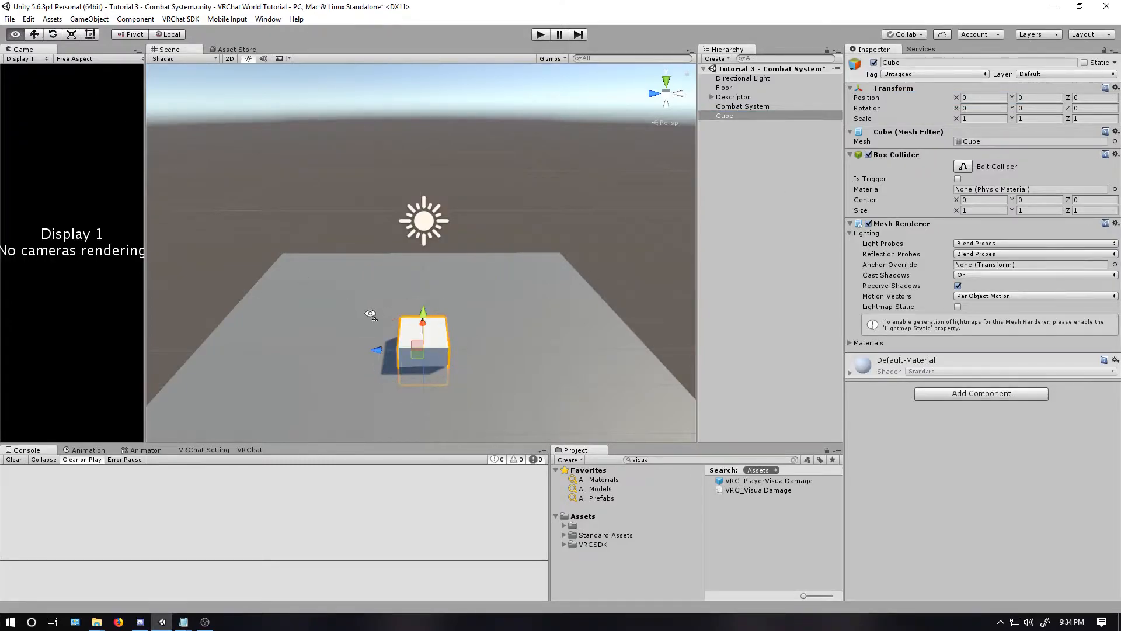
{"action": "mouse_move", "coordinate": [368, 316]}
{"action": "left_mouse_down", "text": "alt"}
{"action": "mouse_move", "coordinate": [493, 290]}
{"action": "mouse_move", "coordinate": [339, 251]}
{"action": "mouse_move", "coordinate": [397, 209]}
{"action": "left_mouse_up", "text": "alt"}
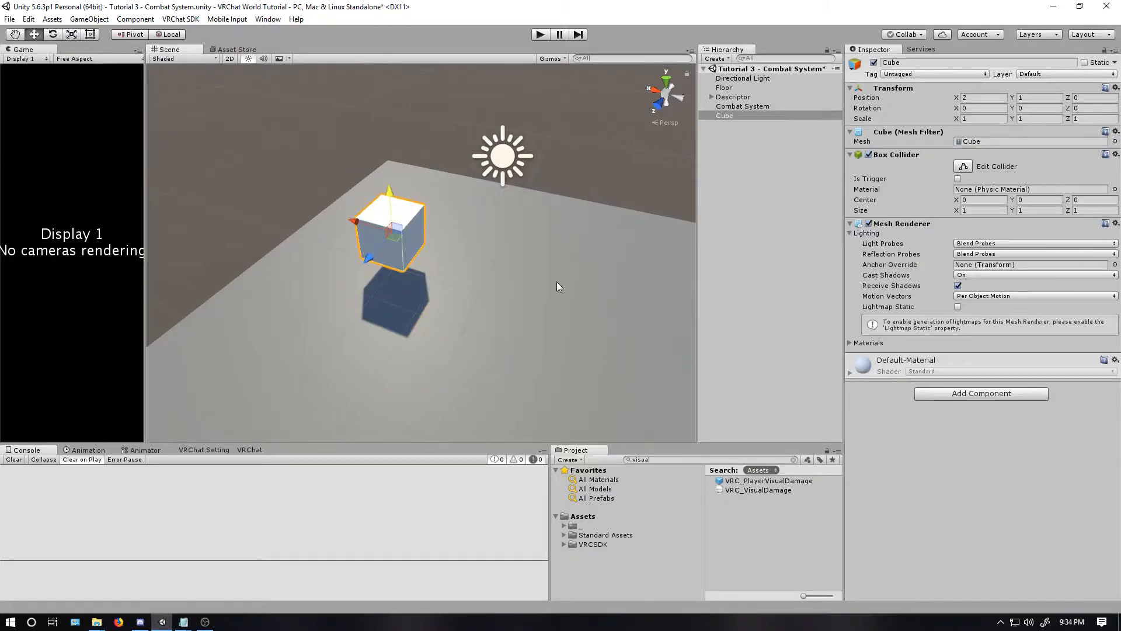
{"action": "left_click_drag", "start_coordinate": [556, 281], "coordinate": [412, 297], "text": "alt"}
Check the Spawn point under Descriptor, then make the cube's box collider a trigger
{"action": "left_click", "coordinate": [733, 97]}
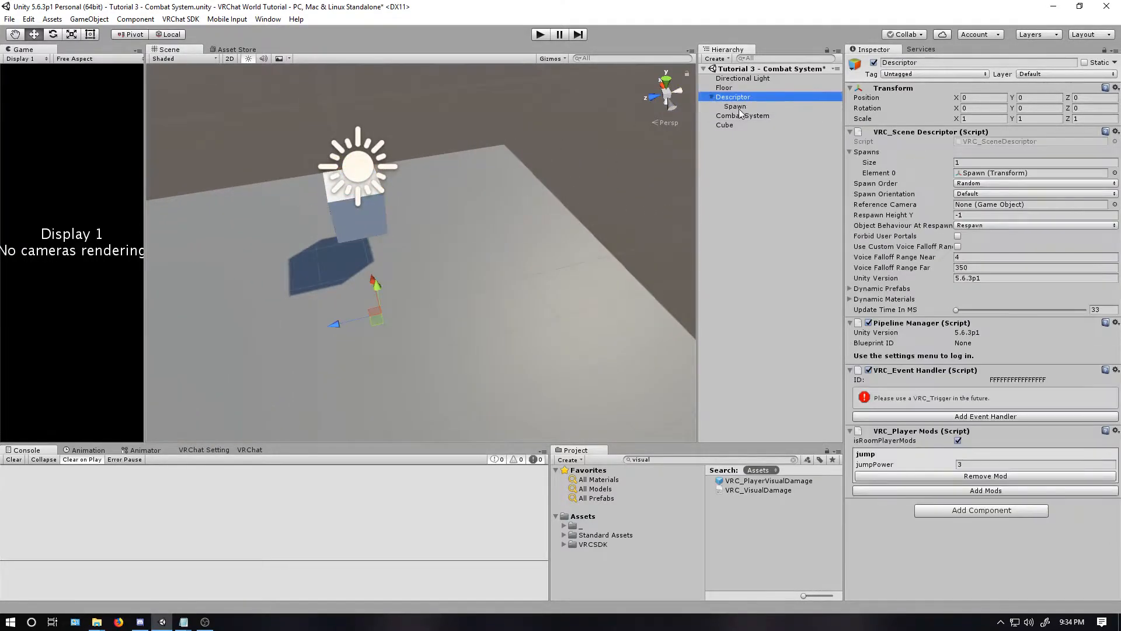
{"action": "left_click", "coordinate": [727, 106]}
{"action": "left_click", "coordinate": [723, 117]}
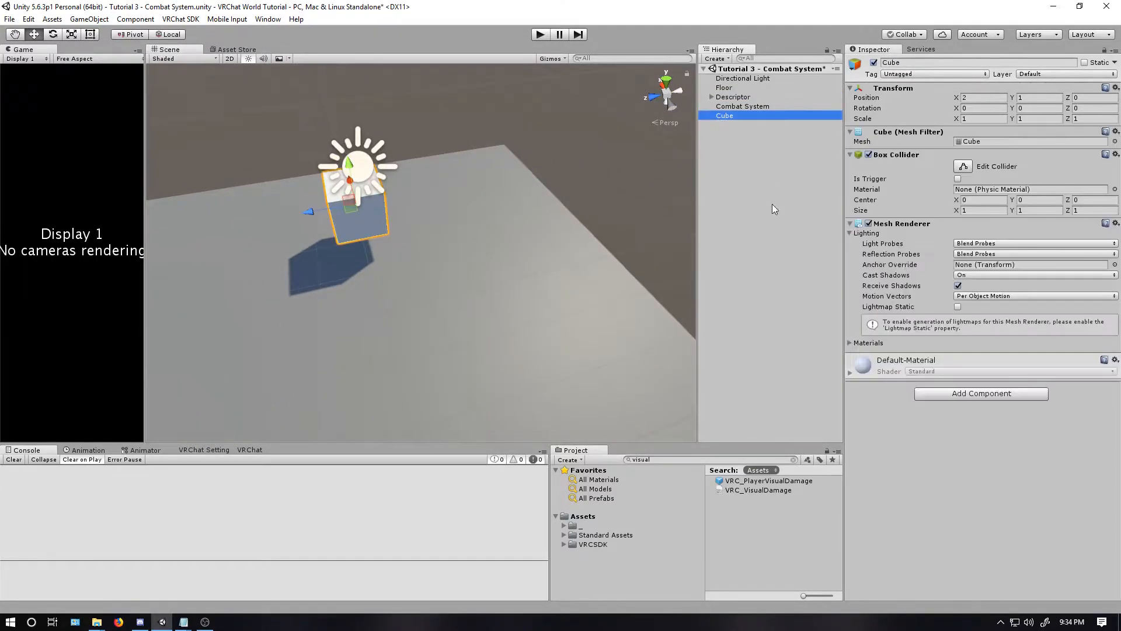
{"action": "left_click", "coordinate": [958, 178]}
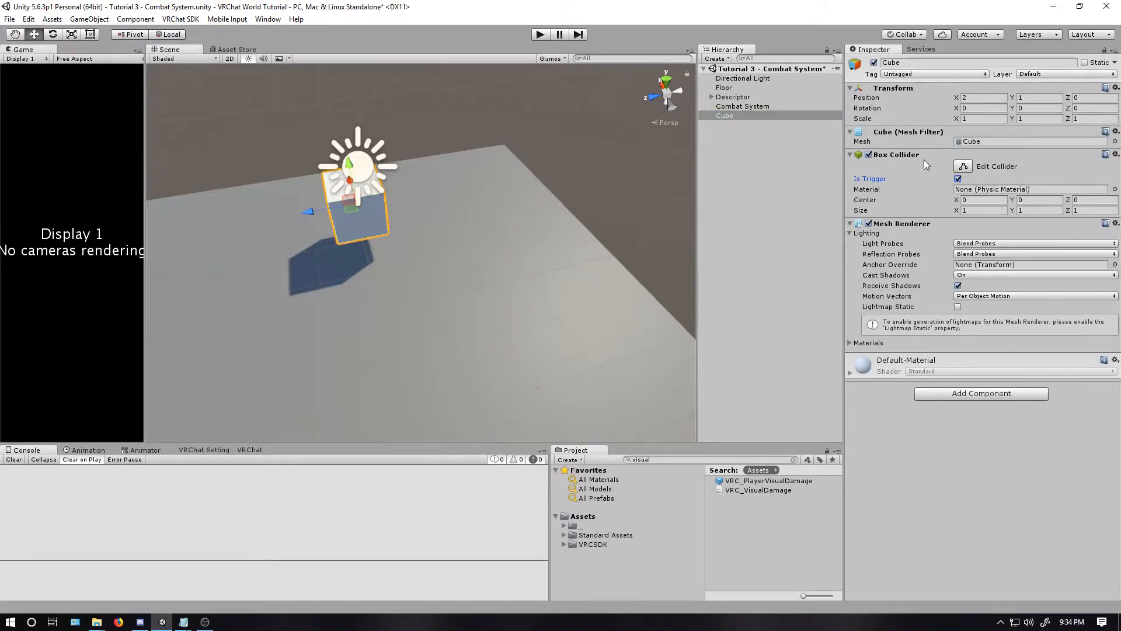
Add a VRC_Trigger component to the cube with an OnEnterTrigger entry
{"action": "left_click", "coordinate": [944, 392]}
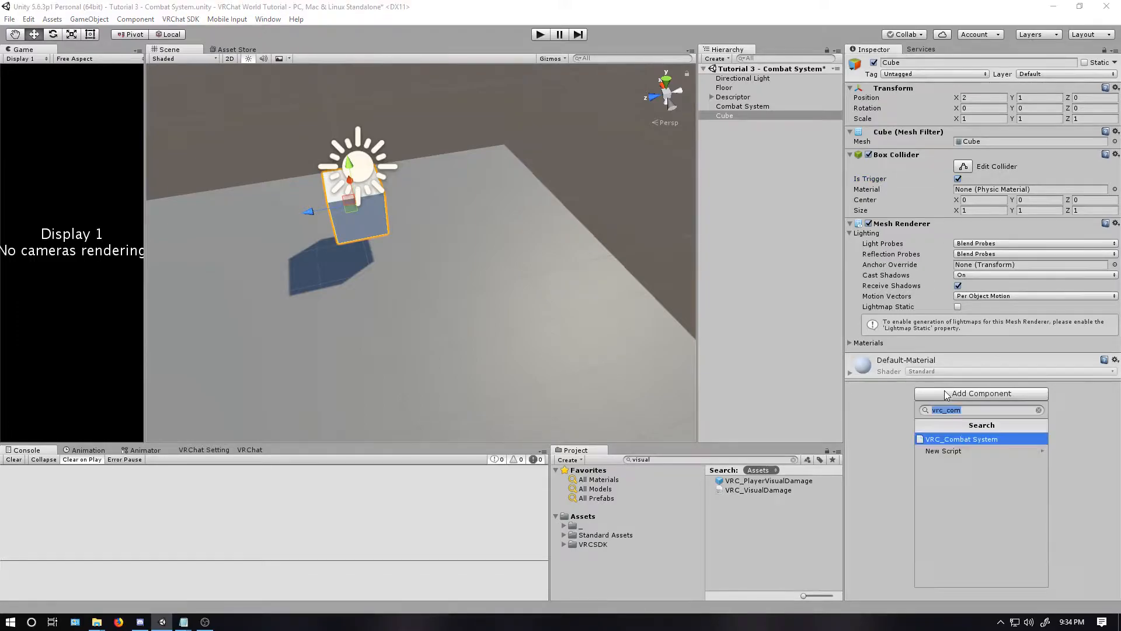
{"action": "type", "text": "vrc_trig"}
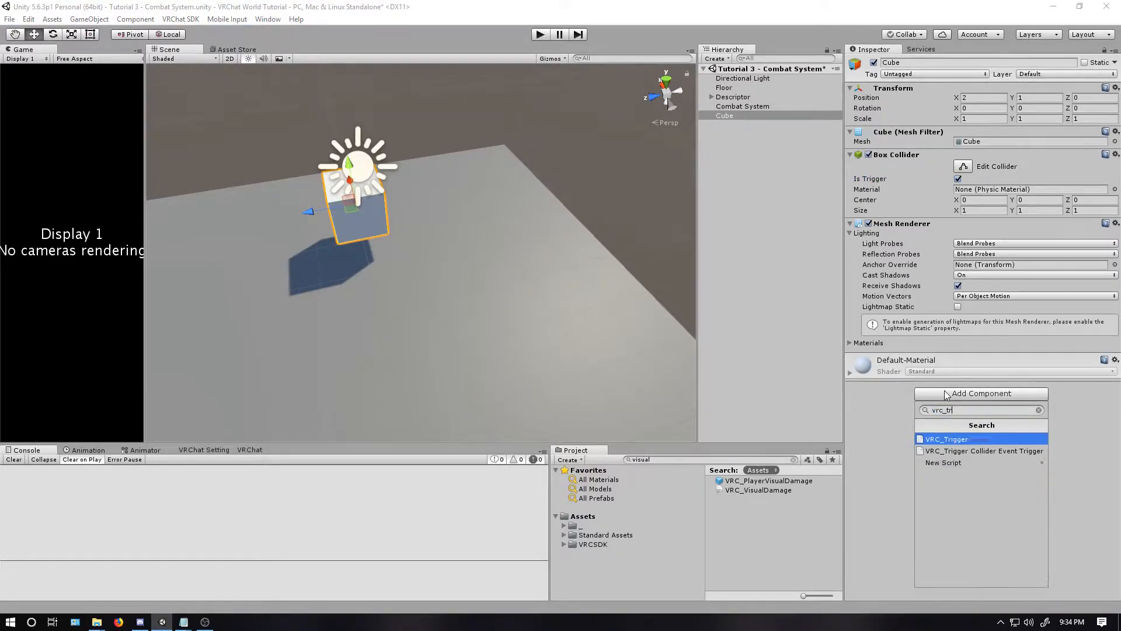
{"action": "key", "text": "Return"}
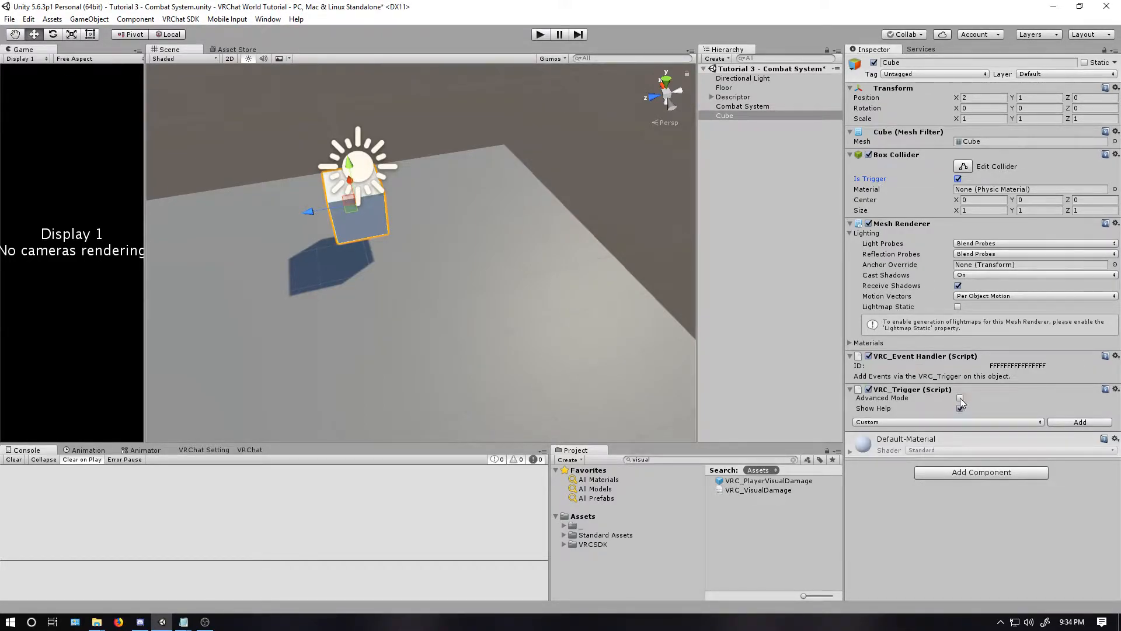
{"action": "left_click", "coordinate": [948, 421]}
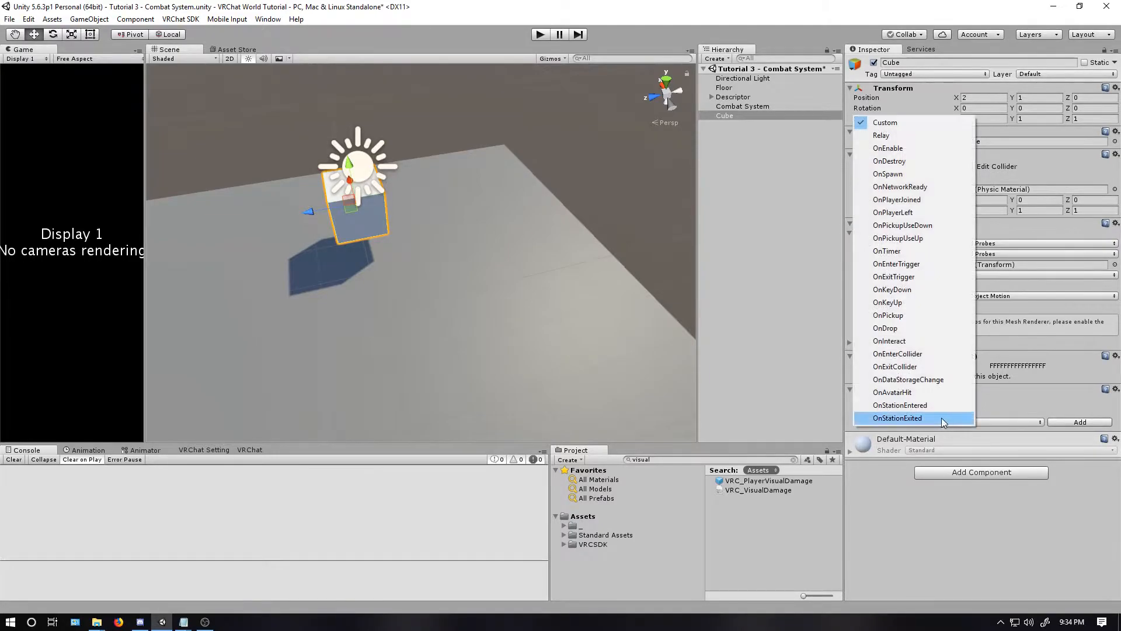
{"action": "left_click", "coordinate": [912, 265]}
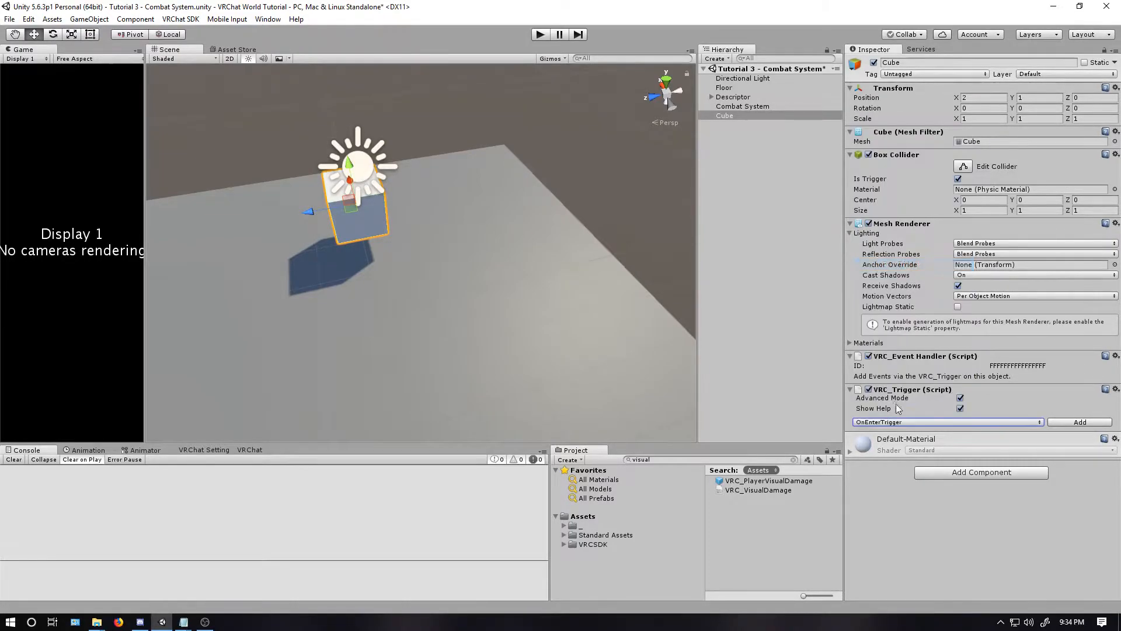
{"action": "left_click", "coordinate": [1068, 422]}
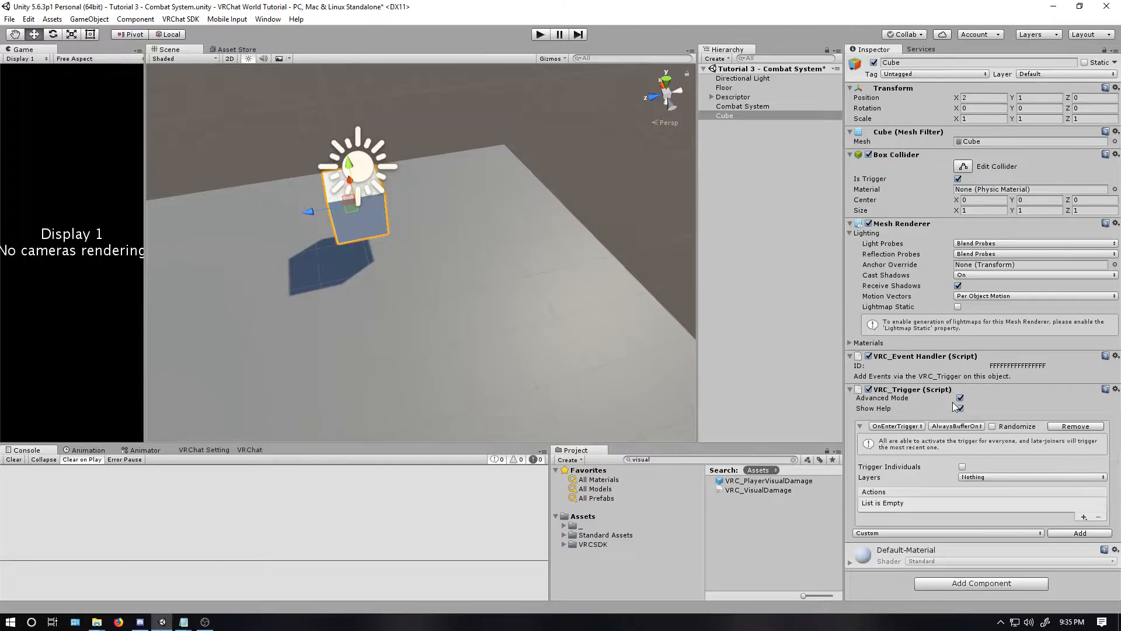
Set the trigger to broadcast locally and react only to the PlayerLocal layer
{"action": "left_click", "coordinate": [955, 426]}
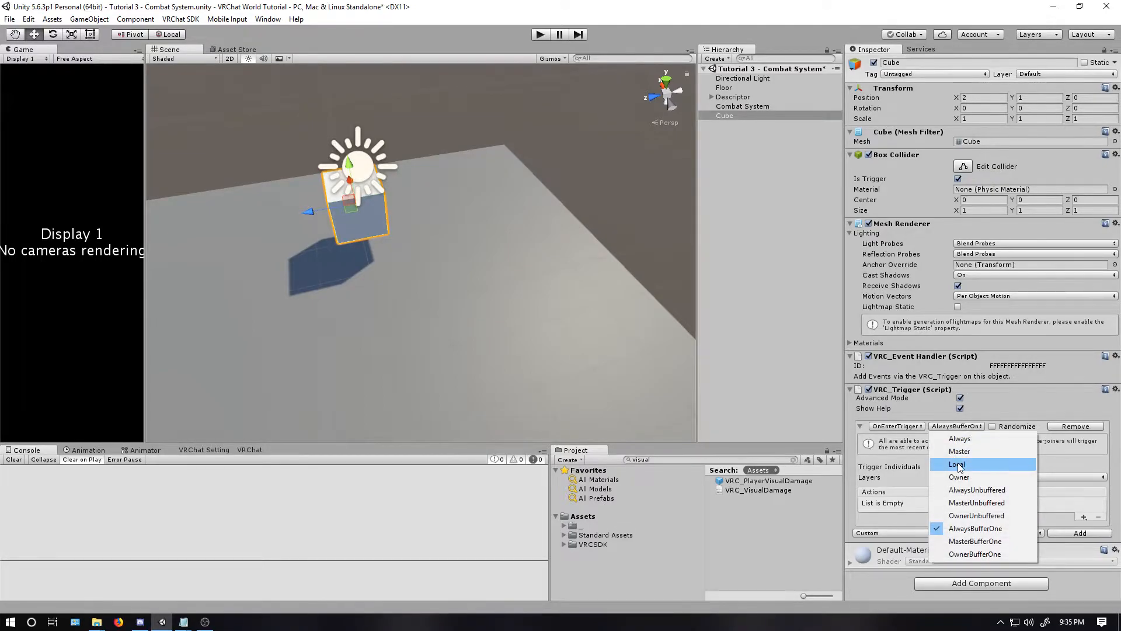
{"action": "left_click", "coordinate": [960, 464]}
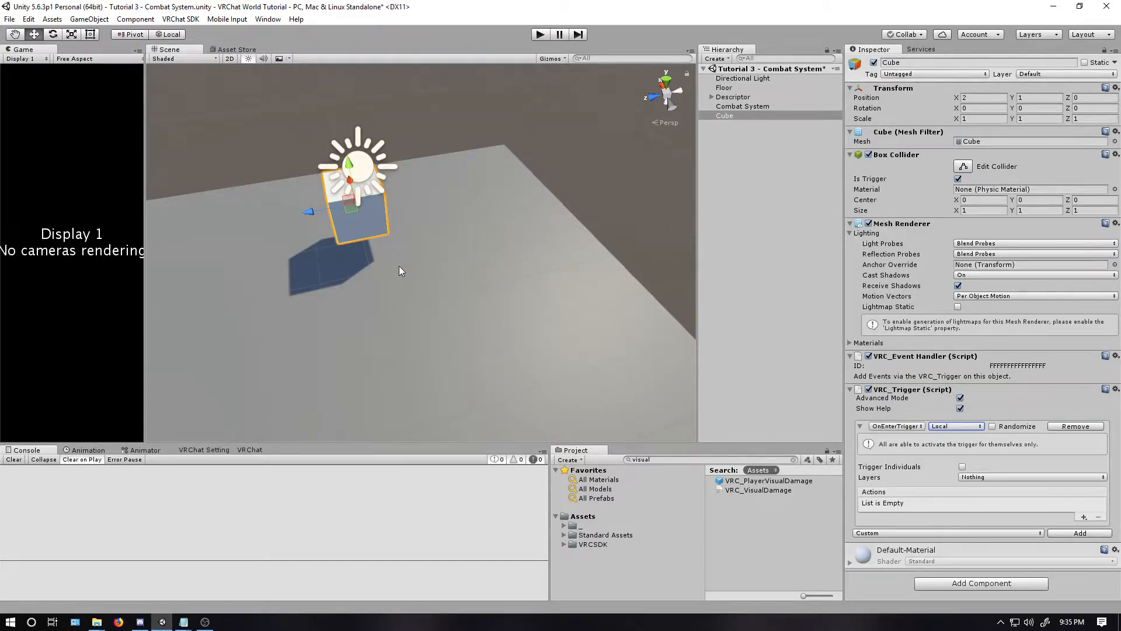
{"action": "left_click", "coordinate": [975, 478]}
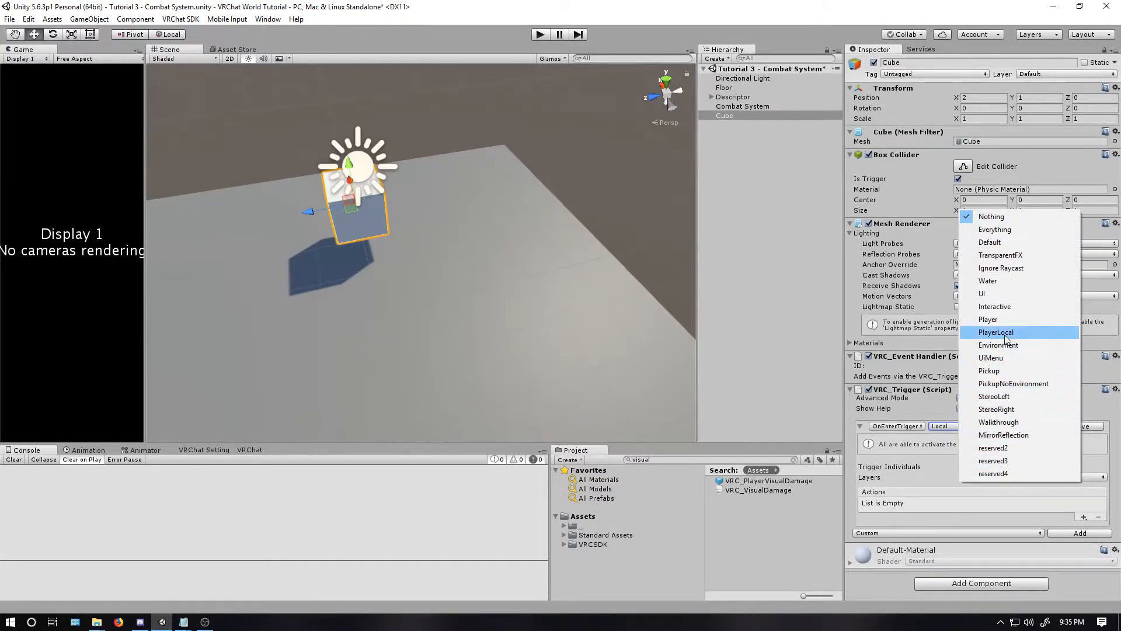
{"action": "left_click", "coordinate": [1007, 334]}
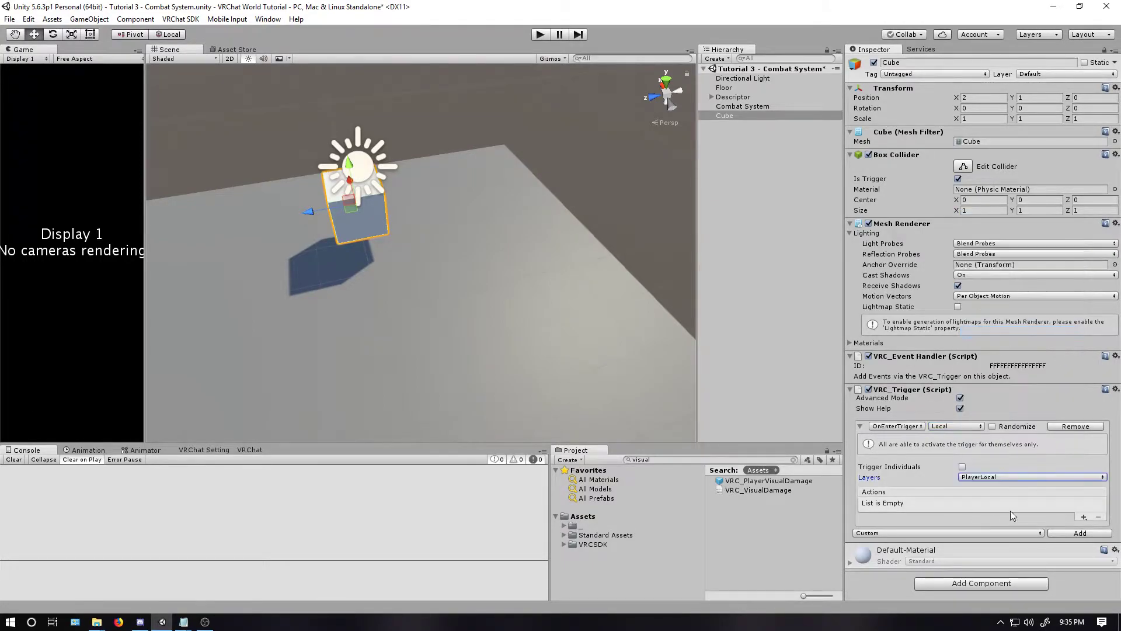
{"action": "left_click", "coordinate": [1084, 519]}
{"action": "mouse_move", "coordinate": [1061, 524]}
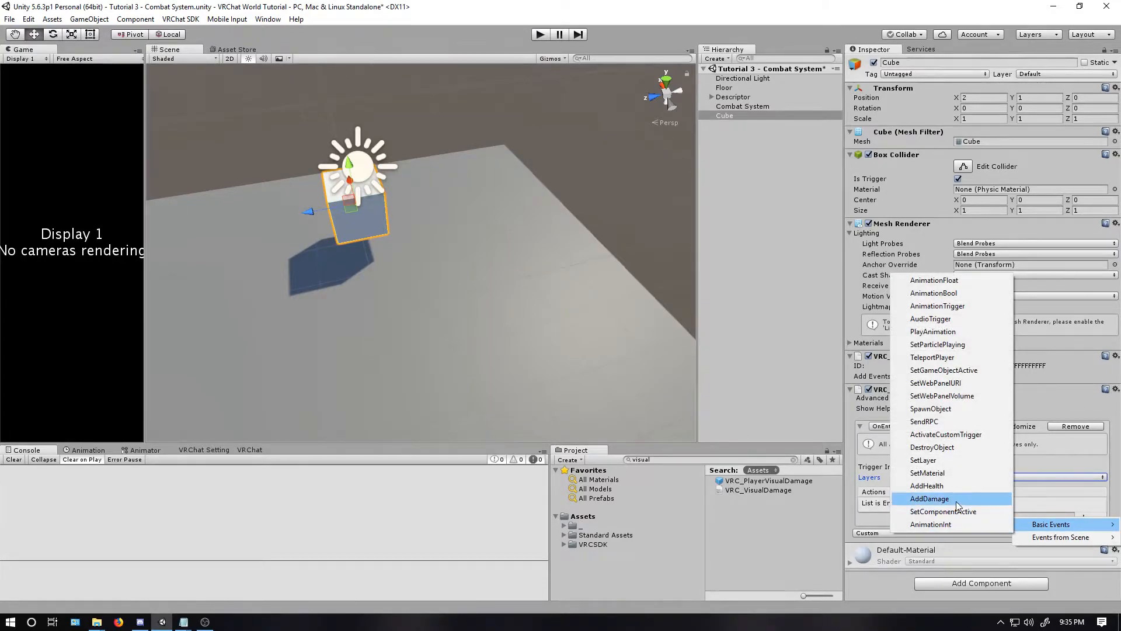
Add an AddDamage action dealing 100 damage with one empty receiver slot, then deselect the cube
{"action": "left_click", "coordinate": [956, 500]}
{"action": "left_click", "coordinate": [906, 504]}
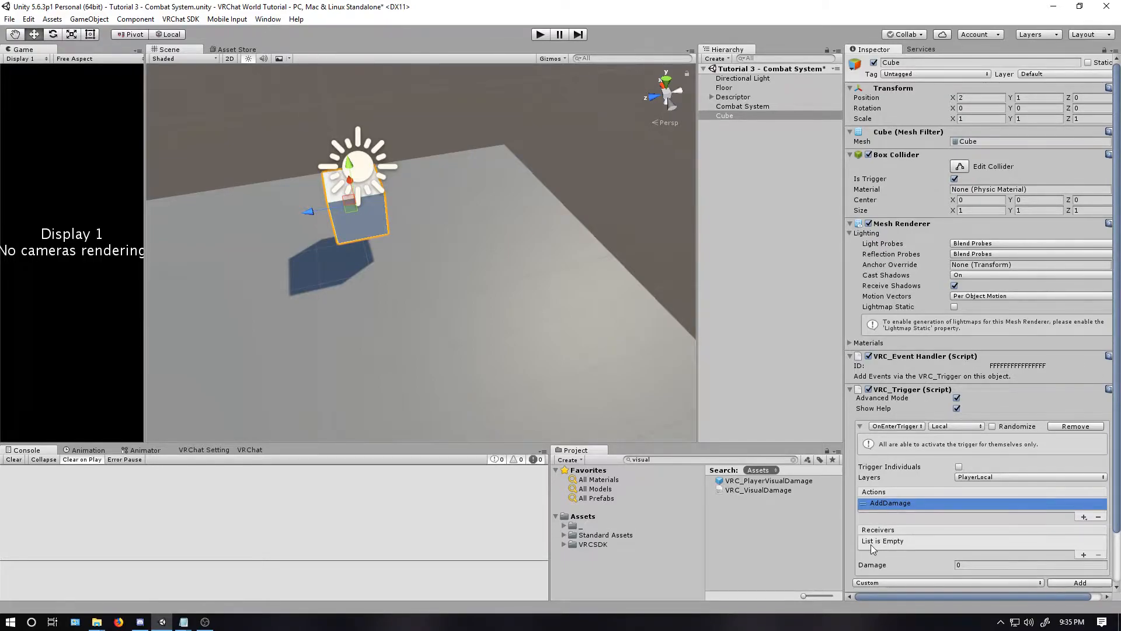
{"action": "left_click", "coordinate": [1084, 555]}
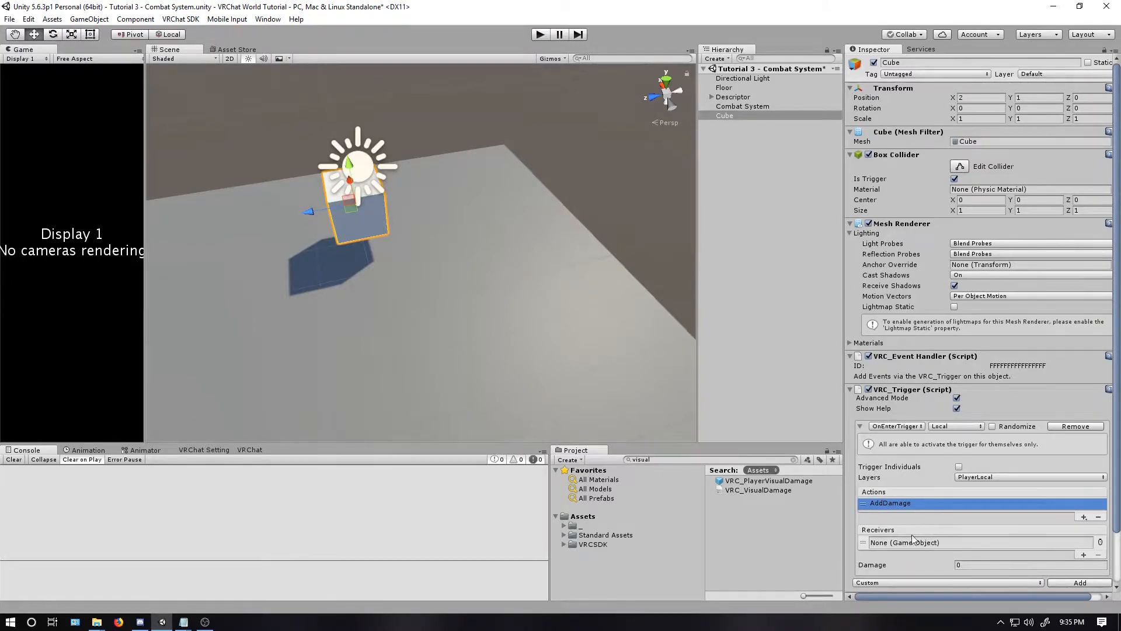
{"action": "left_click", "coordinate": [895, 543]}
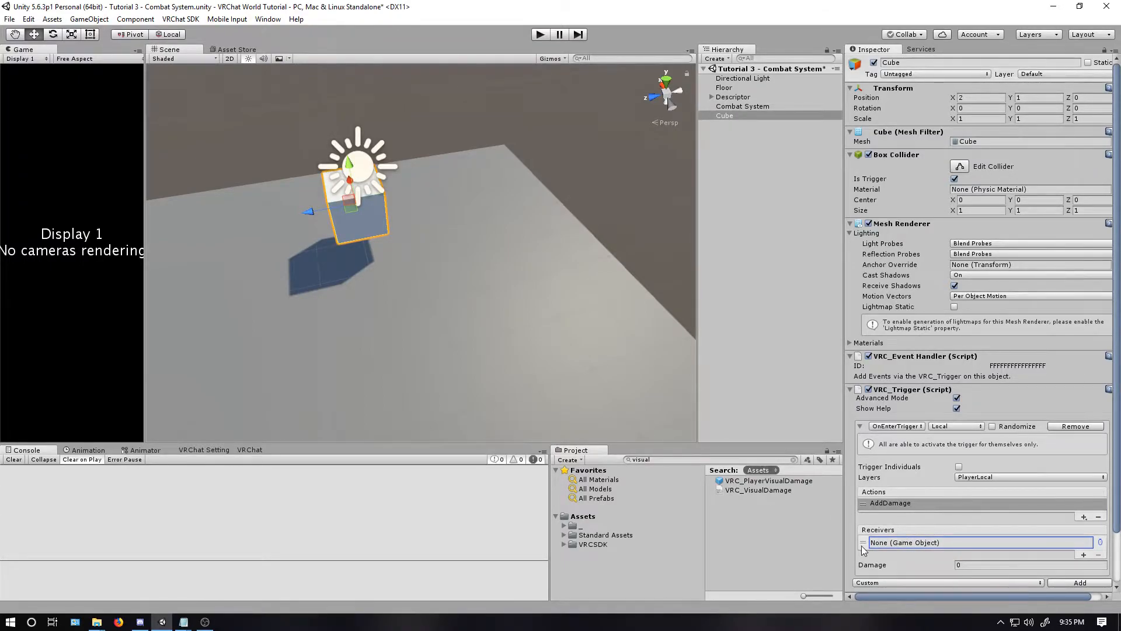
{"action": "left_click", "coordinate": [985, 565]}
{"action": "type", "text": "100"}
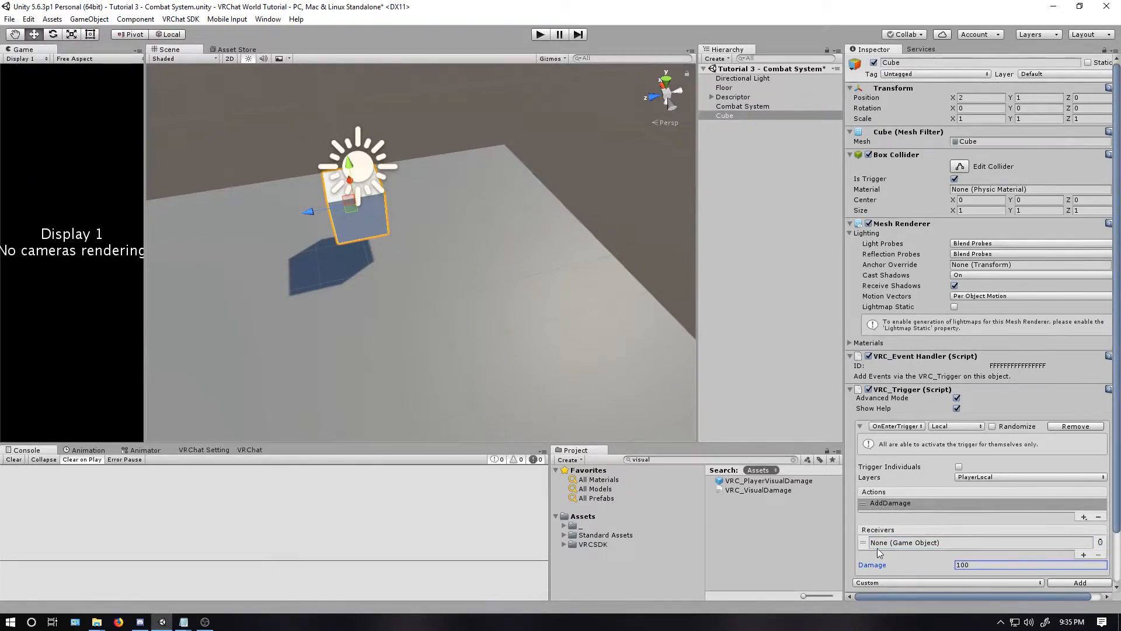
{"action": "left_click", "coordinate": [742, 258]}
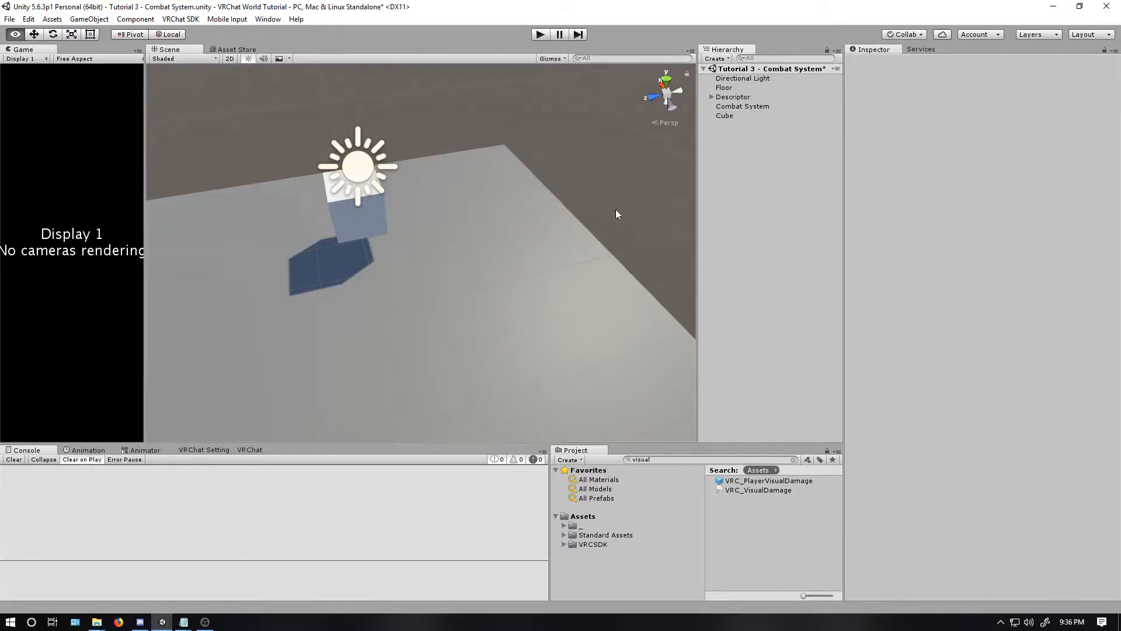
Assign the Spawn object as the Combat System's respawn point
{"action": "left_click", "coordinate": [710, 110]}
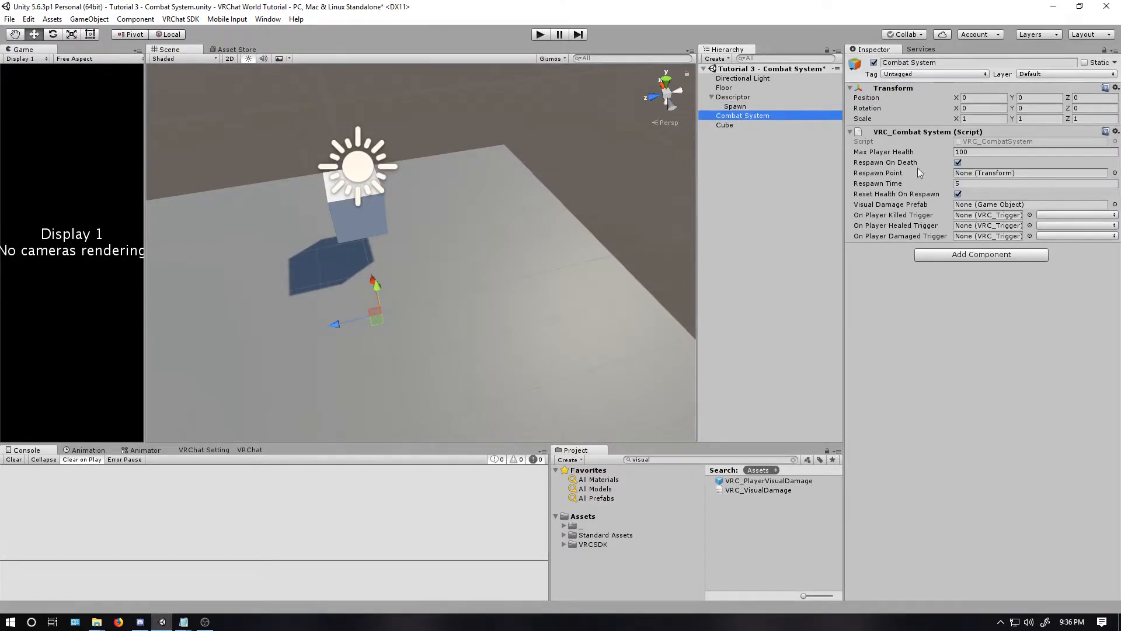
{"action": "left_click_drag", "start_coordinate": [736, 106], "coordinate": [985, 173]}
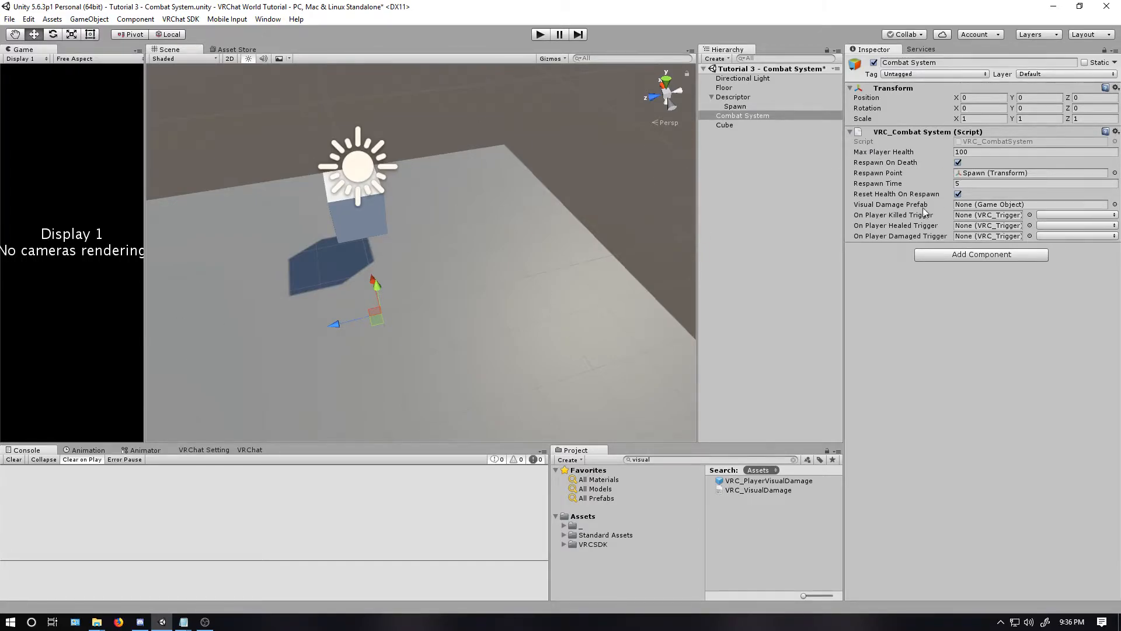
{"action": "left_click", "coordinate": [972, 215]}
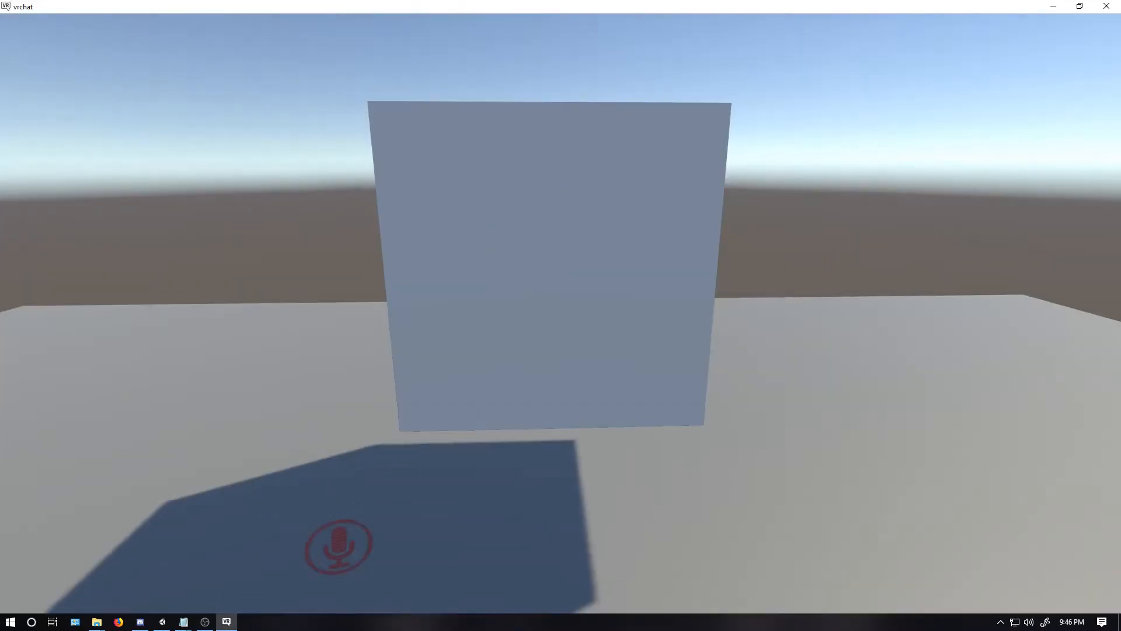
Walk into the cube in VRChat and look around at the knocked-down avatar
{"action": "key", "text": "w"}
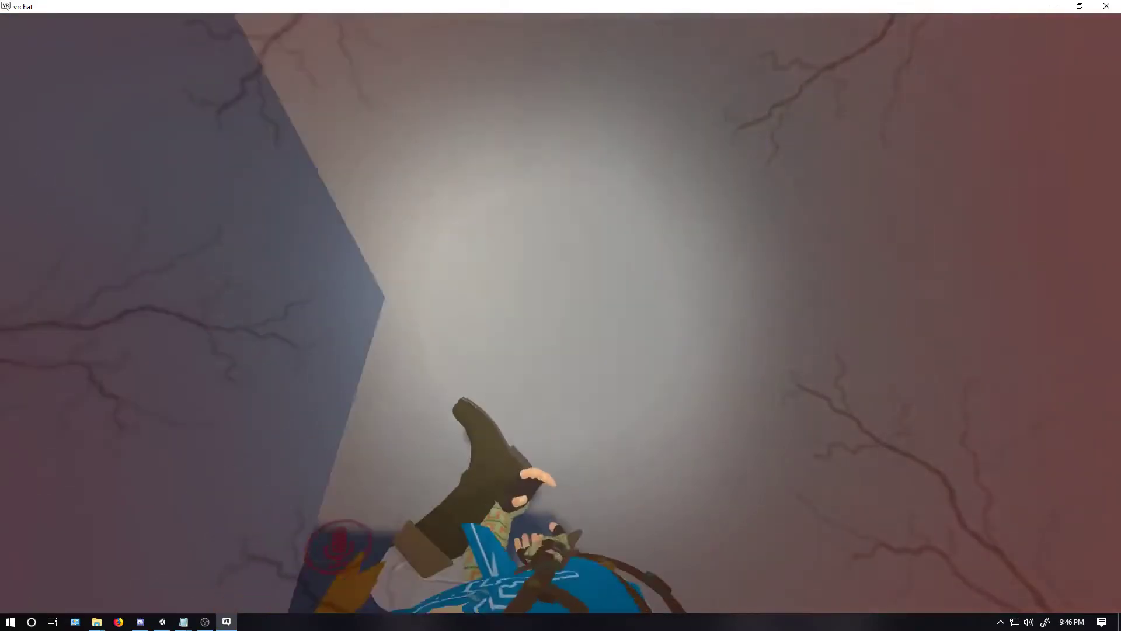
{"action": "right_click_drag", "start_coordinate": [561, 316], "coordinate": [561, 175]}
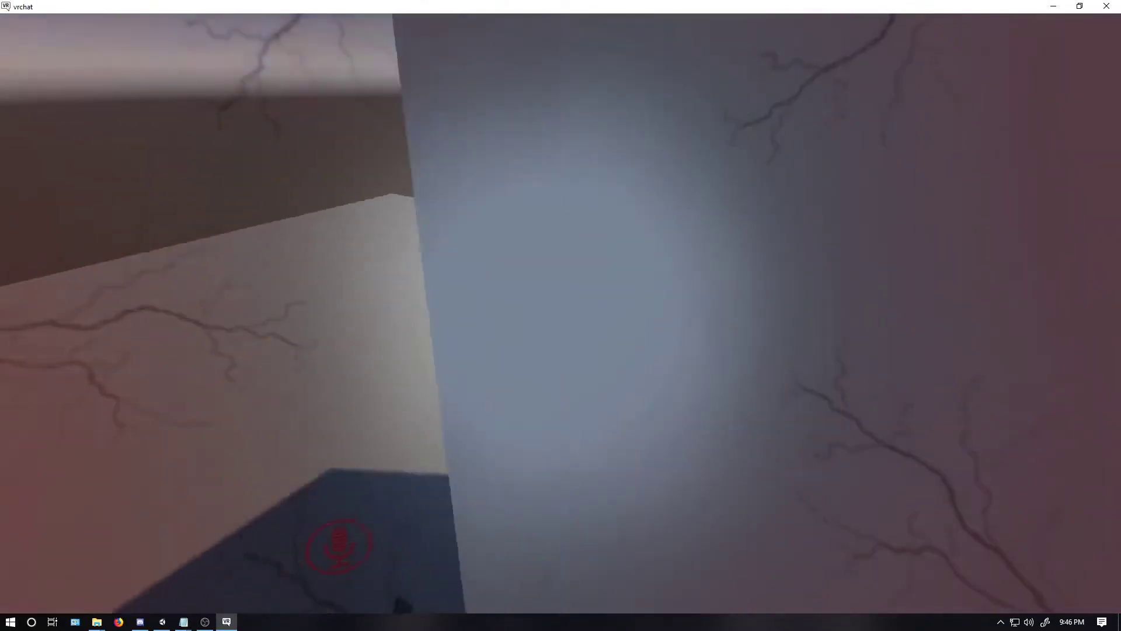
{"action": "right_click_drag", "start_coordinate": [561, 315], "coordinate": [561, 455]}
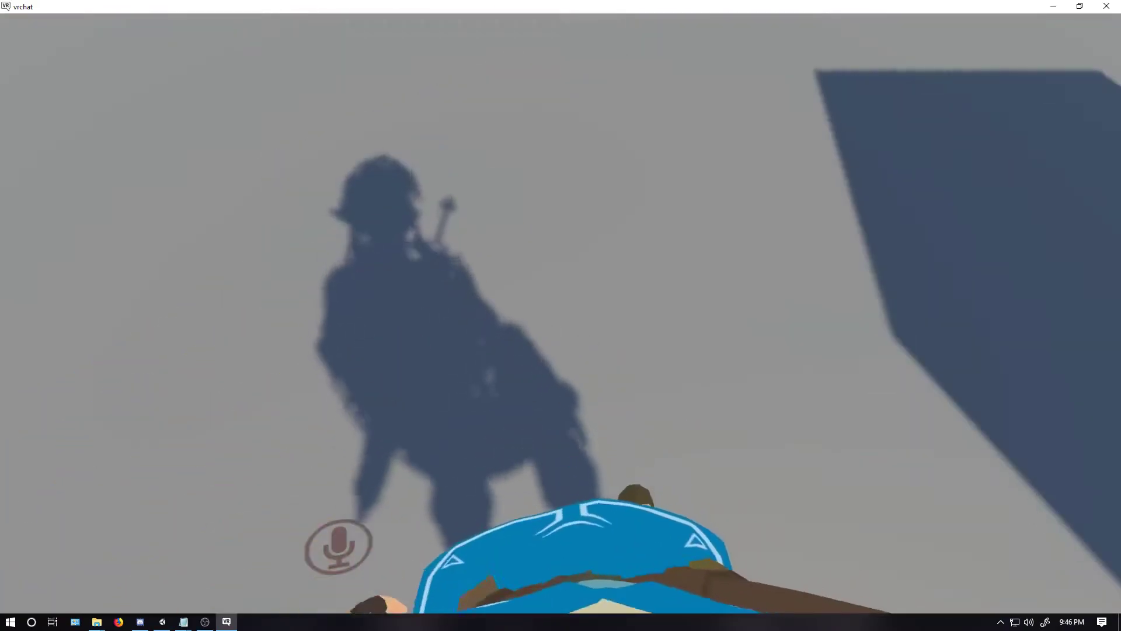
{"action": "mouse_move", "coordinate": [561, 315]}
{"action": "right_mouse_down"}
{"action": "mouse_move", "coordinate": [561, 175]}
{"action": "mouse_move", "coordinate": [562, 439]}
{"action": "mouse_move", "coordinate": [560, 263]}
{"action": "mouse_move", "coordinate": [631, 219]}
{"action": "right_mouse_up"}
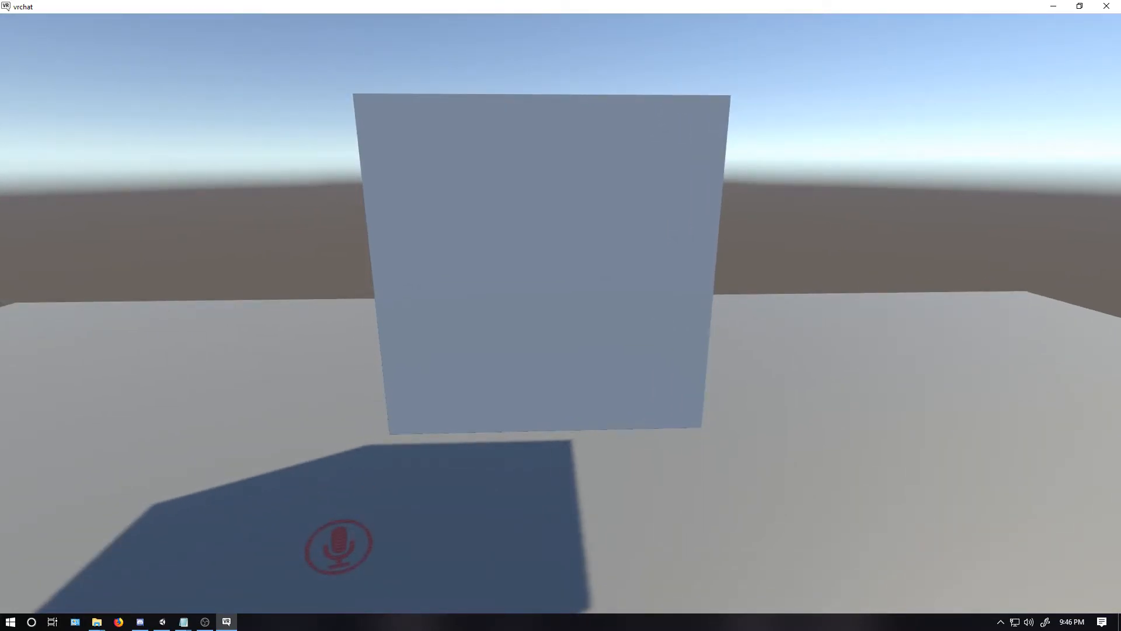
{"action": "mouse_move", "coordinate": [562, 262]}
{"action": "right_mouse_down"}
{"action": "mouse_move", "coordinate": [561, 481]}
{"action": "mouse_move", "coordinate": [526, 350]}
{"action": "mouse_move", "coordinate": [439, 526]}
{"action": "right_mouse_up"}
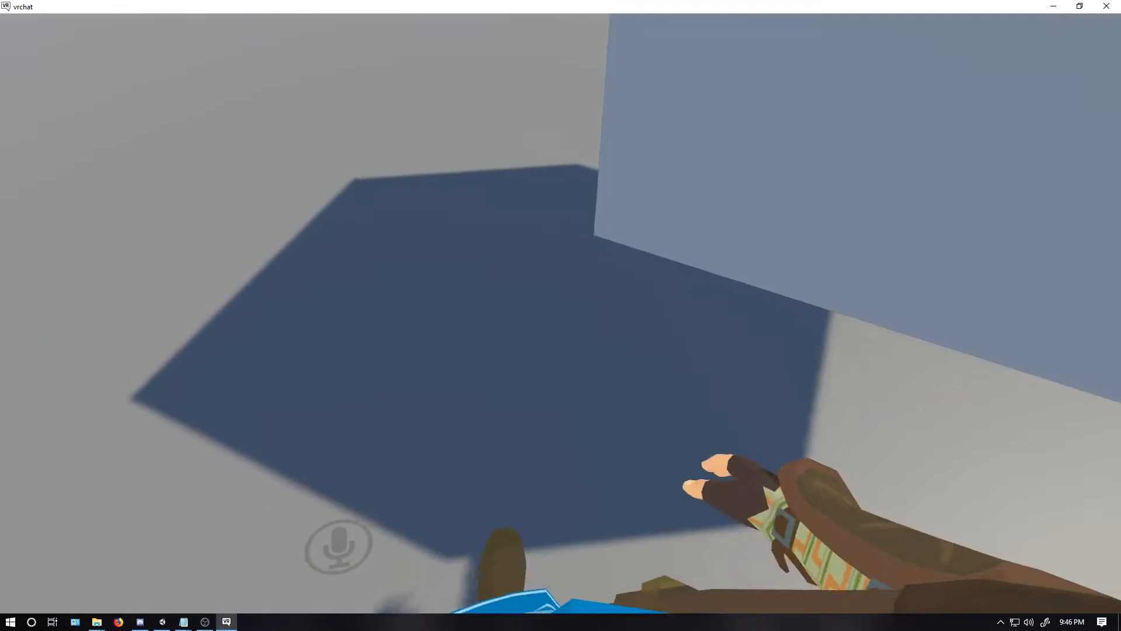
{"action": "right_click_drag", "start_coordinate": [561, 316], "coordinate": [561, 176]}
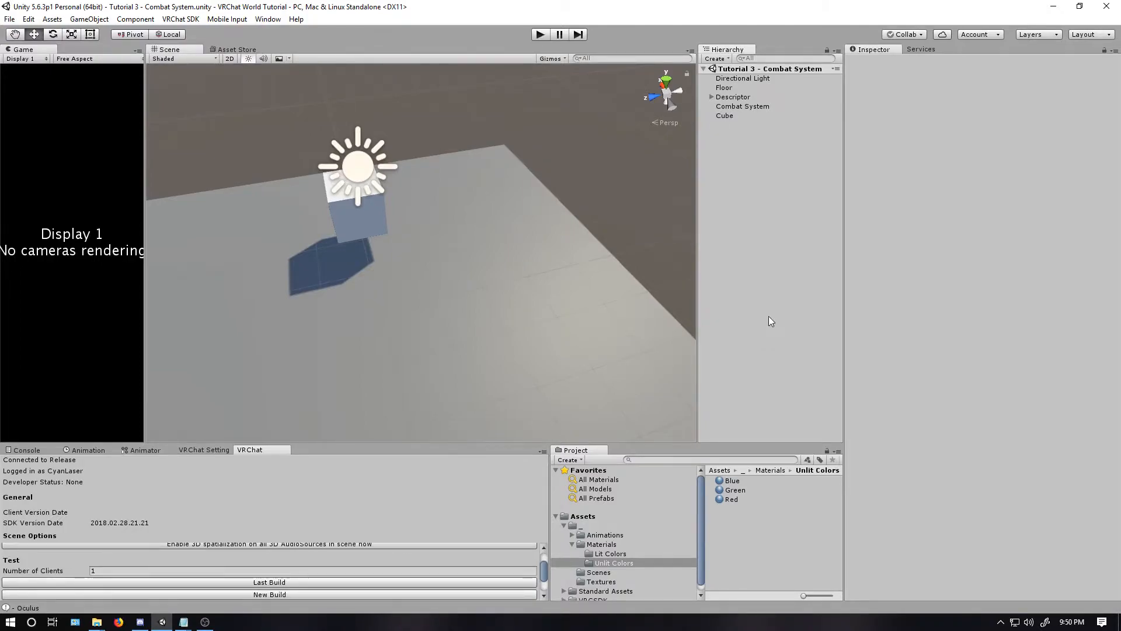
Create an empty object at the origin and rename it Team Buttons
{"action": "right_click", "coordinate": [762, 238]}
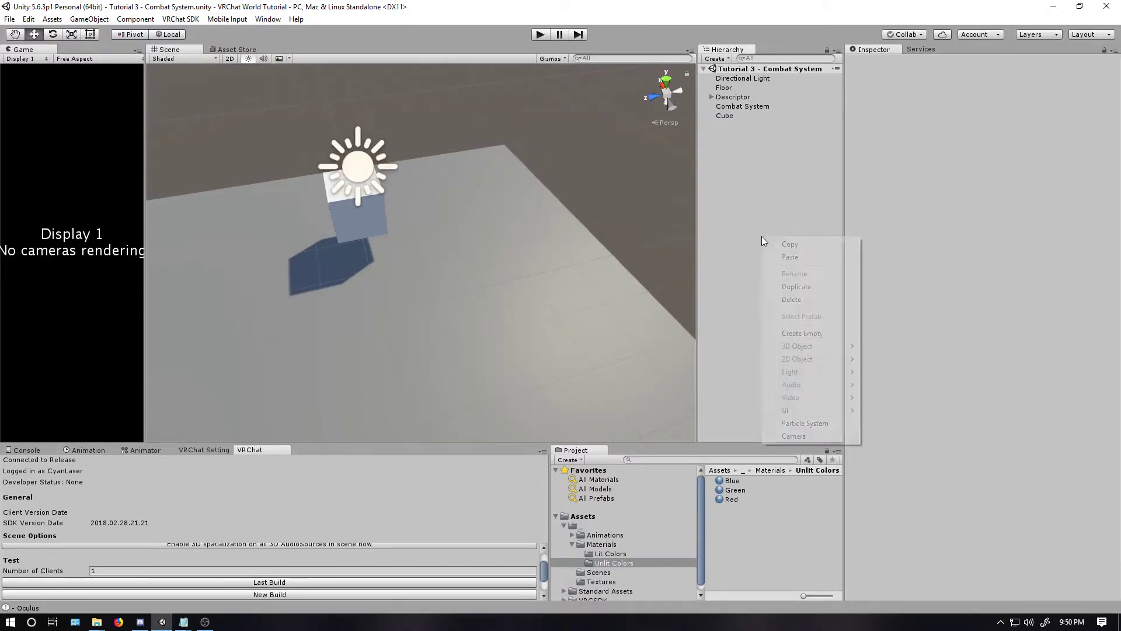
{"action": "left_click", "coordinate": [805, 335]}
{"action": "right_click", "coordinate": [893, 88]}
{"action": "left_click", "coordinate": [935, 111]}
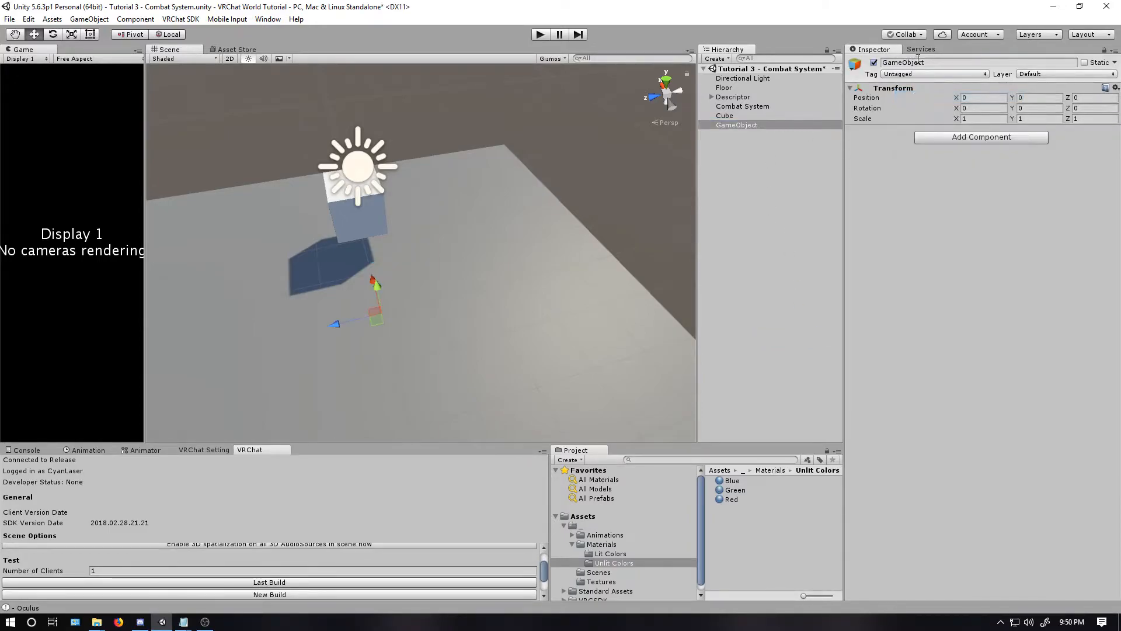
{"action": "left_click", "coordinate": [918, 61]}
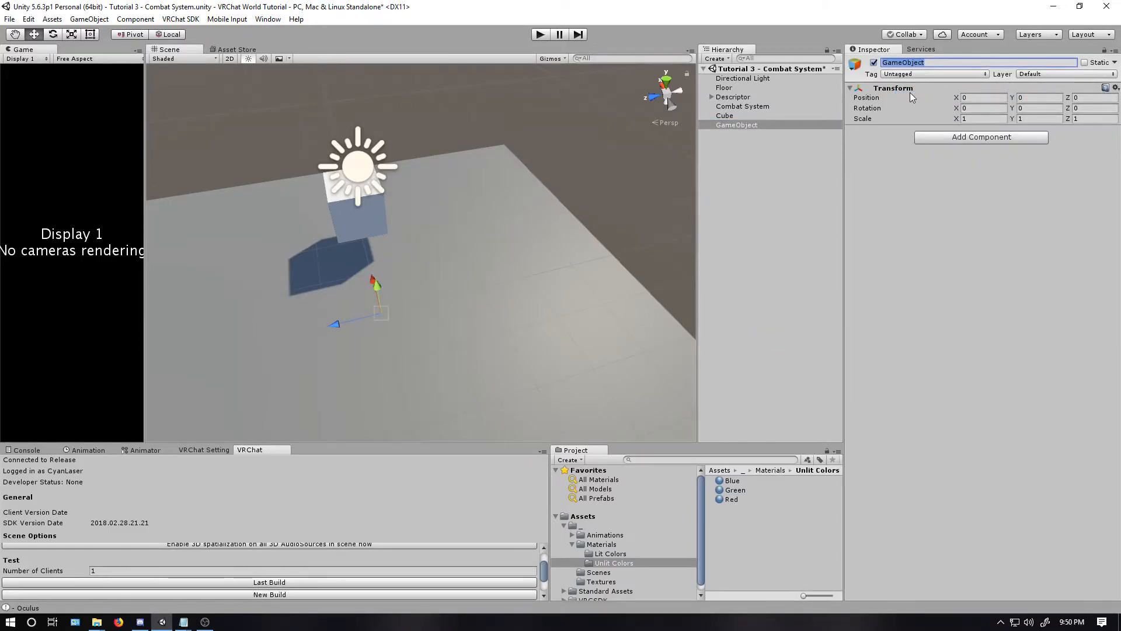
{"action": "type", "text": "SpawnS"}
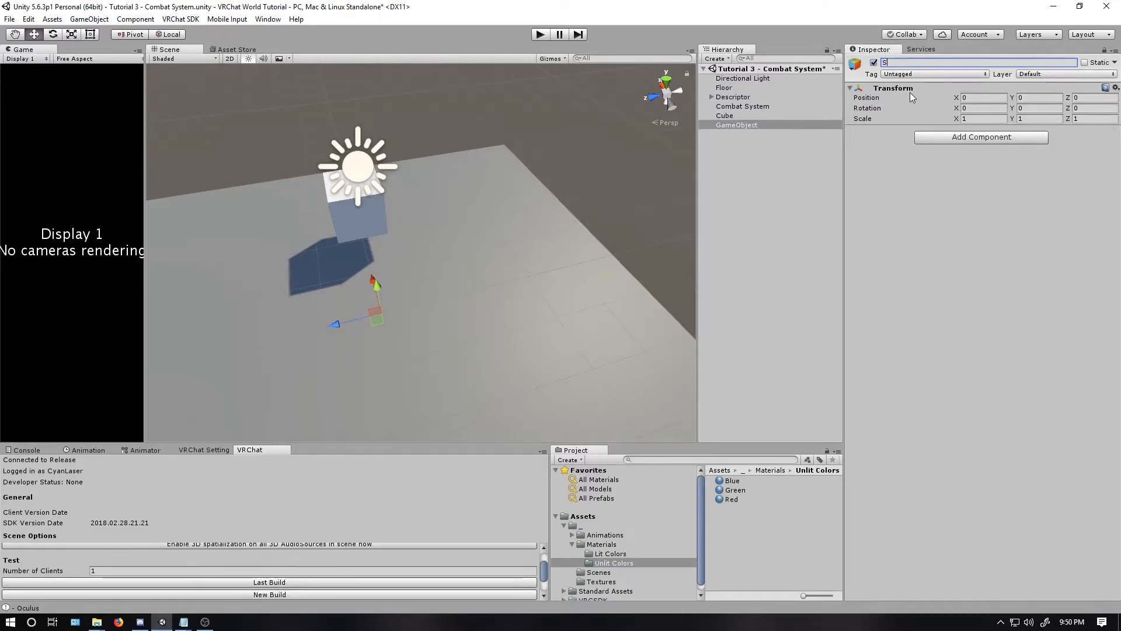
{"action": "key", "text": "BackSpace"}
{"action": "type", "text": "Team Buttons"}
{"action": "key", "text": "Return"}
Add a child cube to Team Buttons scaled 0.1 on every axis at height 1
{"action": "right_click", "coordinate": [767, 125]}
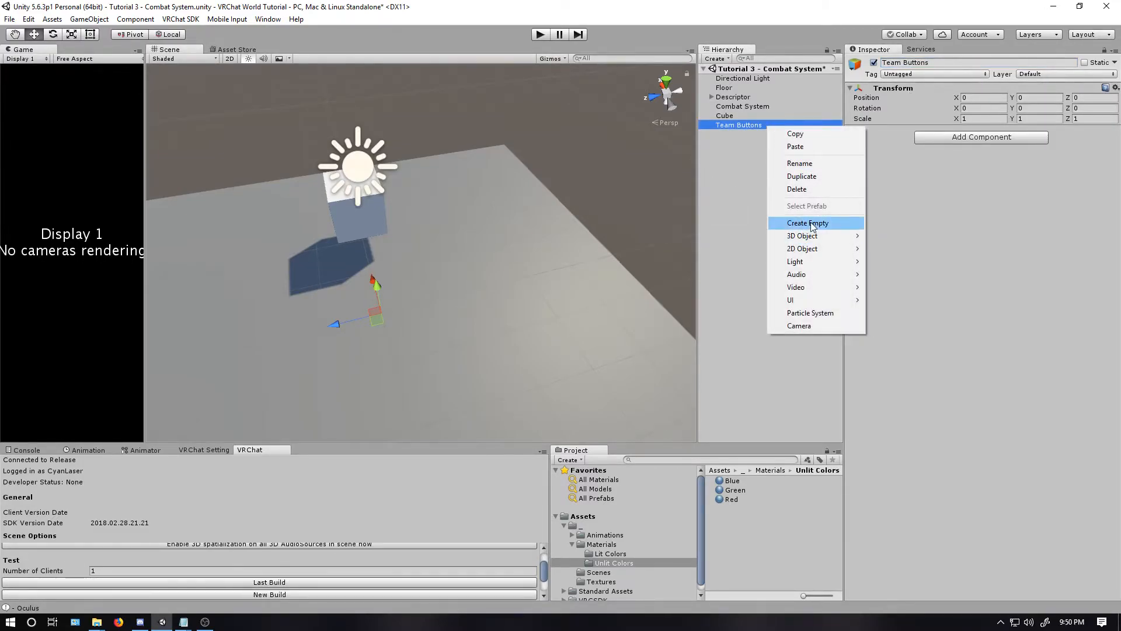
{"action": "mouse_move", "coordinate": [803, 236]}
{"action": "left_click", "coordinate": [907, 235]}
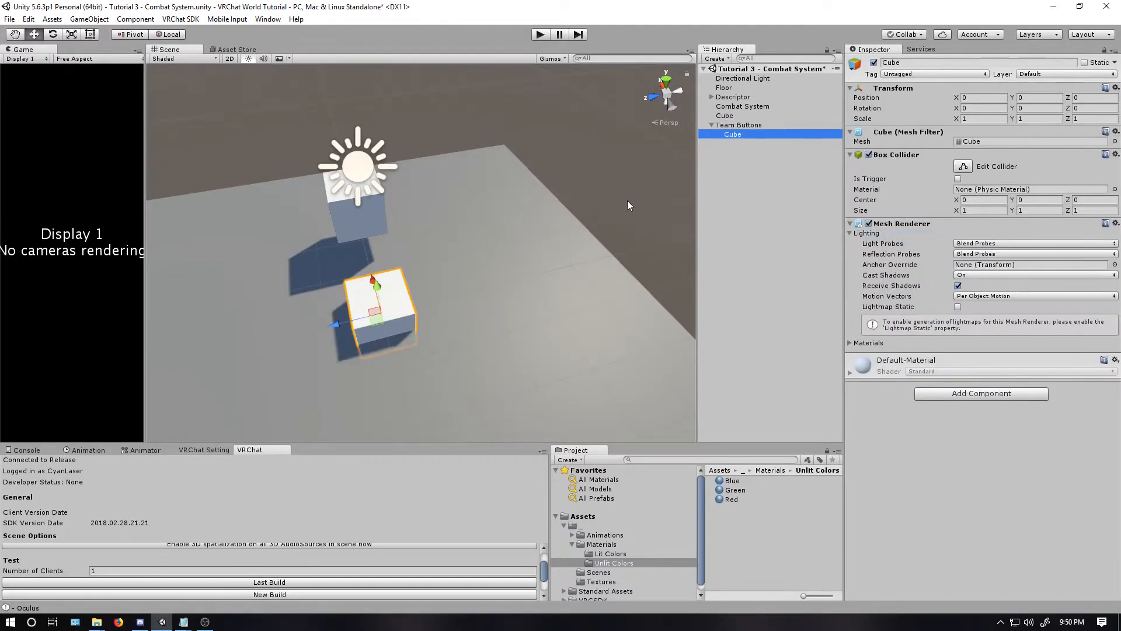
{"action": "left_click", "coordinate": [981, 118]}
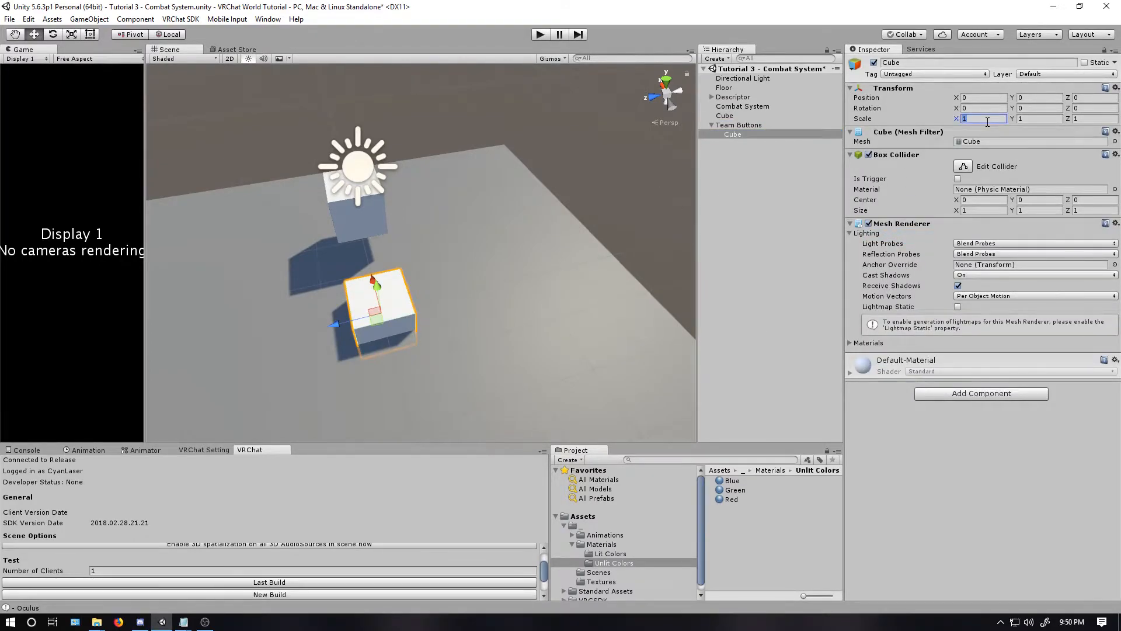
{"action": "type", "text": ".1"}
{"action": "key", "text": "Tab"}
{"action": "type", "text": ".1"}
{"action": "key", "text": "Tab"}
{"action": "type", "text": ".1"}
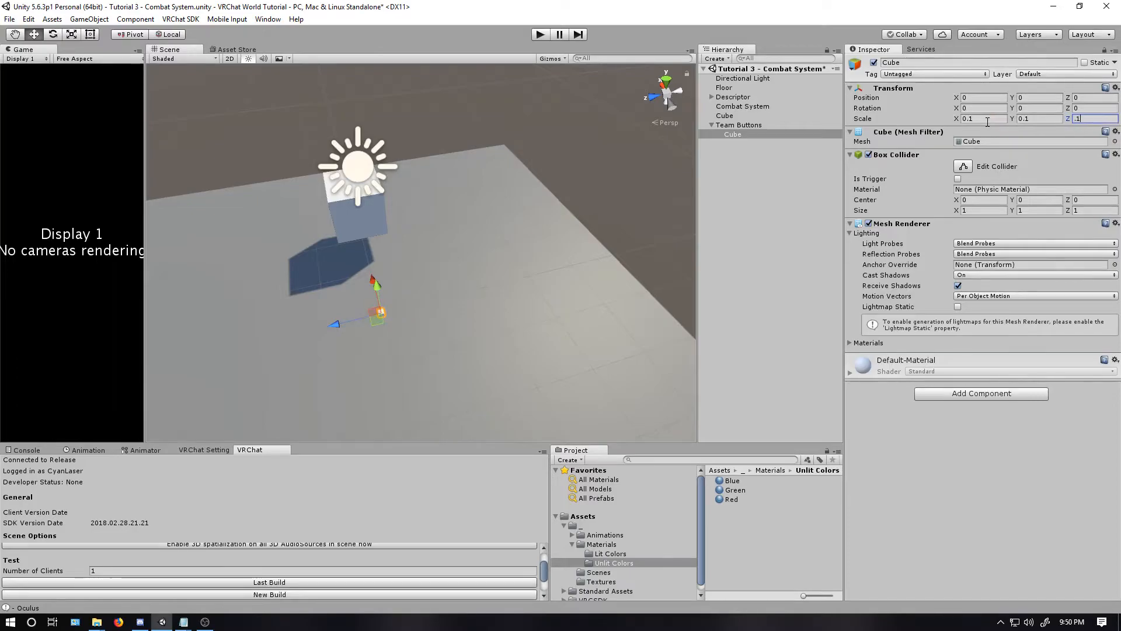
{"action": "left_click", "coordinate": [1038, 97]}
{"action": "type", "text": "1"}
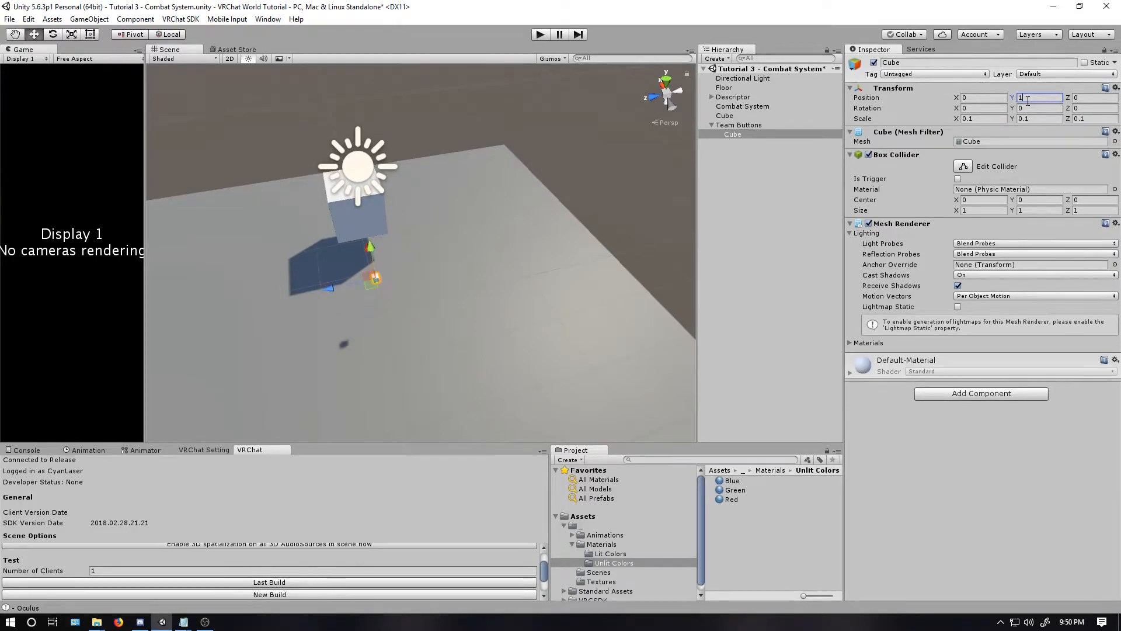
Shift the Team Buttons parent to x −1 and reselect the child cube
{"action": "right_click_drag", "start_coordinate": [436, 296], "coordinate": [395, 291]}
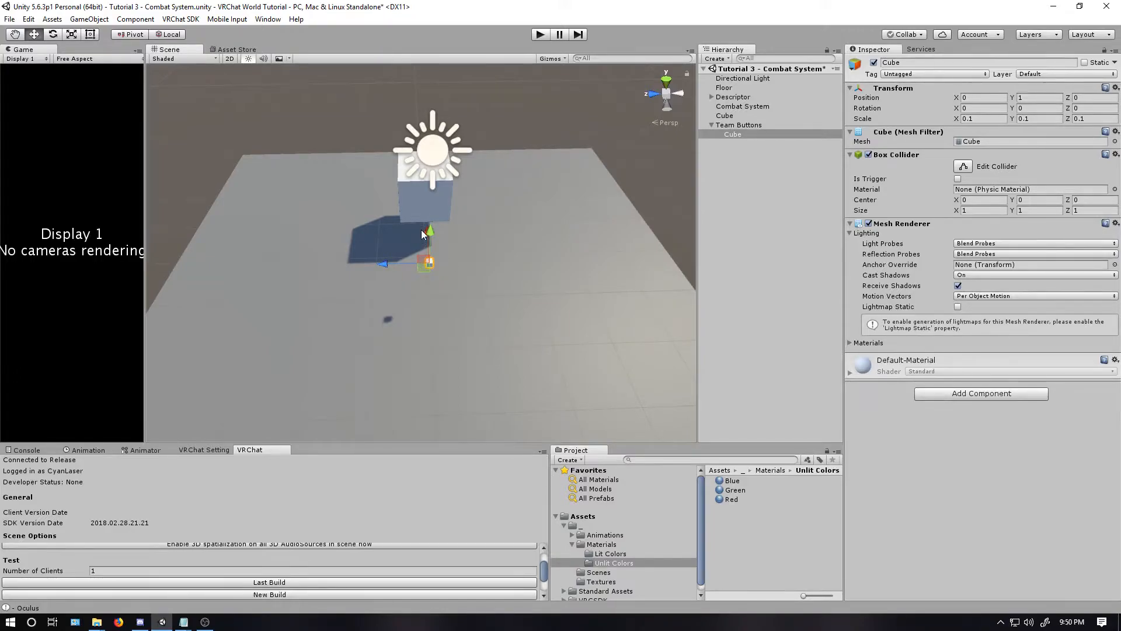
{"action": "left_click", "coordinate": [739, 125]}
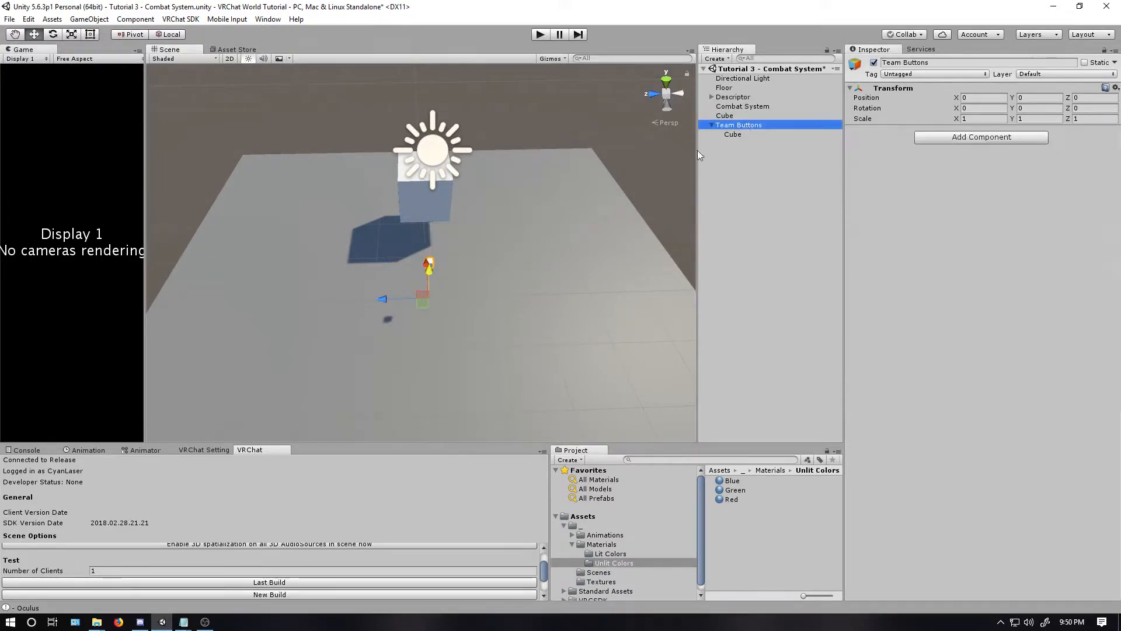
{"action": "mouse_move", "coordinate": [491, 245]}
{"action": "right_mouse_down"}
{"action": "mouse_move", "coordinate": [539, 245]}
{"action": "mouse_move", "coordinate": [577, 281]}
{"action": "right_mouse_up"}
{"action": "left_click", "coordinate": [733, 135]}
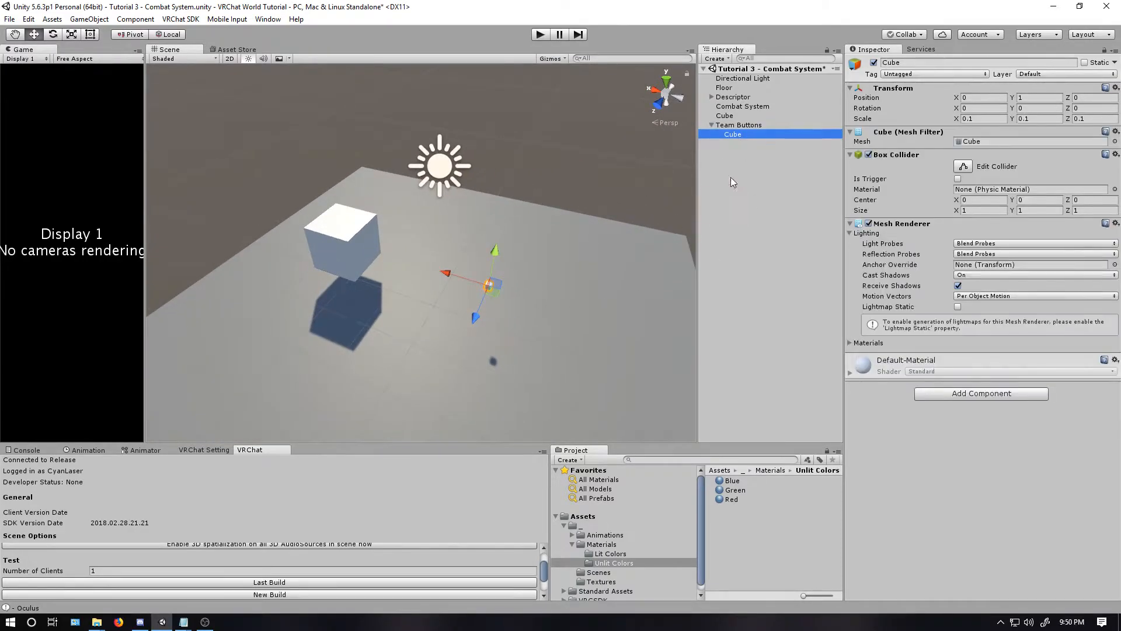
Add a VRC_Trigger to the small Cube with an OnInteract trigger entry
{"action": "left_click", "coordinate": [957, 399]}
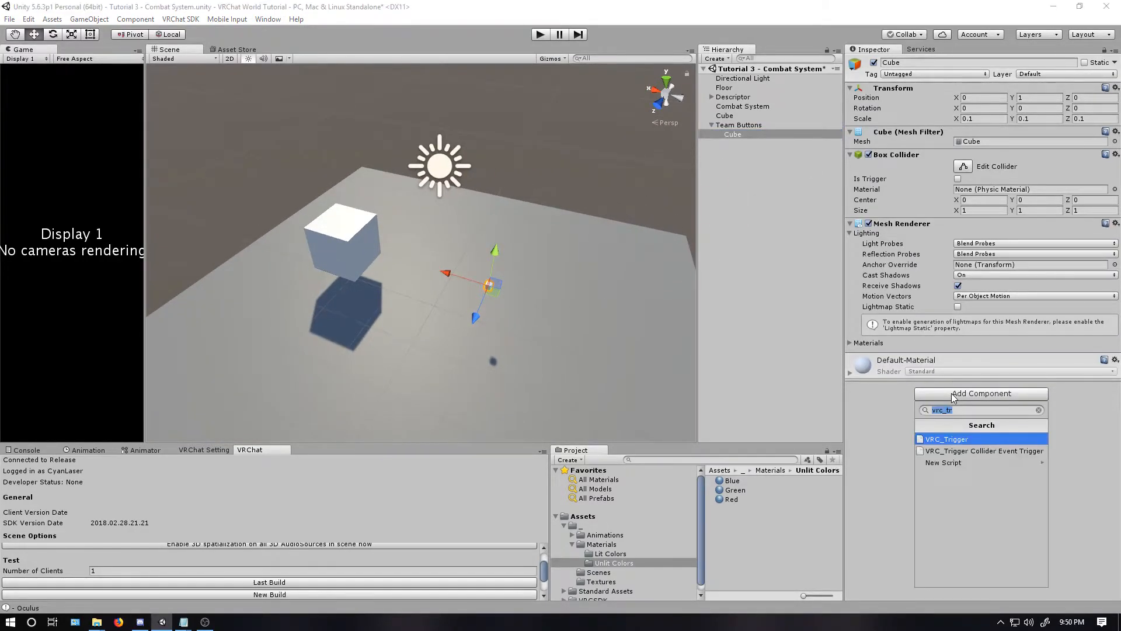
{"action": "key", "text": "Return"}
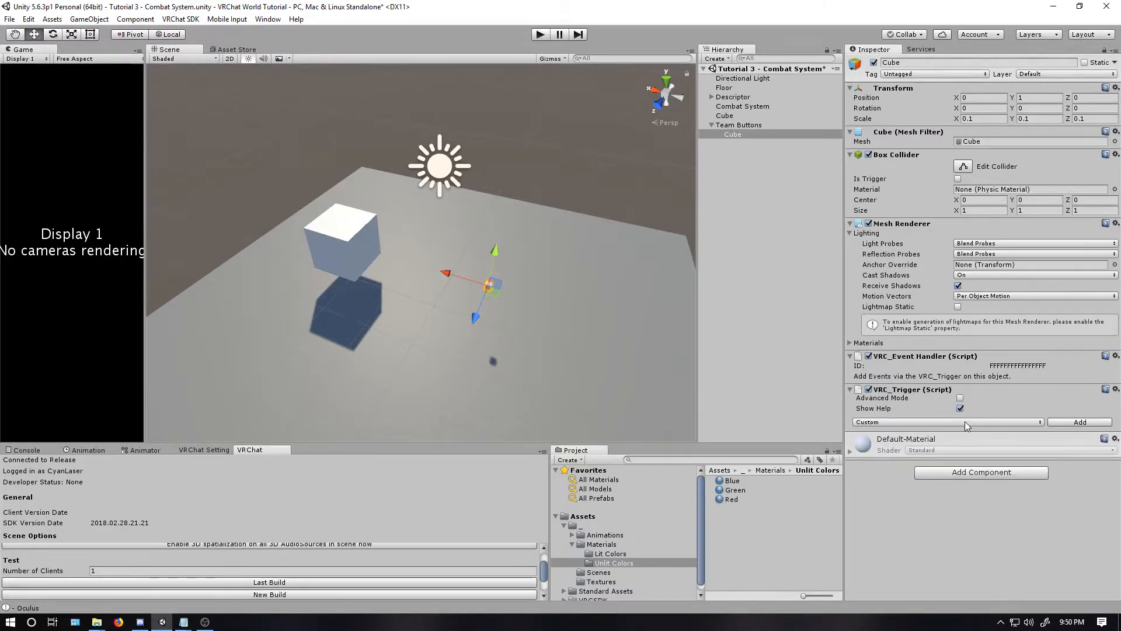
{"action": "left_click", "coordinate": [965, 421]}
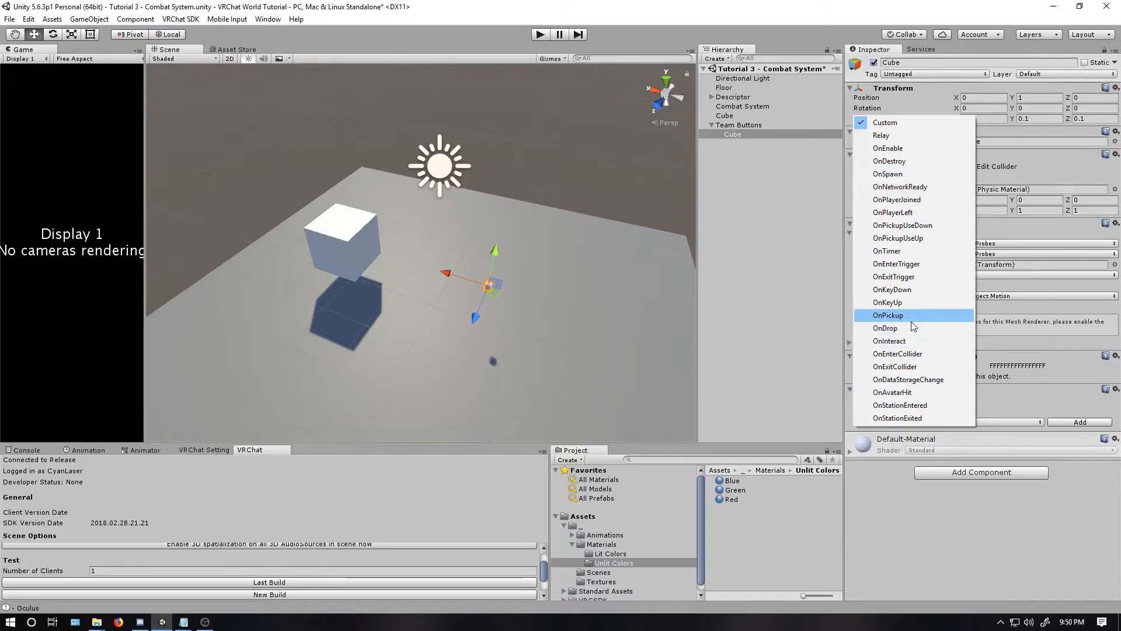
{"action": "left_click", "coordinate": [912, 354]}
{"action": "left_click", "coordinate": [934, 422]}
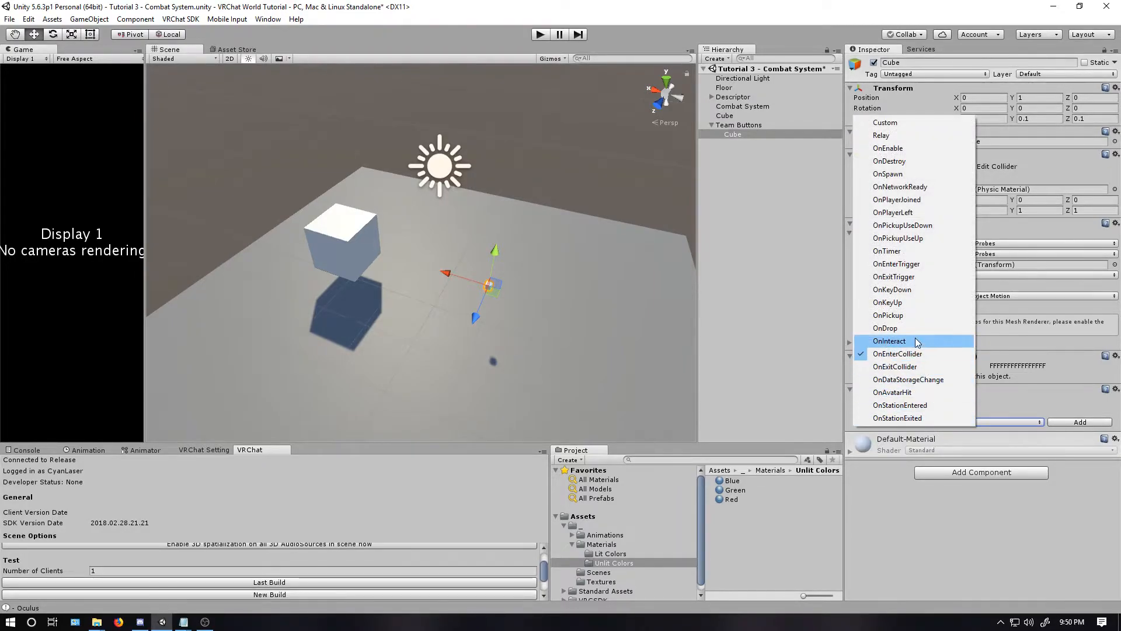
{"action": "left_click", "coordinate": [915, 341]}
{"action": "left_click", "coordinate": [1074, 422]}
Enable Advanced Mode and set the trigger's broadcast type to Local, leaving actions empty
{"action": "left_click", "coordinate": [961, 397]}
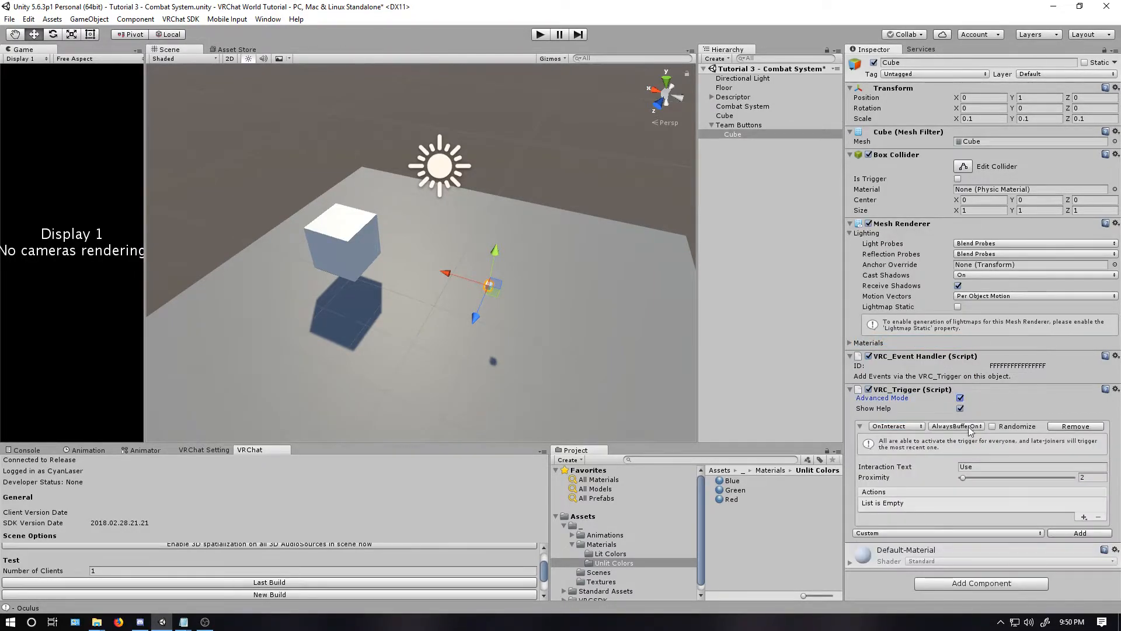
{"action": "left_click", "coordinate": [957, 426]}
{"action": "left_click", "coordinate": [970, 466]}
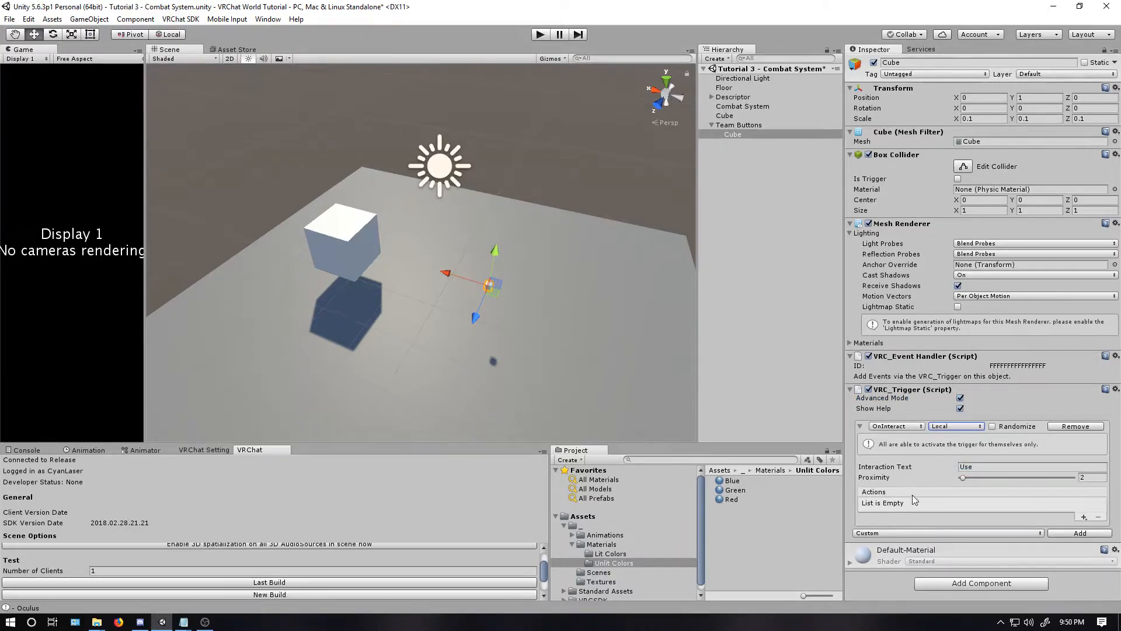
{"action": "left_click", "coordinate": [1088, 518]}
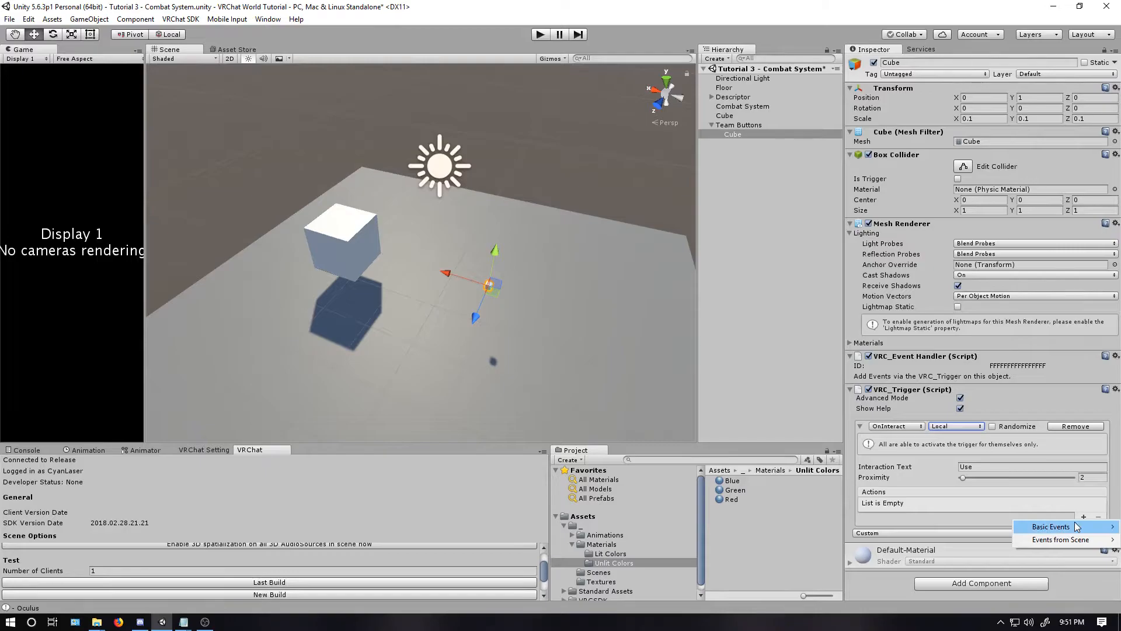
{"action": "left_click", "coordinate": [1055, 503]}
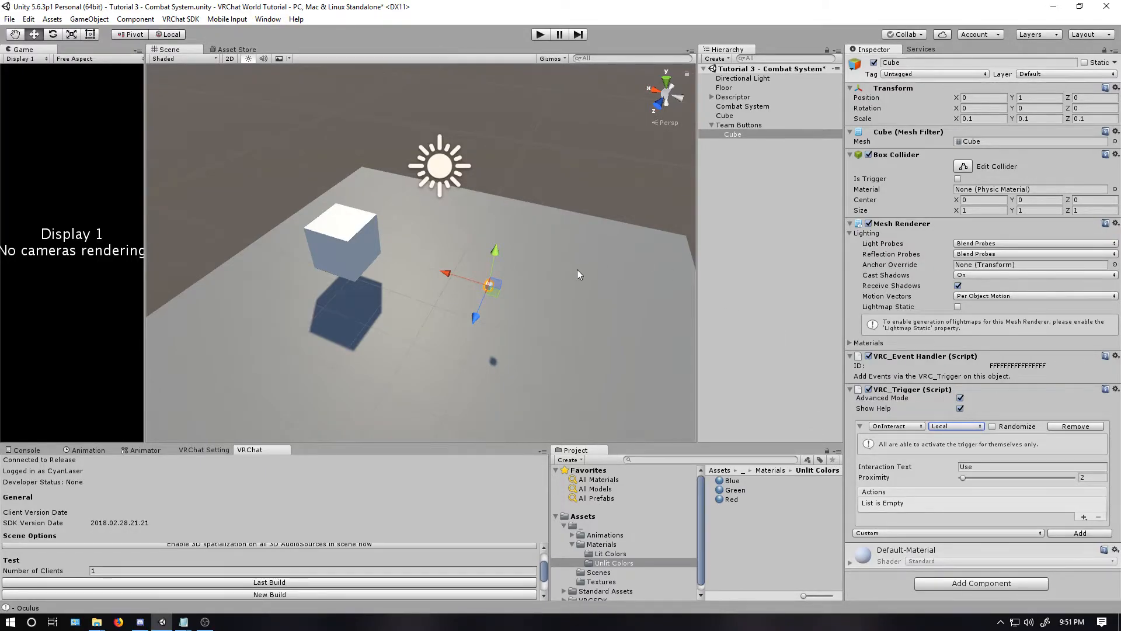
Give the small Cube under Team Buttons the Green material
{"action": "left_click", "coordinate": [743, 133]}
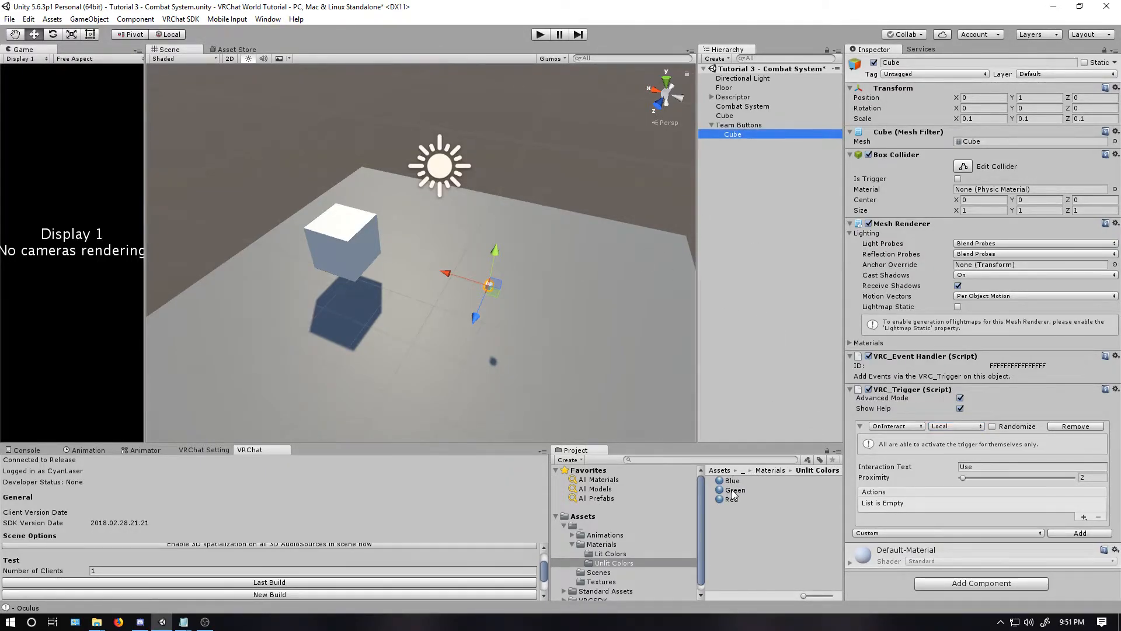
{"action": "left_click_drag", "start_coordinate": [733, 491], "coordinate": [955, 426]}
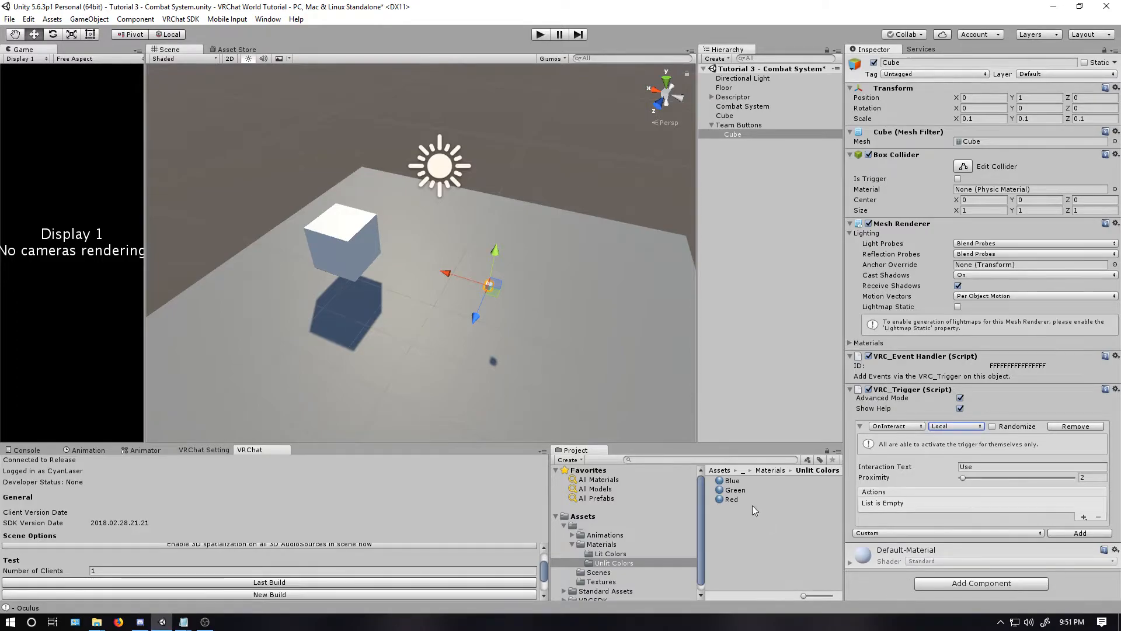
{"action": "left_click_drag", "start_coordinate": [735, 489], "coordinate": [736, 135]}
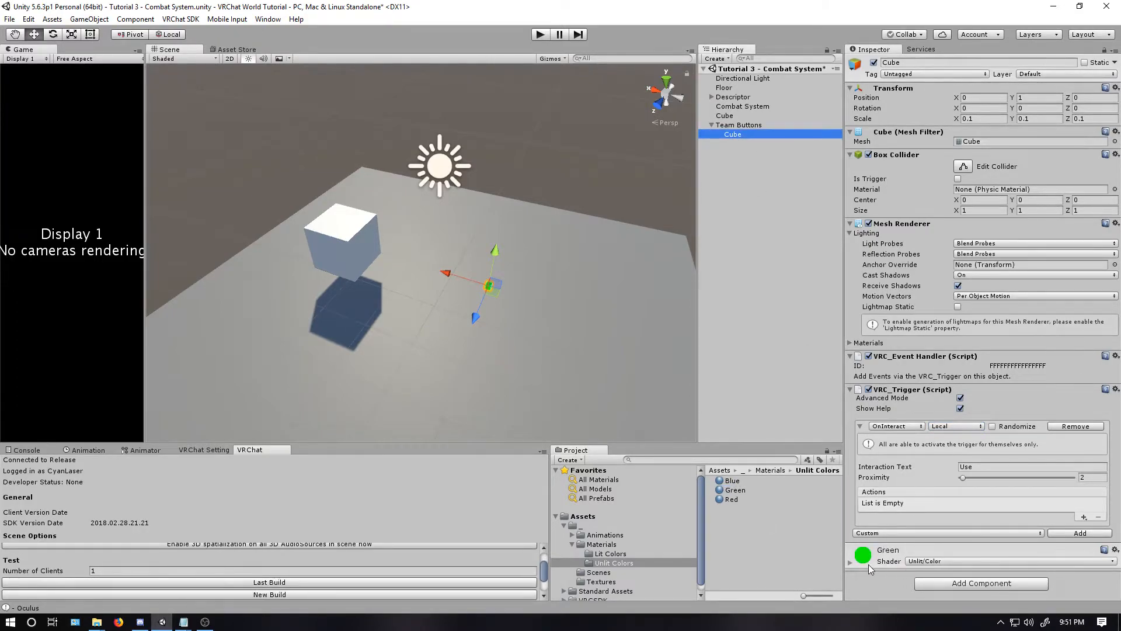
{"action": "left_click", "coordinate": [607, 171]}
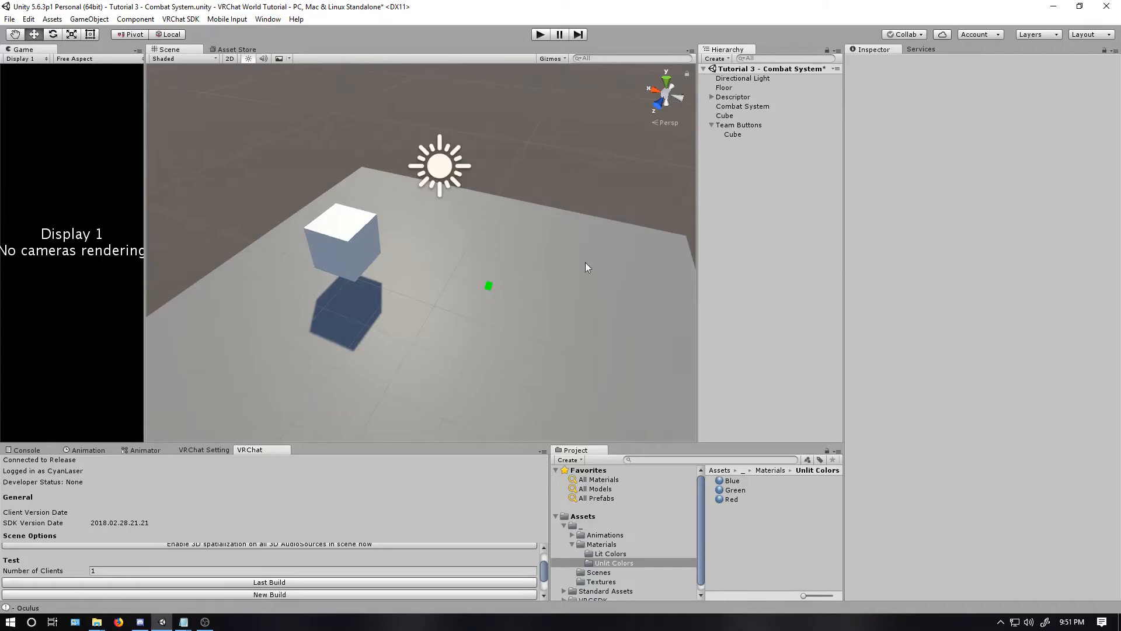
Duplicate the cube twice, offset along Z, making one Blue and one Red
{"action": "left_click", "coordinate": [732, 134]}
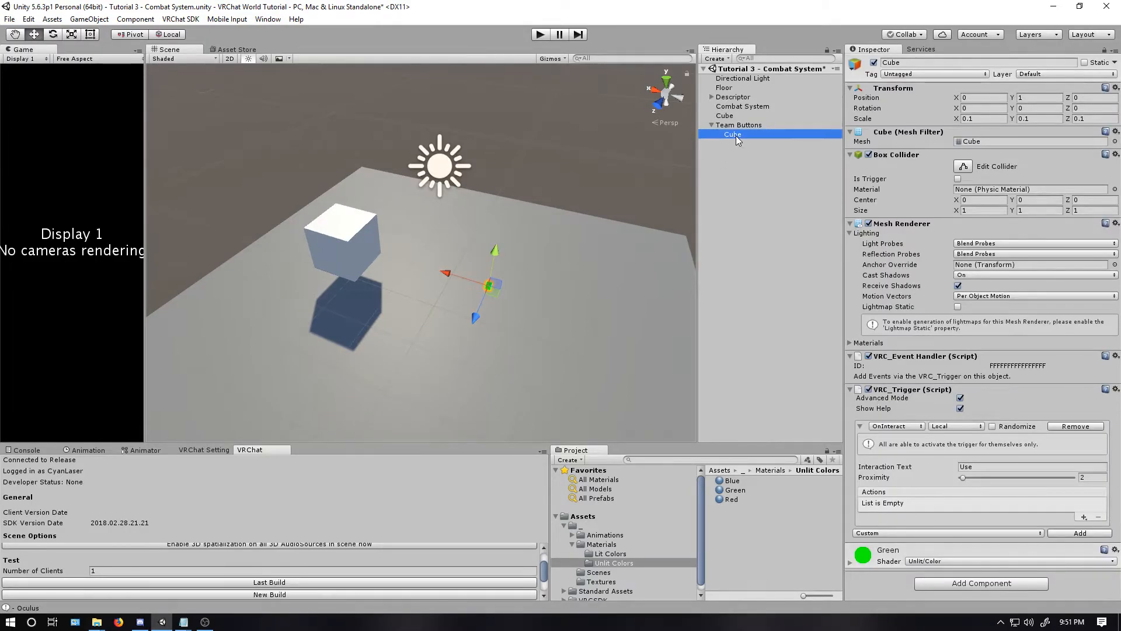
{"action": "key", "text": "ctrl+d"}
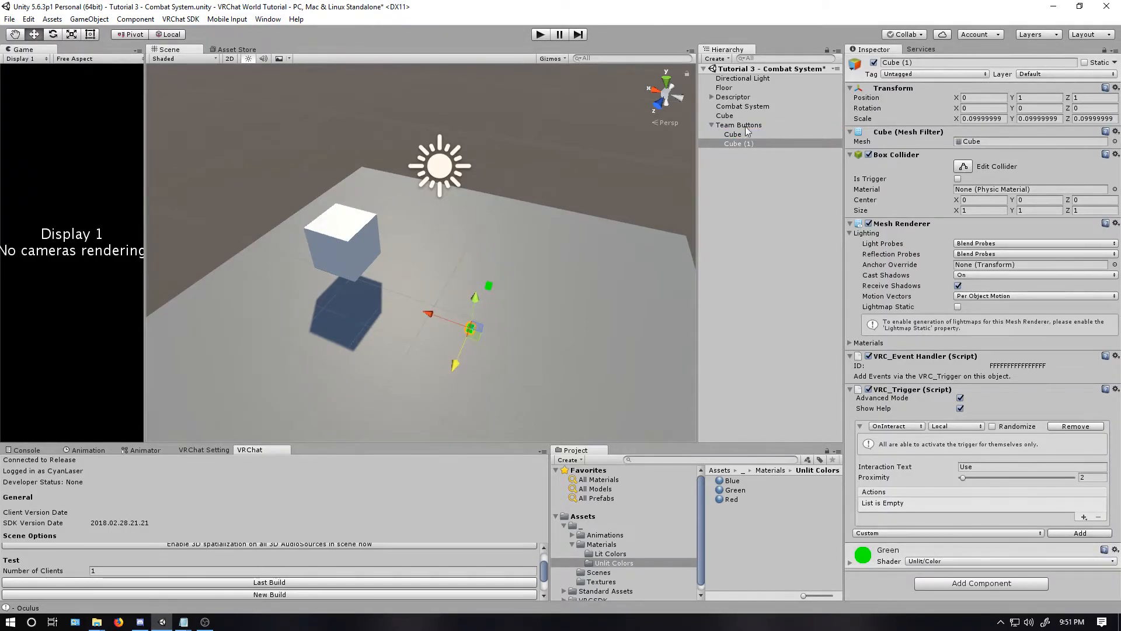
{"action": "left_click", "coordinate": [735, 481]}
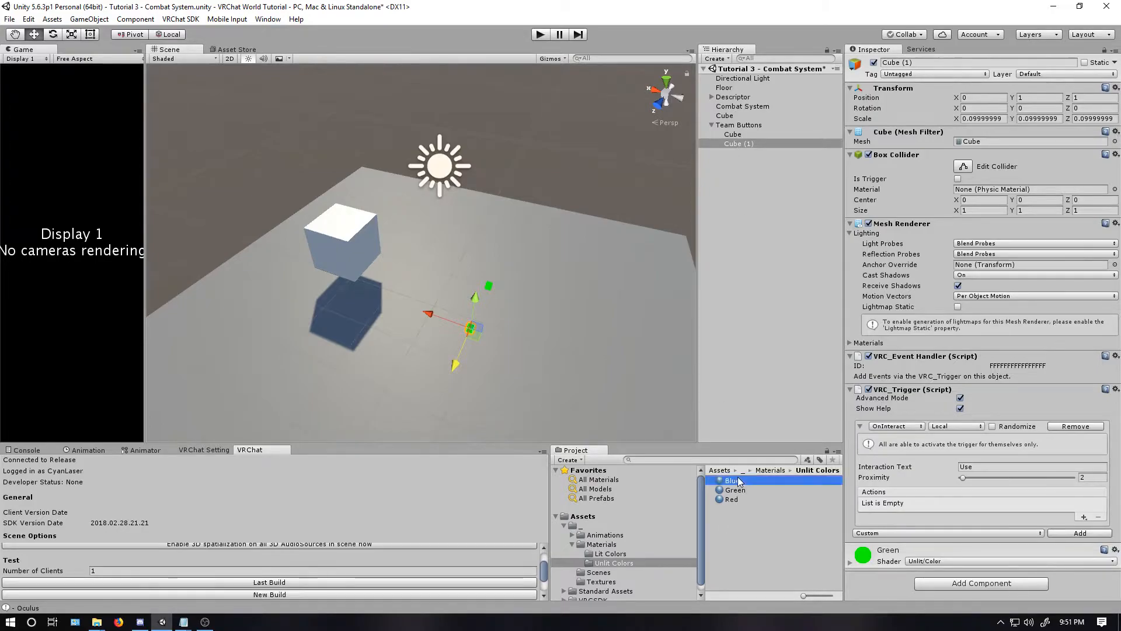
{"action": "left_click_drag", "start_coordinate": [735, 481], "coordinate": [739, 145]}
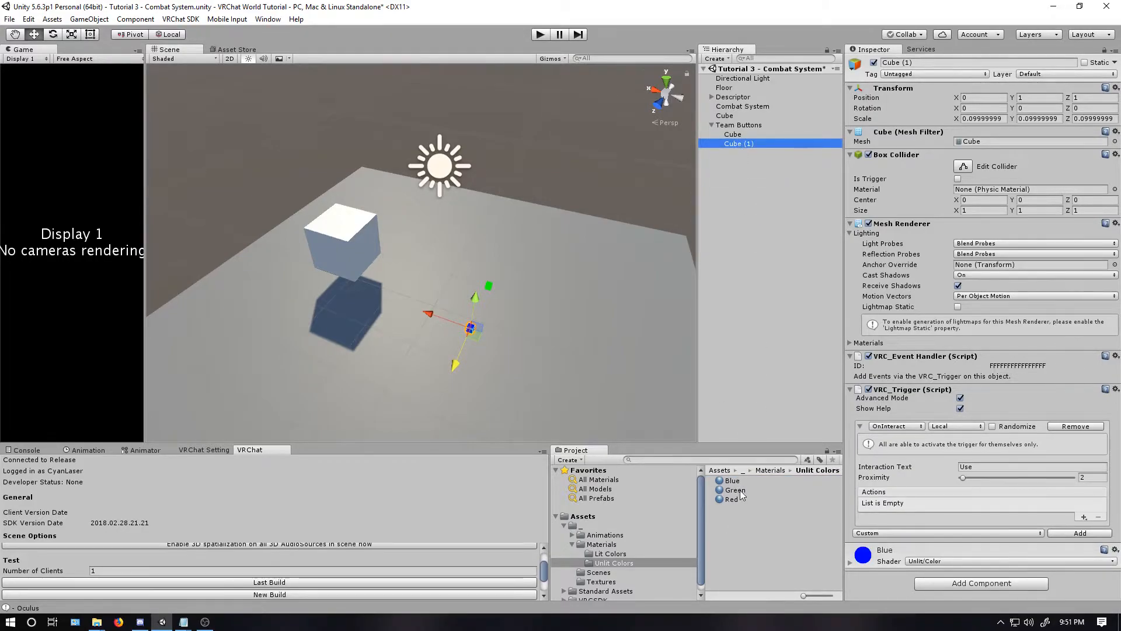
{"action": "key", "text": "ctrl+d"}
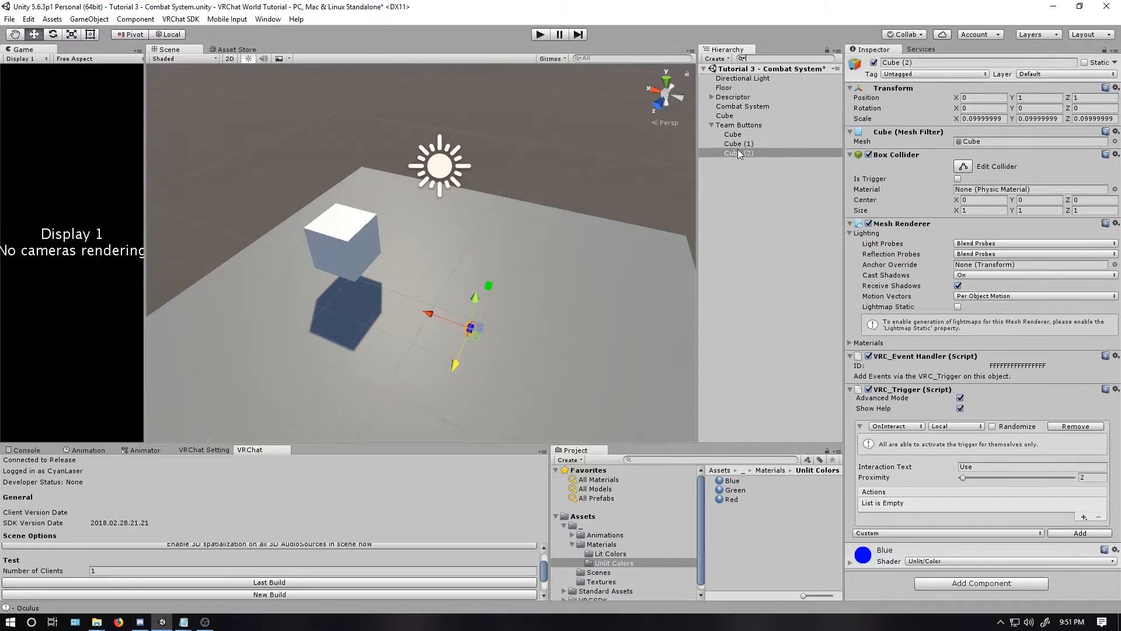
{"action": "left_click_drag", "start_coordinate": [457, 366], "coordinate": [494, 295]}
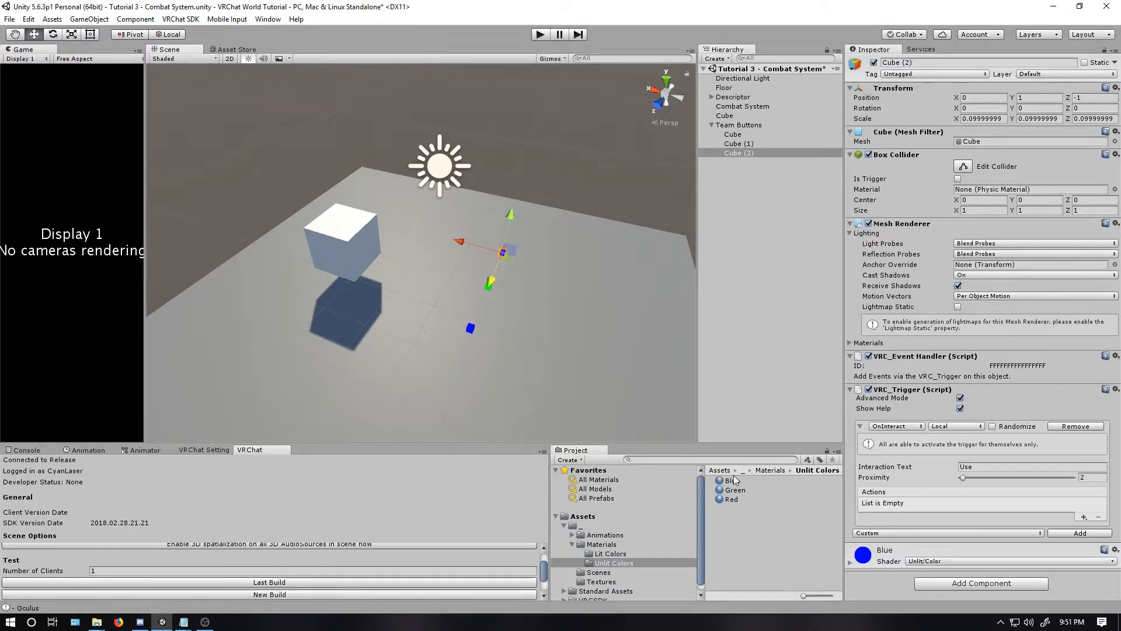
{"action": "left_click_drag", "start_coordinate": [731, 500], "coordinate": [740, 153]}
Rename the cubes Red Team, Blue Team and No Team
{"action": "left_click", "coordinate": [740, 155]}
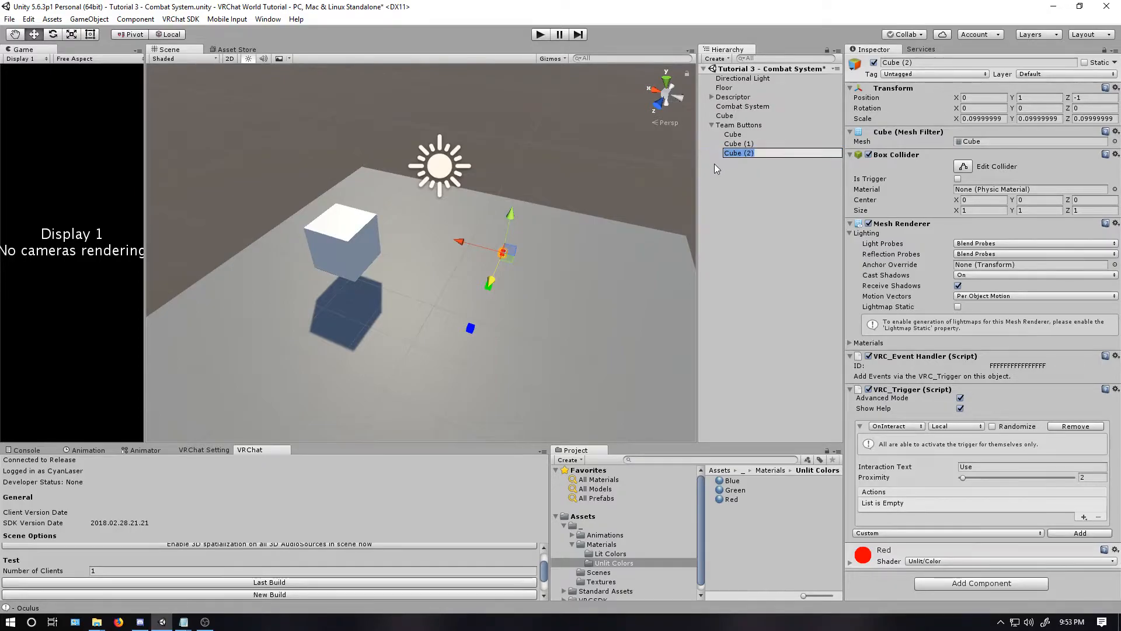
{"action": "type", "text": "Red T"}
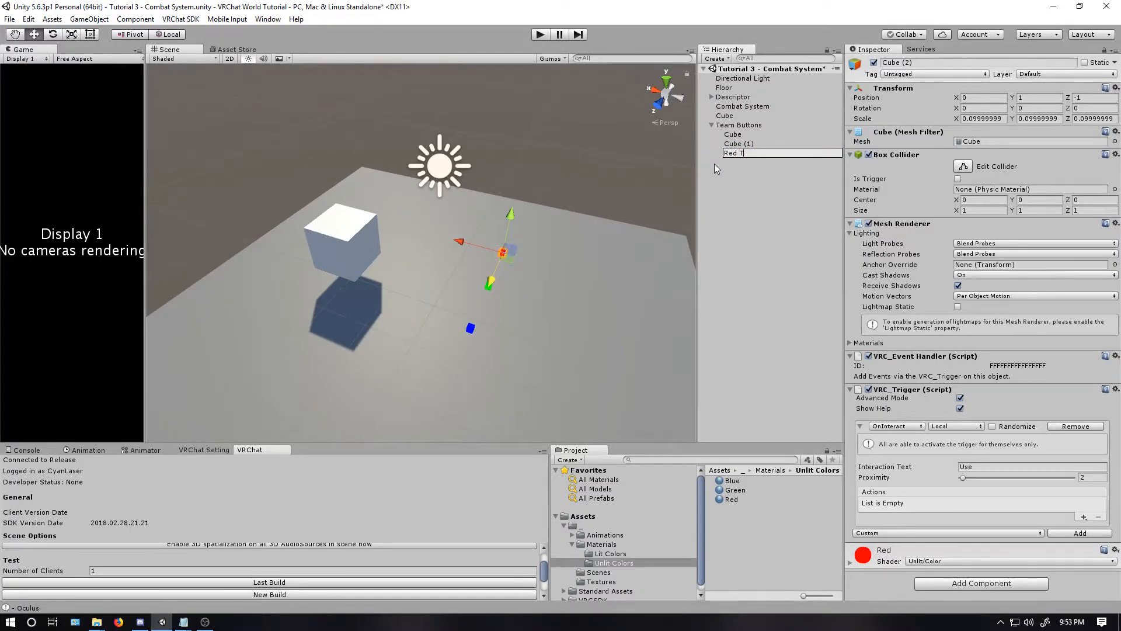
{"action": "type", "text": "eam"}
{"action": "key", "text": "Return"}
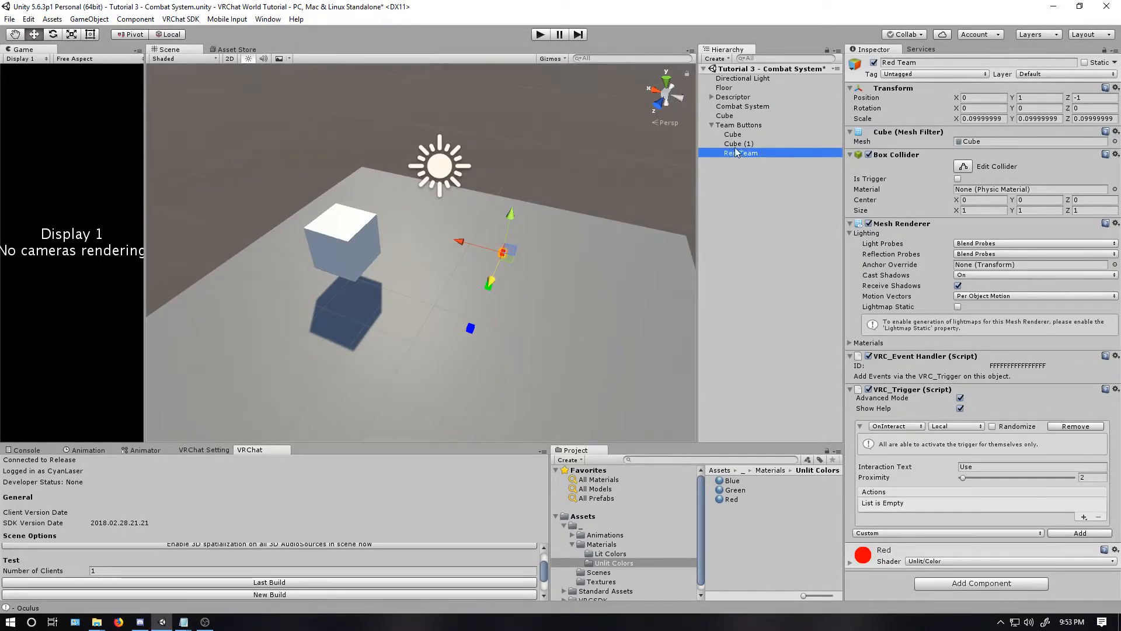
{"action": "left_click", "coordinate": [738, 144]}
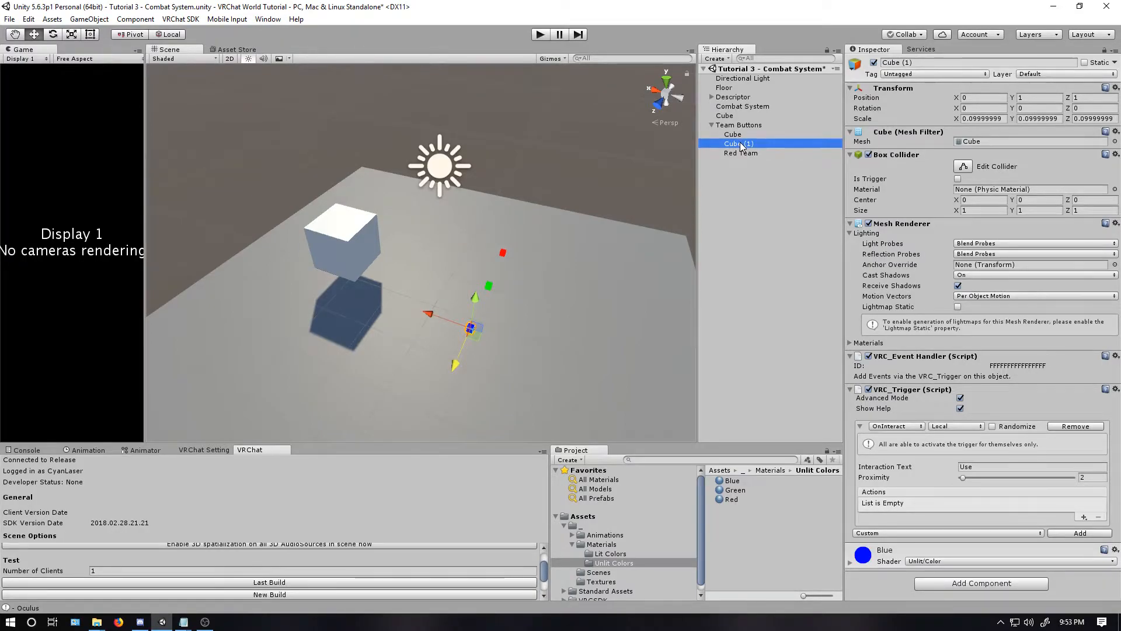
{"action": "key", "text": "F2"}
{"action": "type", "text": "Blue Team"}
{"action": "key", "text": "Return"}
{"action": "left_click", "coordinate": [739, 134]}
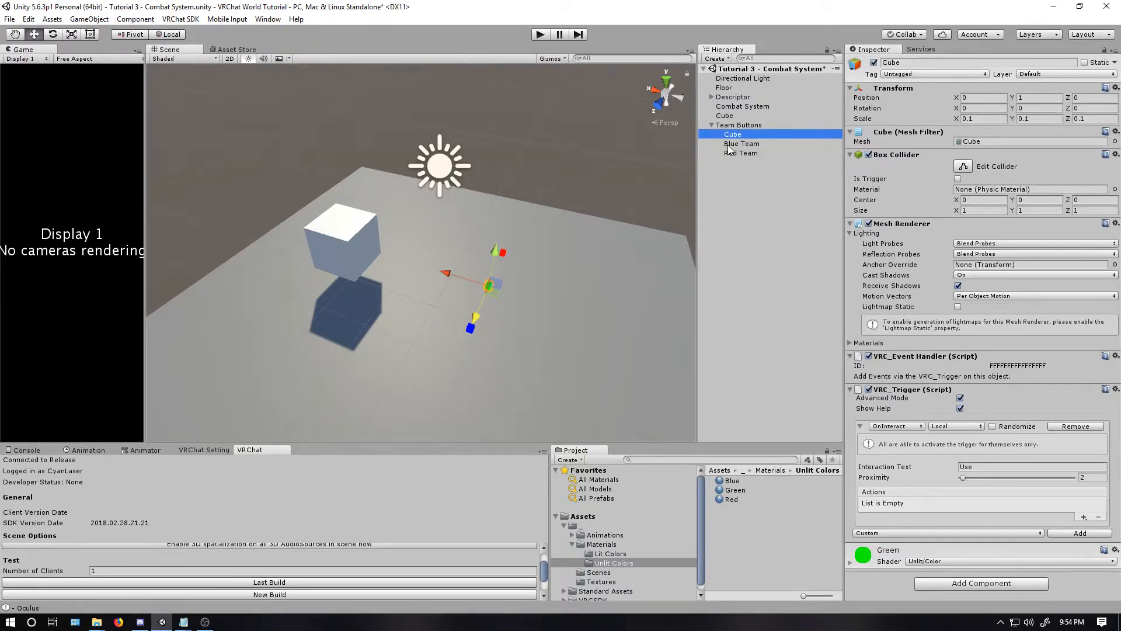
{"action": "left_click", "coordinate": [918, 64]}
{"action": "type", "text": "No Team"}
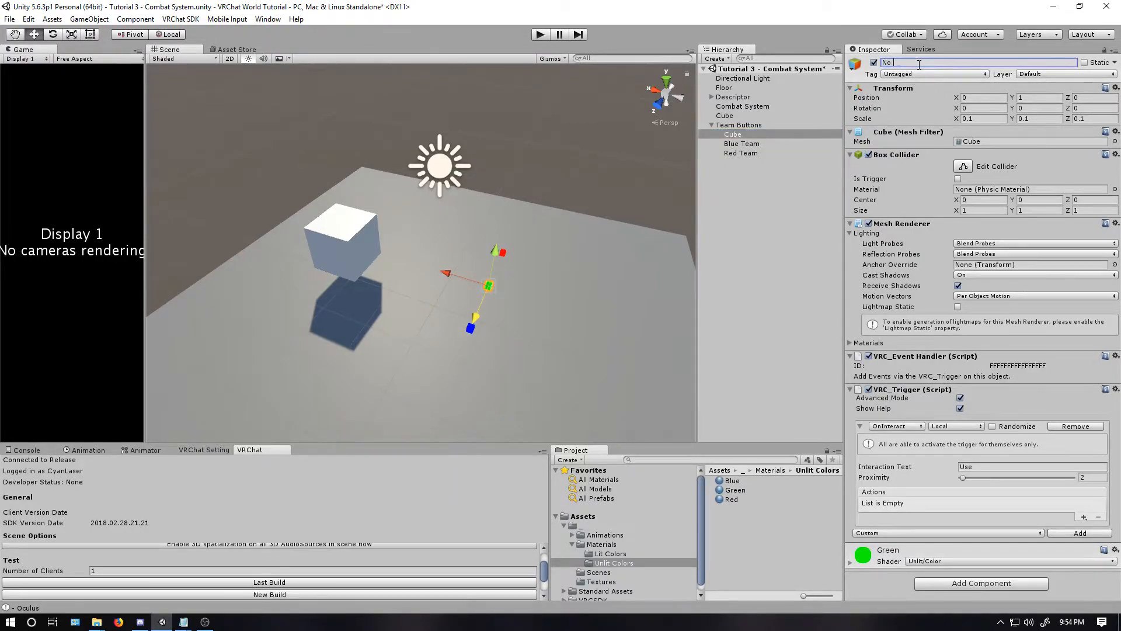
{"action": "key", "text": "Return"}
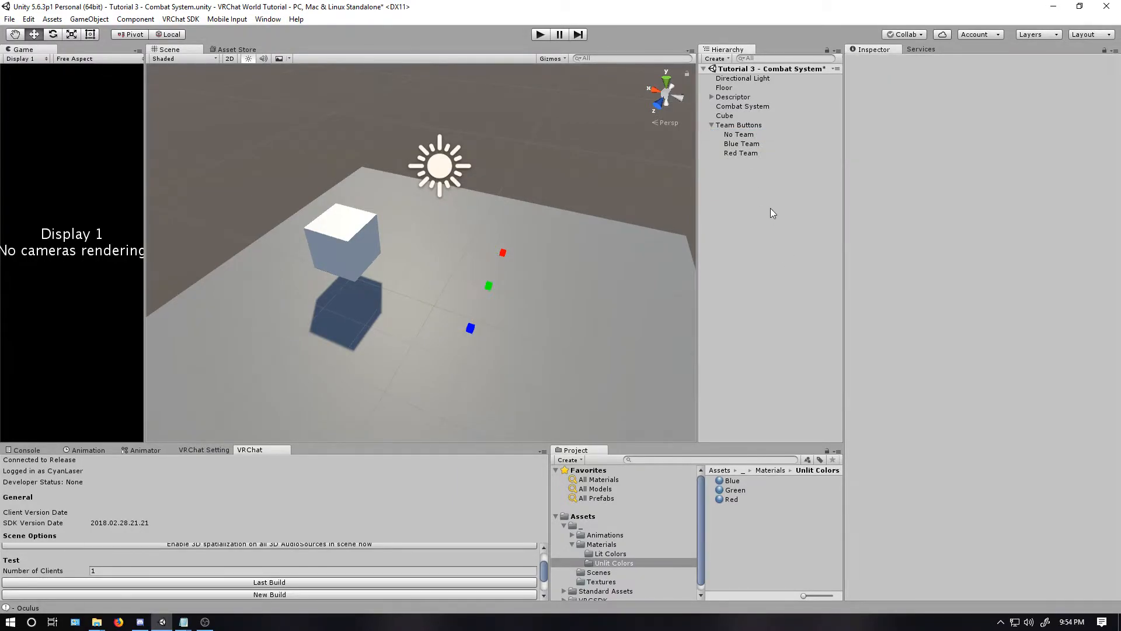
Create a folder named Team Spawn Mover inside Animations
{"action": "left_click", "coordinate": [732, 96]}
{"action": "left_click", "coordinate": [605, 535]}
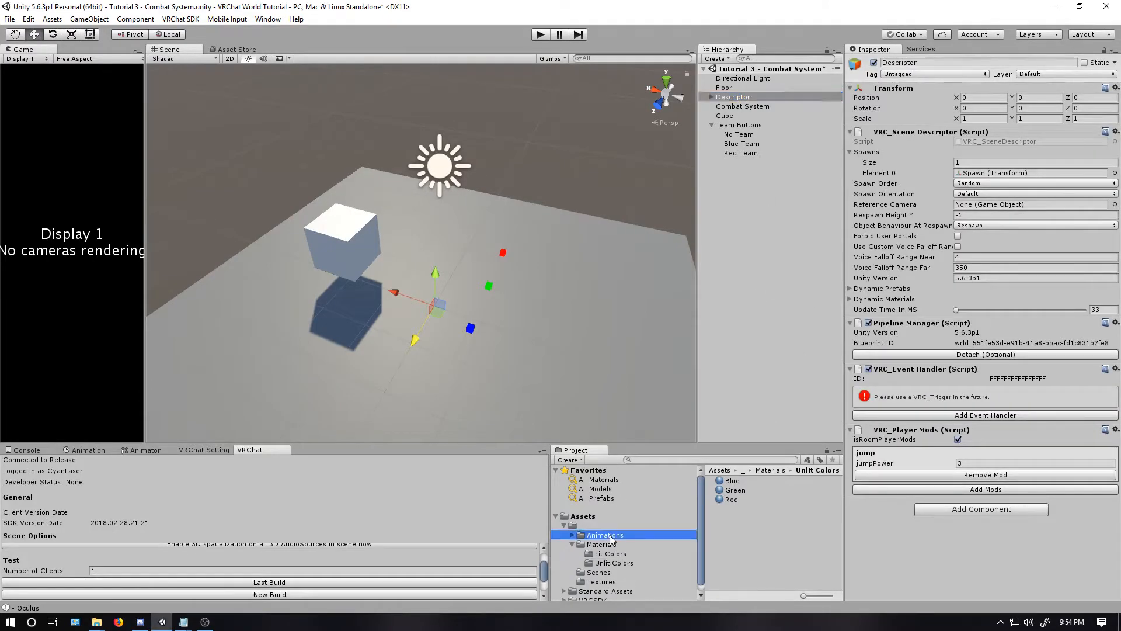
{"action": "left_click", "coordinate": [712, 97]}
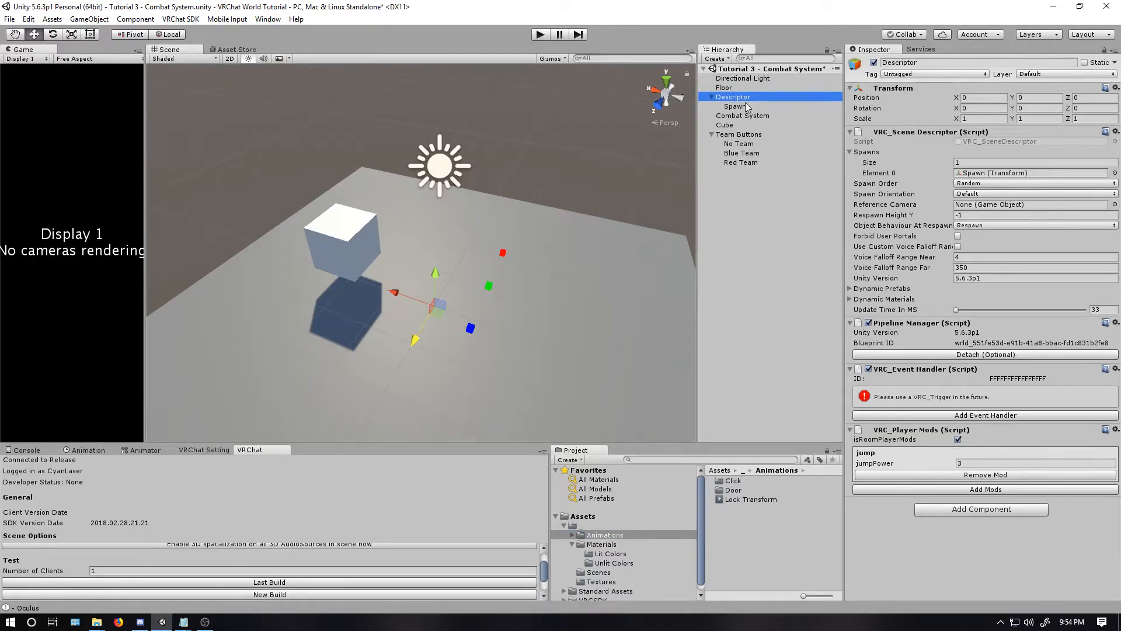
{"action": "right_click", "coordinate": [741, 511]}
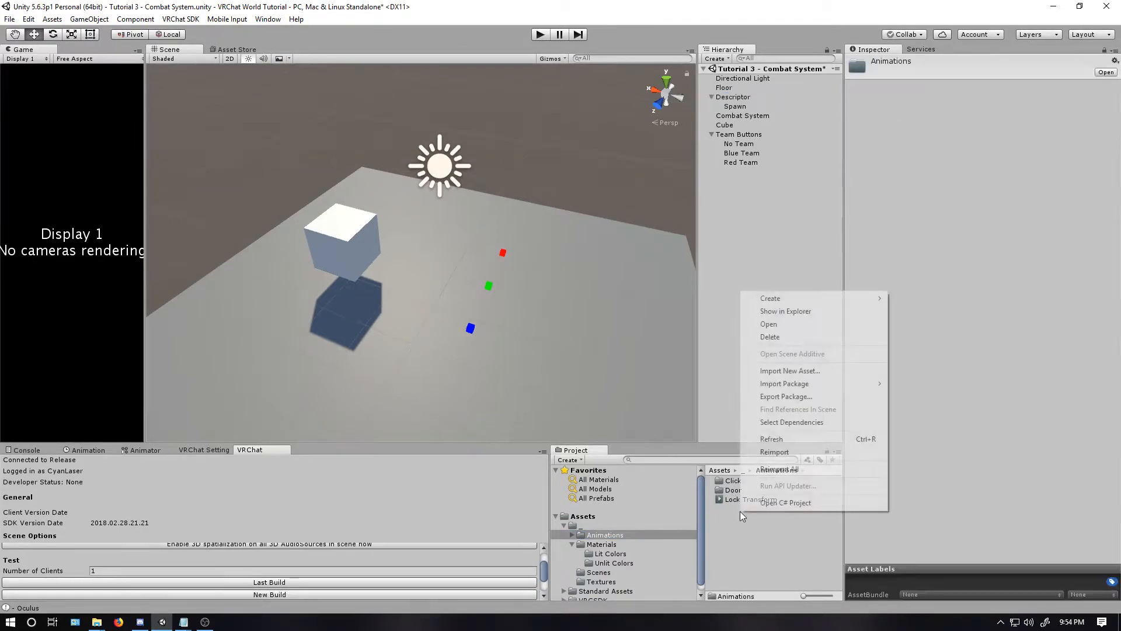
{"action": "left_click", "coordinate": [911, 299]}
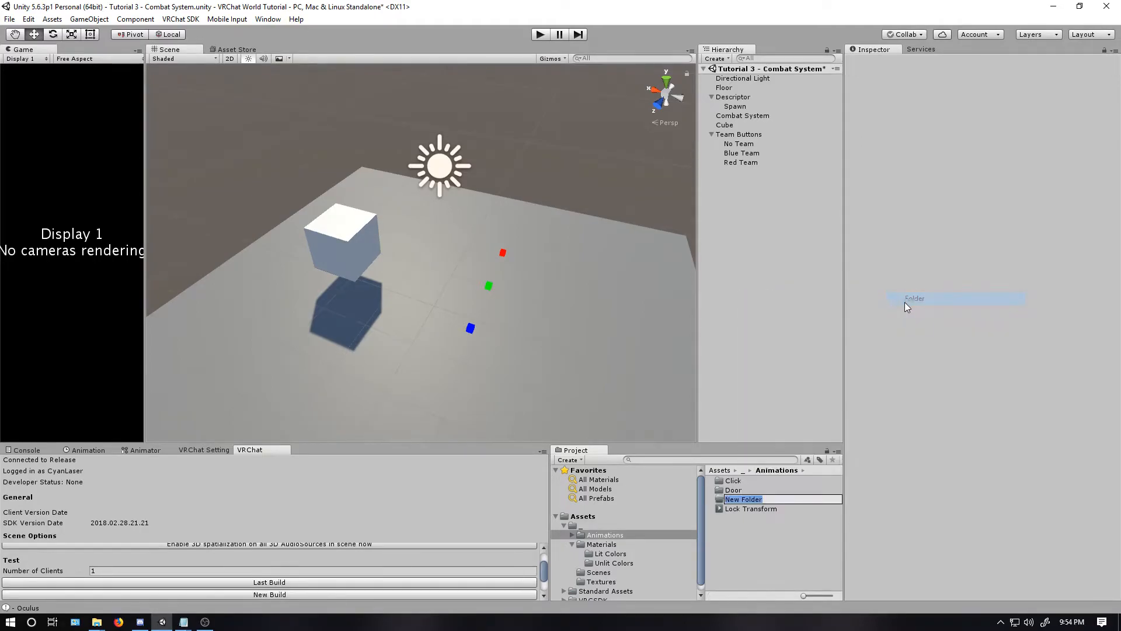
{"action": "type", "text": "Spawn"}
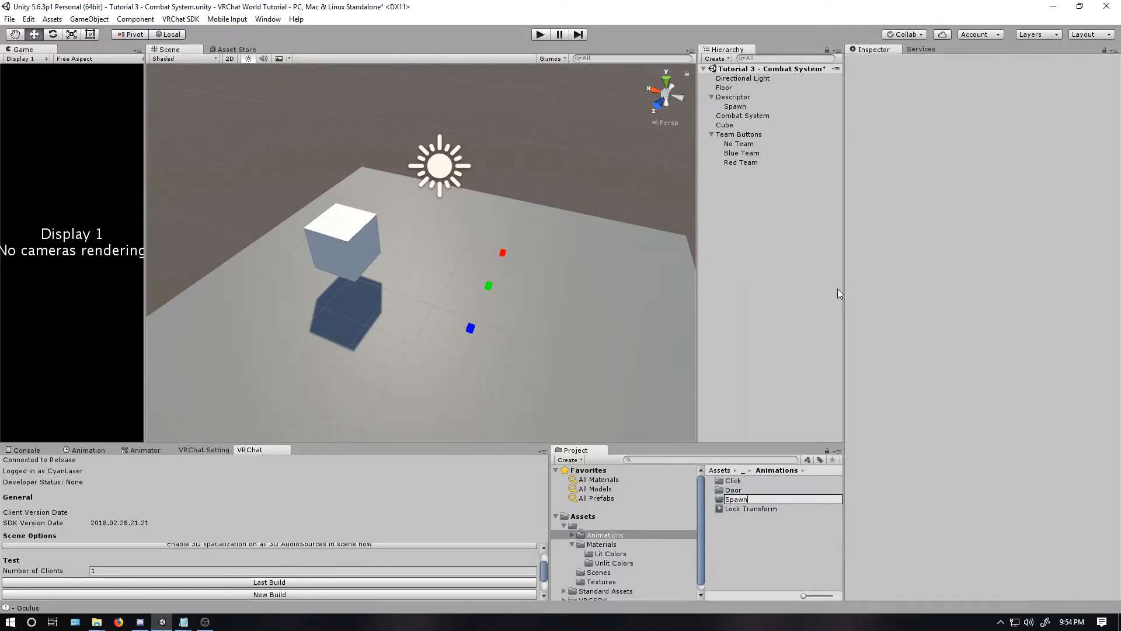
{"action": "key", "text": "BackSpace"}
{"action": "key", "text": "BackSpace"}
{"action": "key", "text": "BackSpace"}
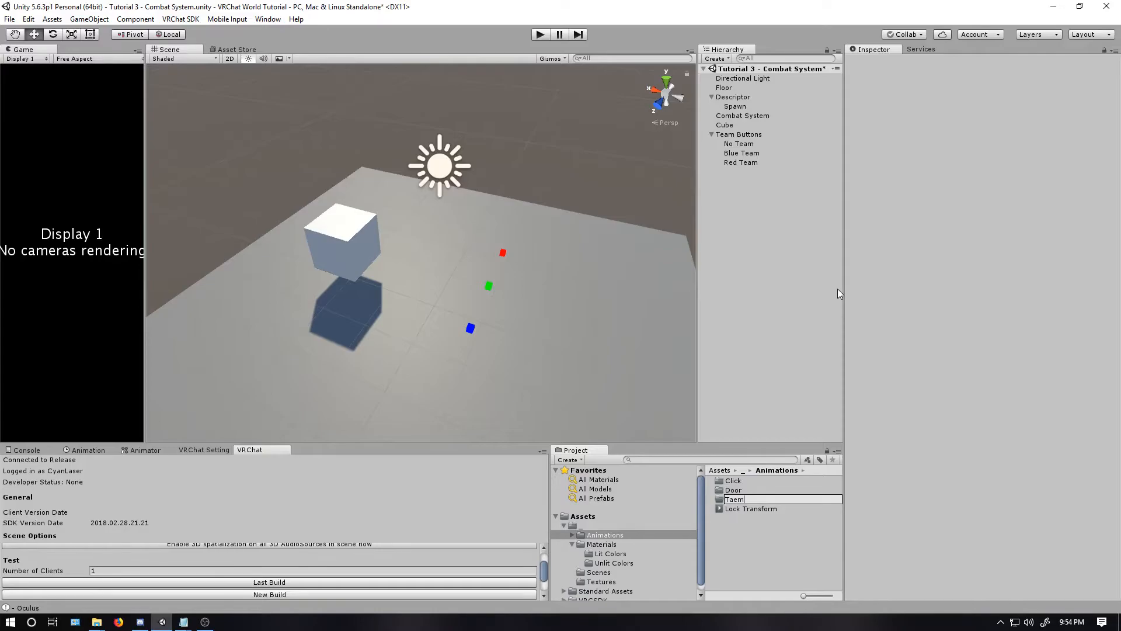
{"action": "type", "text": "Spawn Mov"}
{"action": "type", "text": "er"}
{"action": "key", "text": "Return"}
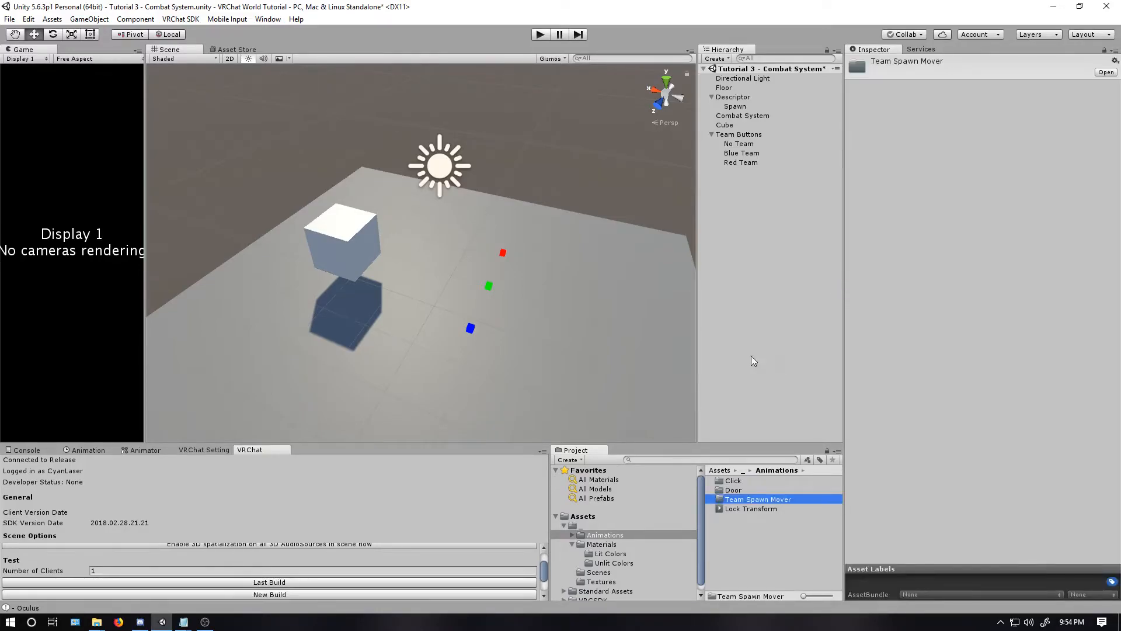
Create an animator controller named Team Spawn Controller inside Team Spawn Mover
{"action": "double_click", "coordinate": [778, 496]}
{"action": "right_click", "coordinate": [780, 498]}
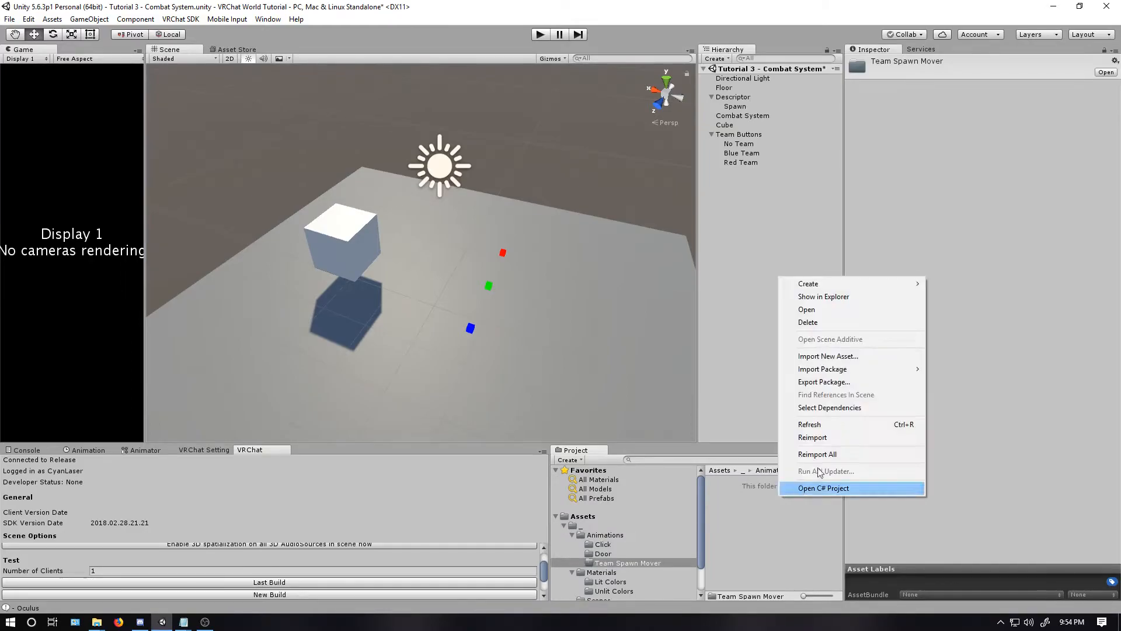
{"action": "mouse_move", "coordinate": [850, 285]}
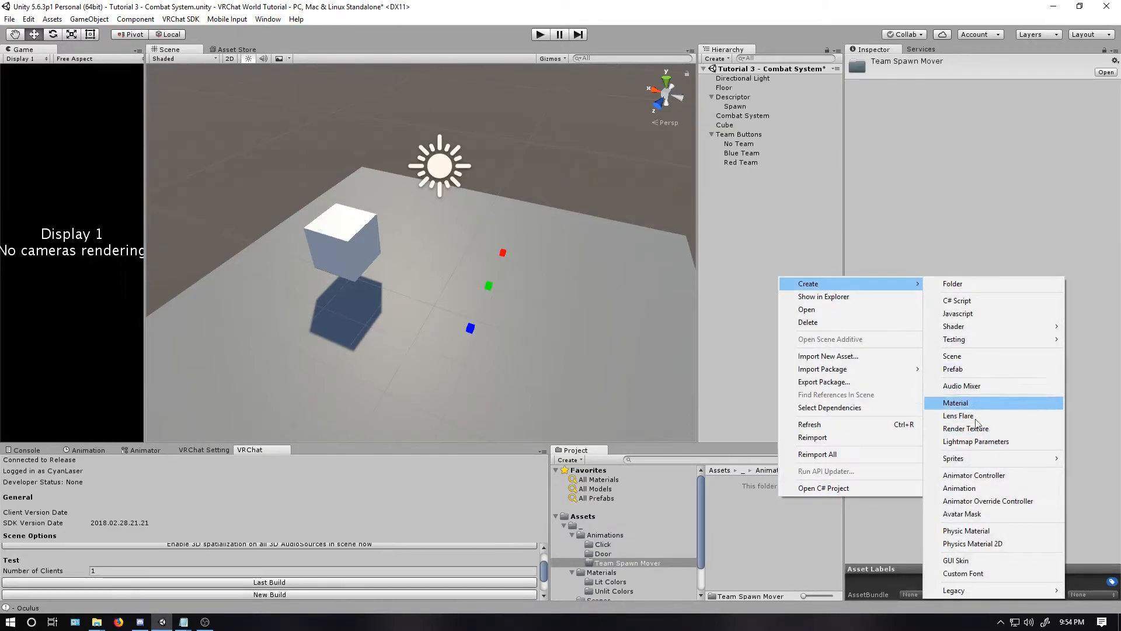
{"action": "left_click", "coordinate": [981, 477]}
{"action": "type", "text": "T"}
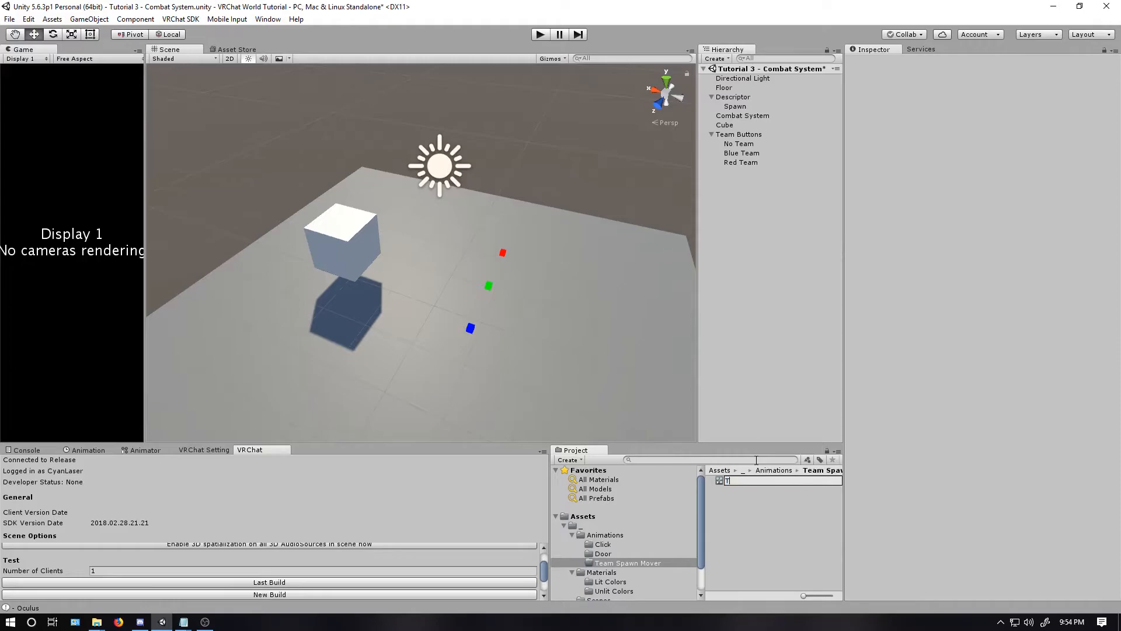
{"action": "type", "text": "eam Spawn Controller"}
{"action": "key", "text": "Return"}
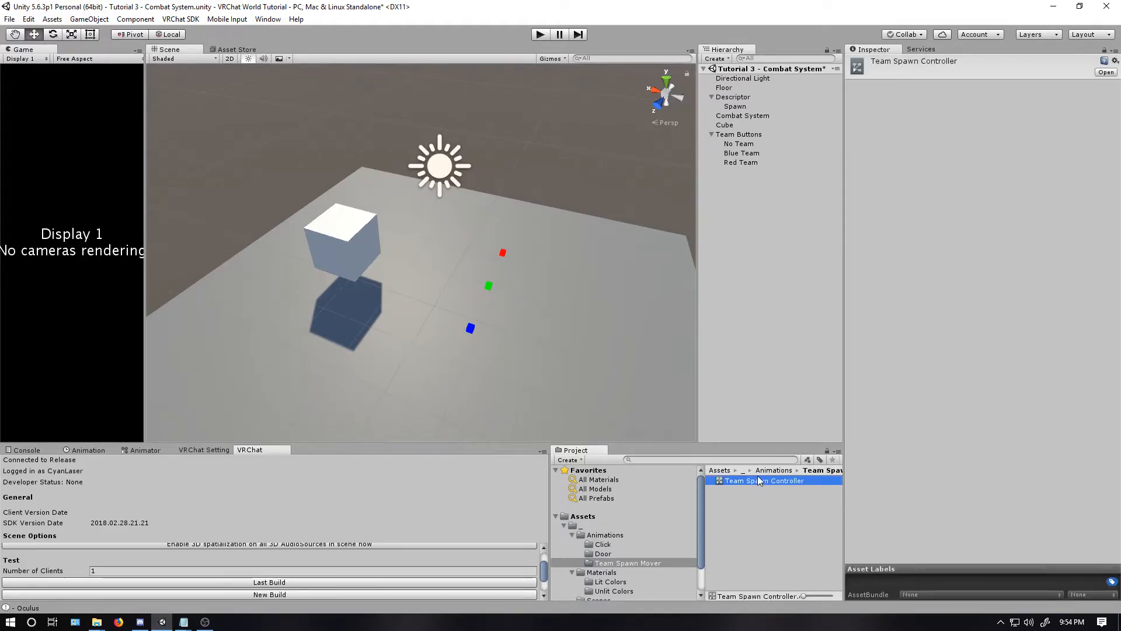
{"action": "left_click", "coordinate": [774, 471]}
{"action": "left_click", "coordinate": [752, 499]}
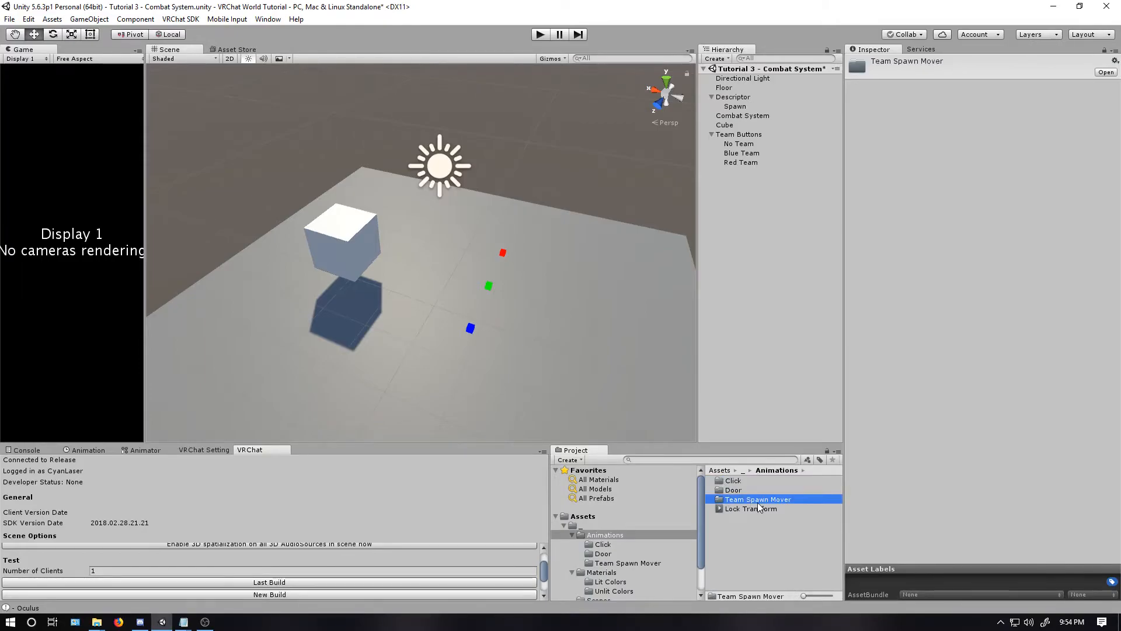
{"action": "double_click", "coordinate": [752, 500]}
Create a No Team animation clip for the Descriptor
{"action": "left_click", "coordinate": [733, 97]}
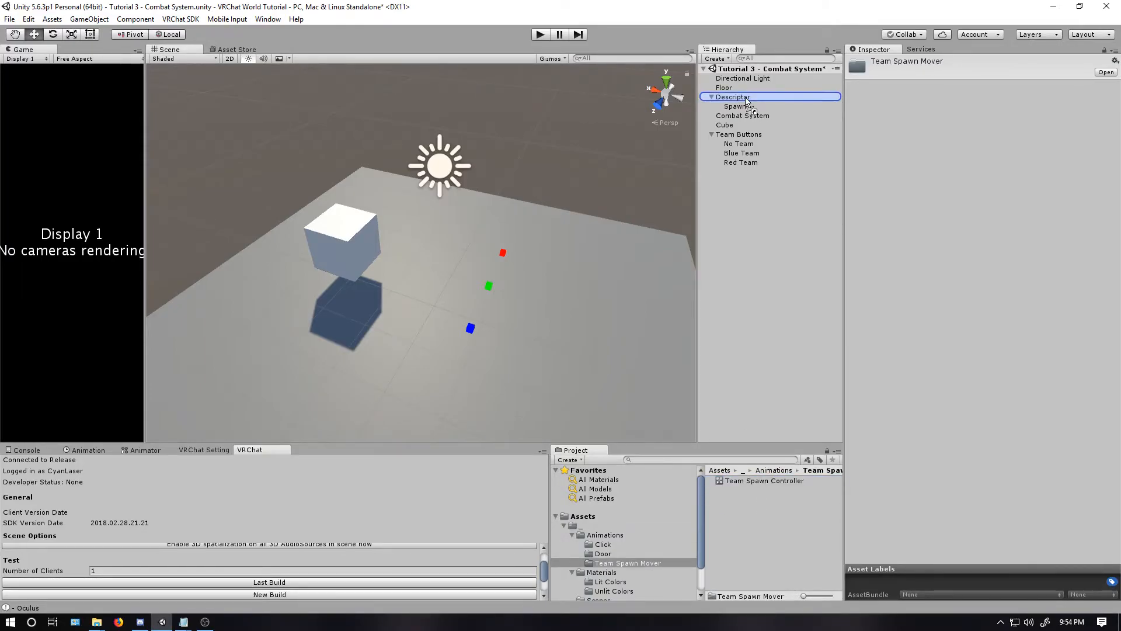
{"action": "left_click", "coordinate": [736, 96]}
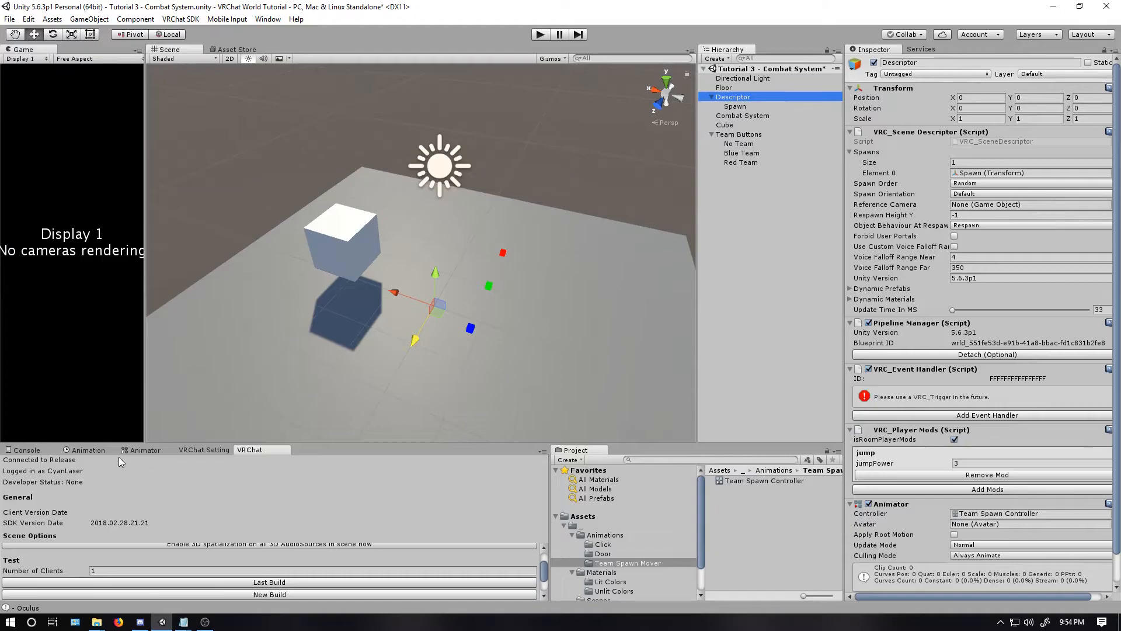
{"action": "left_click", "coordinate": [140, 449]}
{"action": "left_click", "coordinate": [88, 451]}
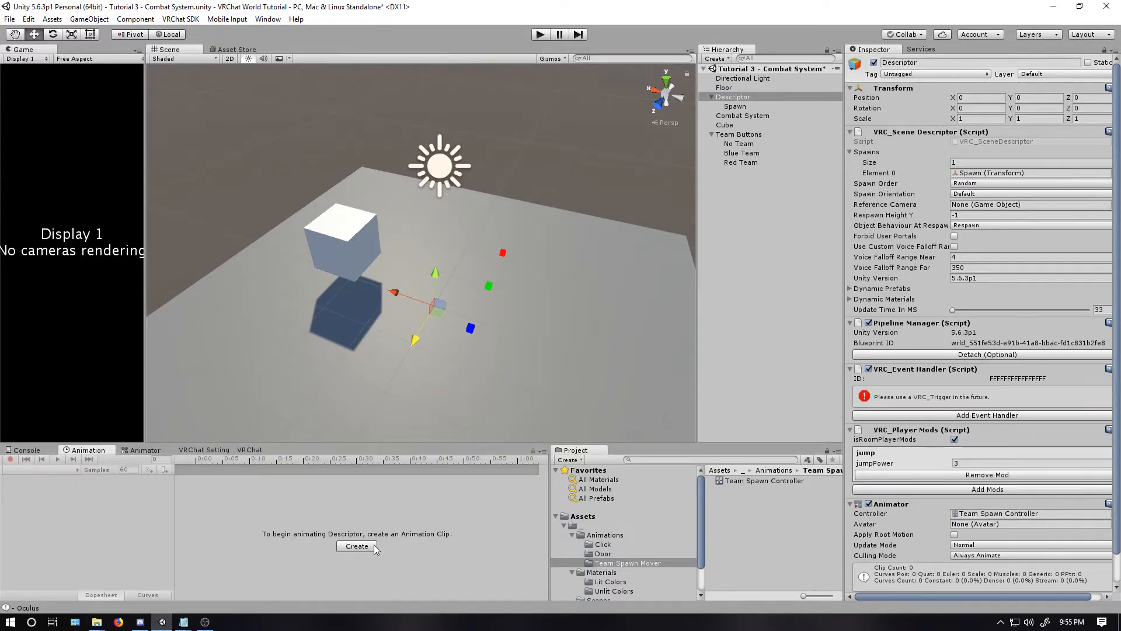
{"action": "left_click", "coordinate": [356, 546]}
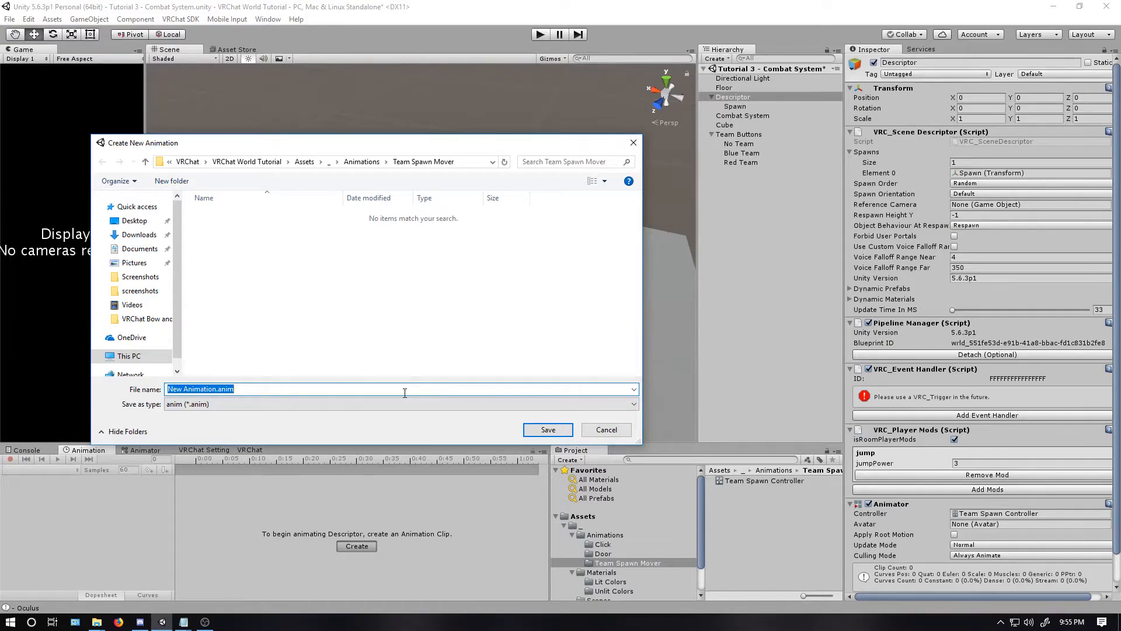
{"action": "type", "text": "No Team"}
{"action": "key", "text": "Return"}
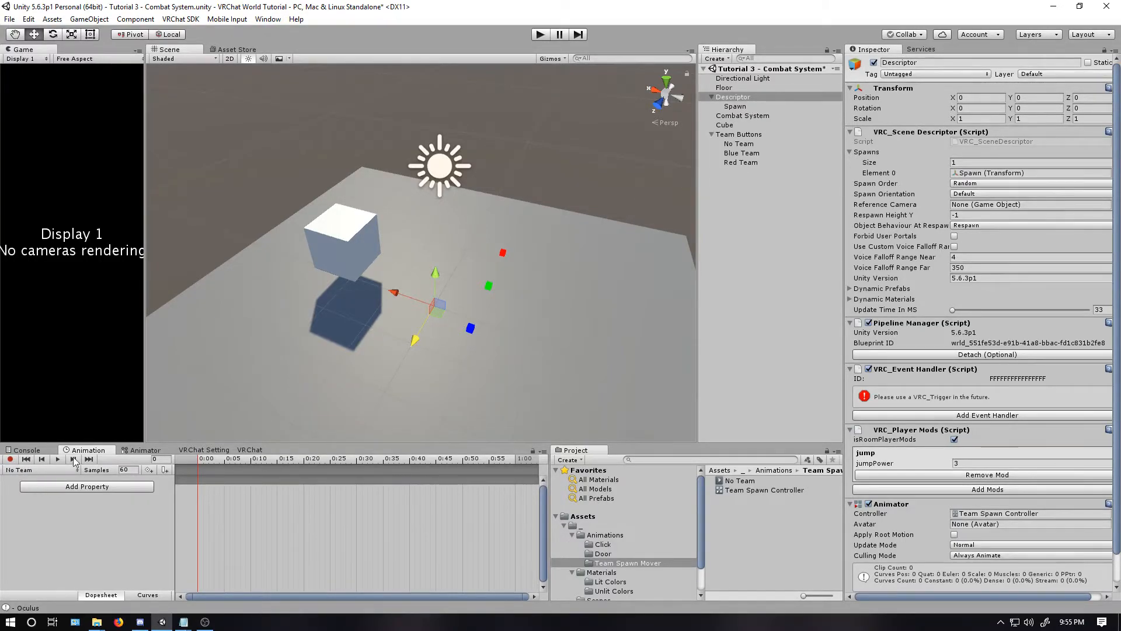
Check the No Team state, then create a second clip named Red Team
{"action": "left_click", "coordinate": [140, 450]}
{"action": "left_click", "coordinate": [363, 492]}
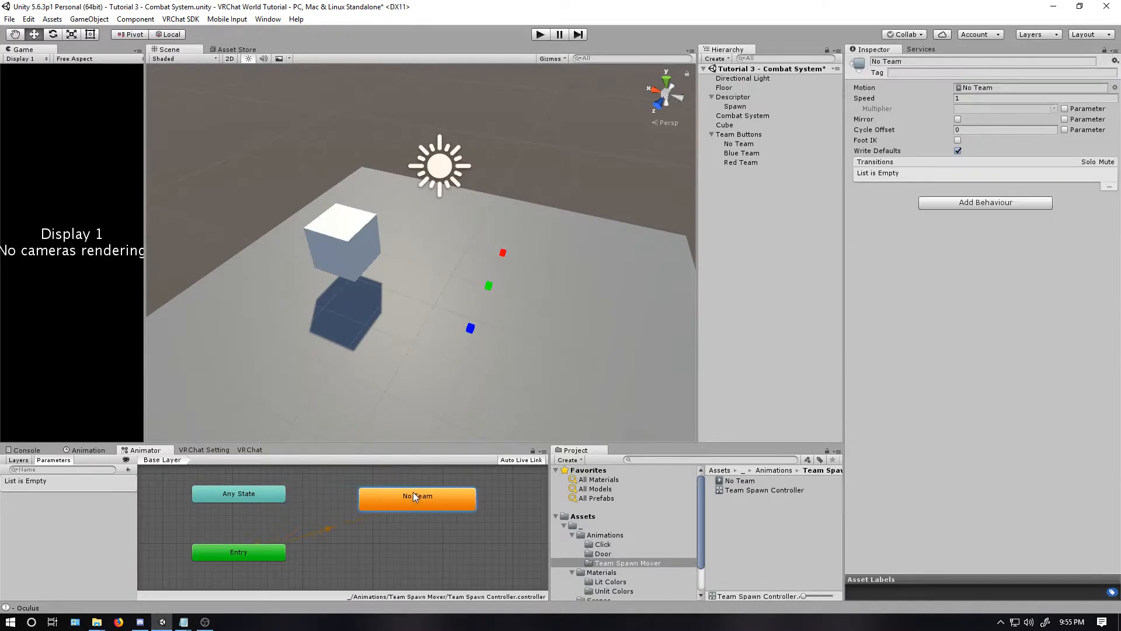
{"action": "left_click", "coordinate": [88, 450]}
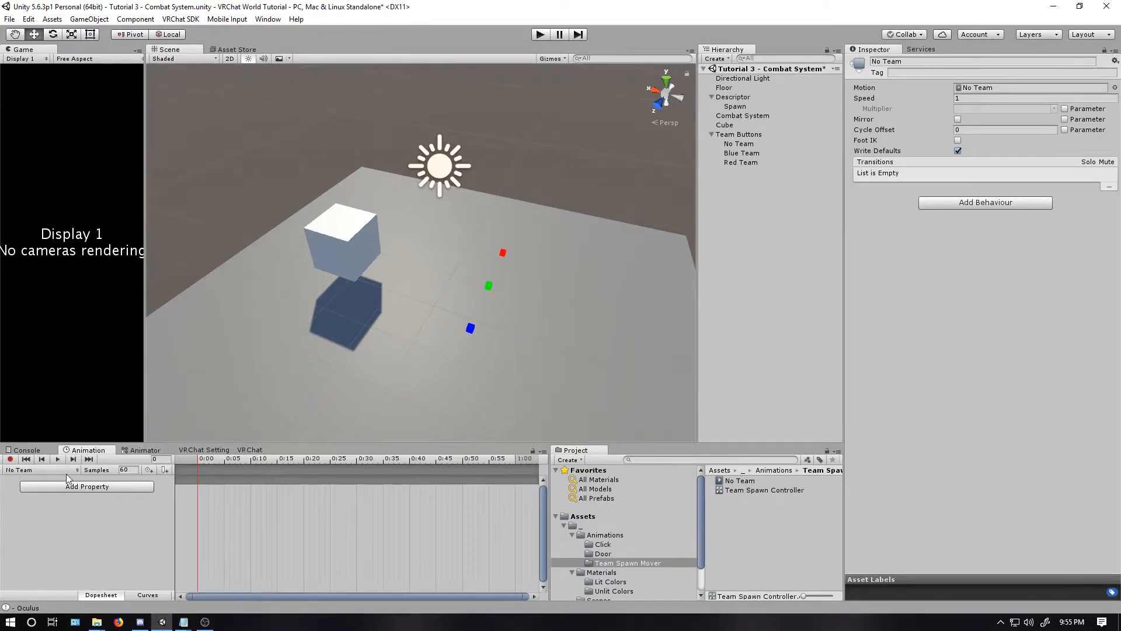
{"action": "left_click", "coordinate": [49, 471]}
{"action": "left_click", "coordinate": [54, 500]}
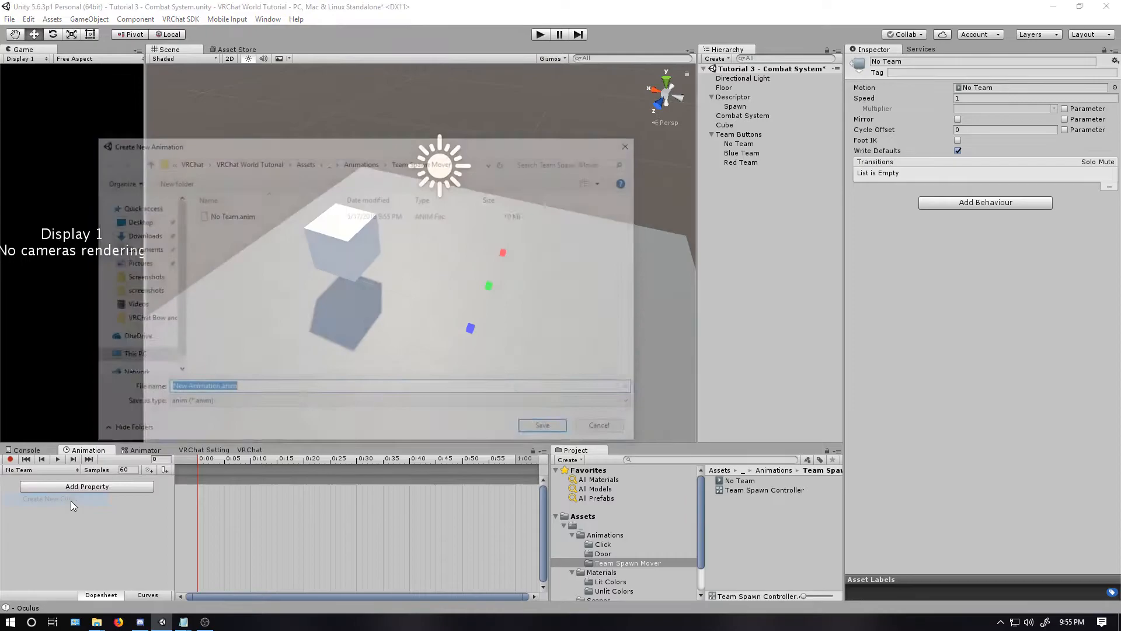
{"action": "type", "text": "Red Team"}
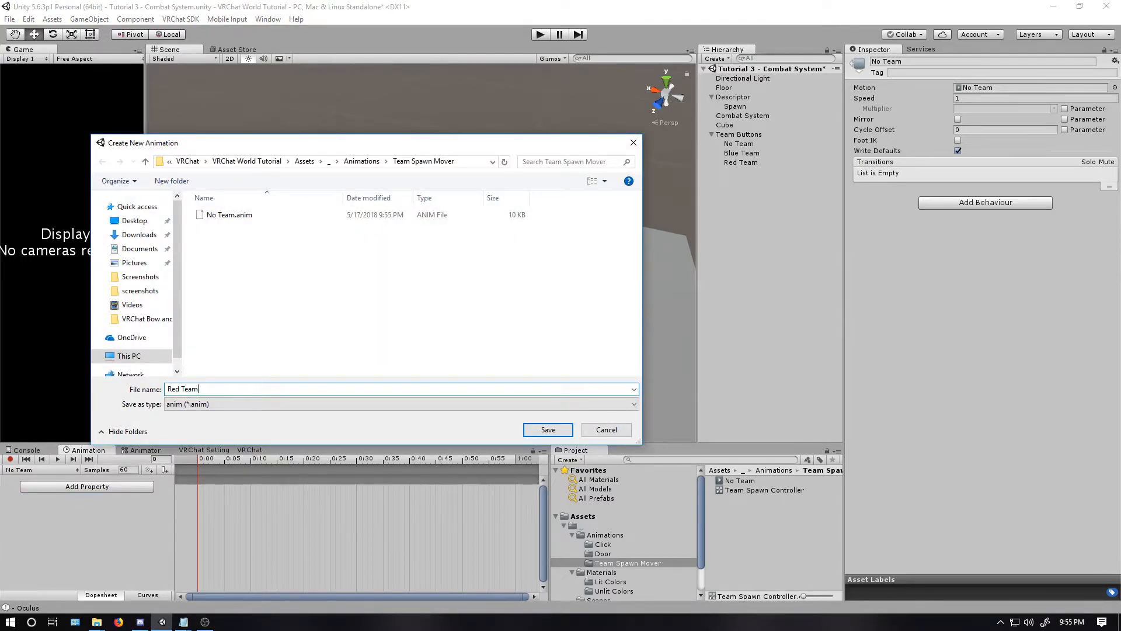
{"action": "key", "text": "Return"}
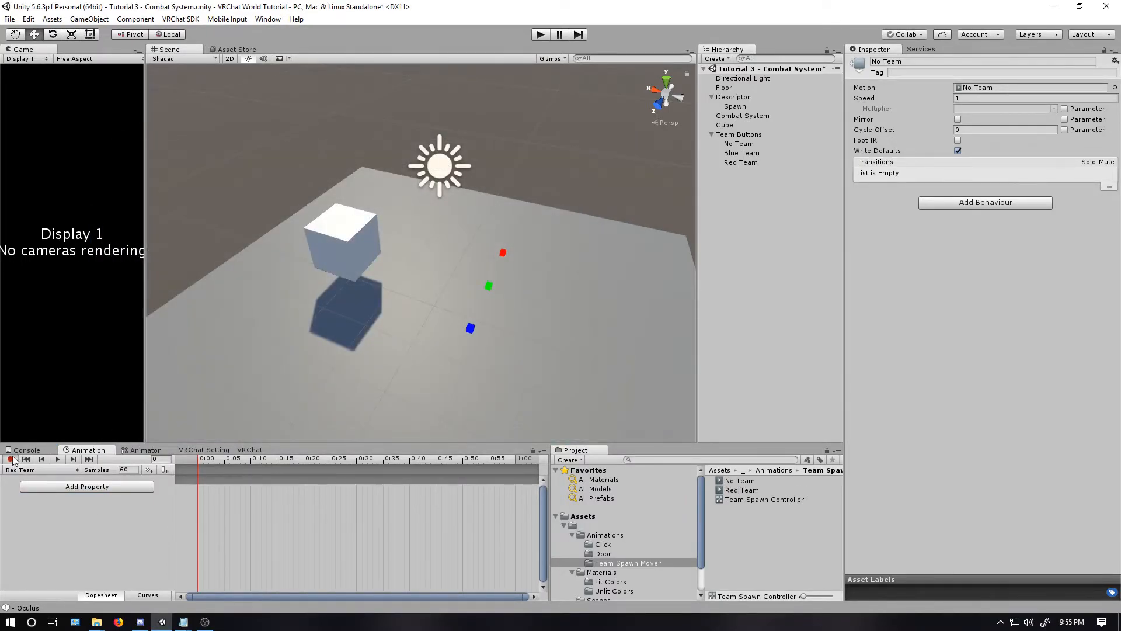
Record the Spawn point at position (2, 0, -4) in the Red Team clip and stop recording
{"action": "left_click", "coordinate": [736, 106]}
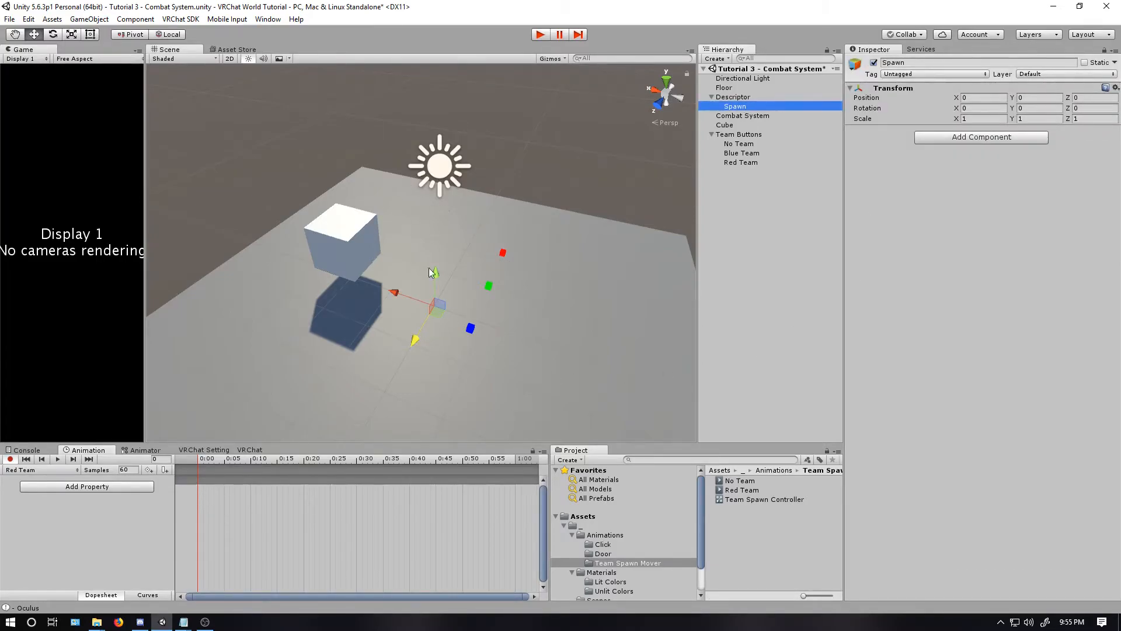
{"action": "left_click_drag", "start_coordinate": [440, 309], "coordinate": [427, 208]}
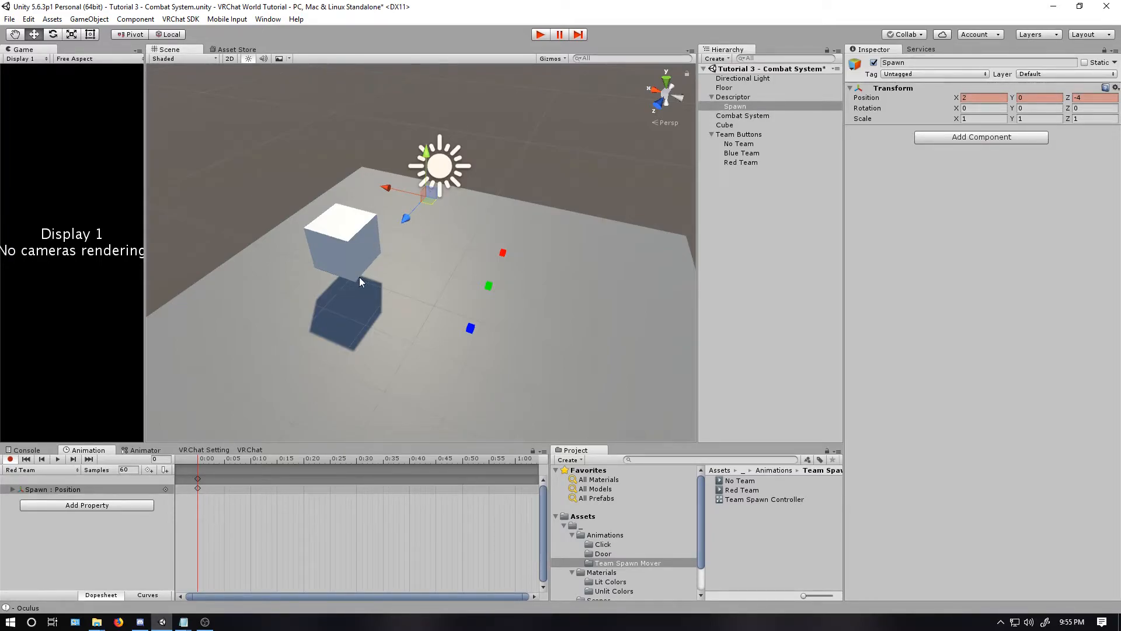
{"action": "left_click", "coordinate": [10, 460]}
Create a new clip named Blue Team
{"action": "left_click", "coordinate": [44, 471]}
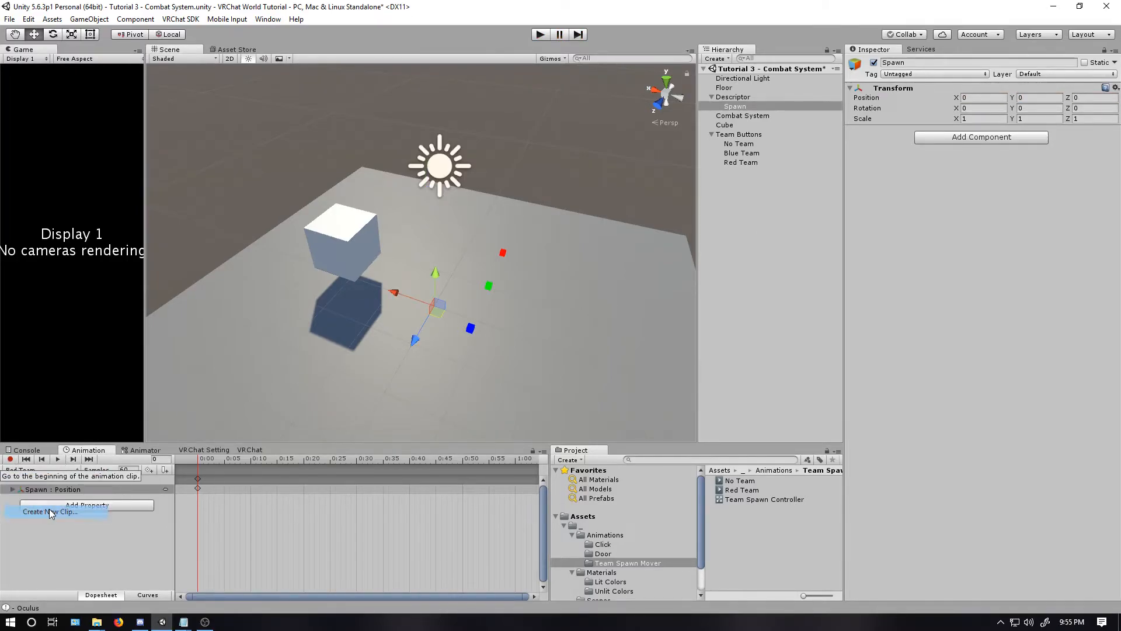
{"action": "left_click", "coordinate": [31, 513]}
{"action": "type", "text": "Blue Team"}
{"action": "key", "text": "Return"}
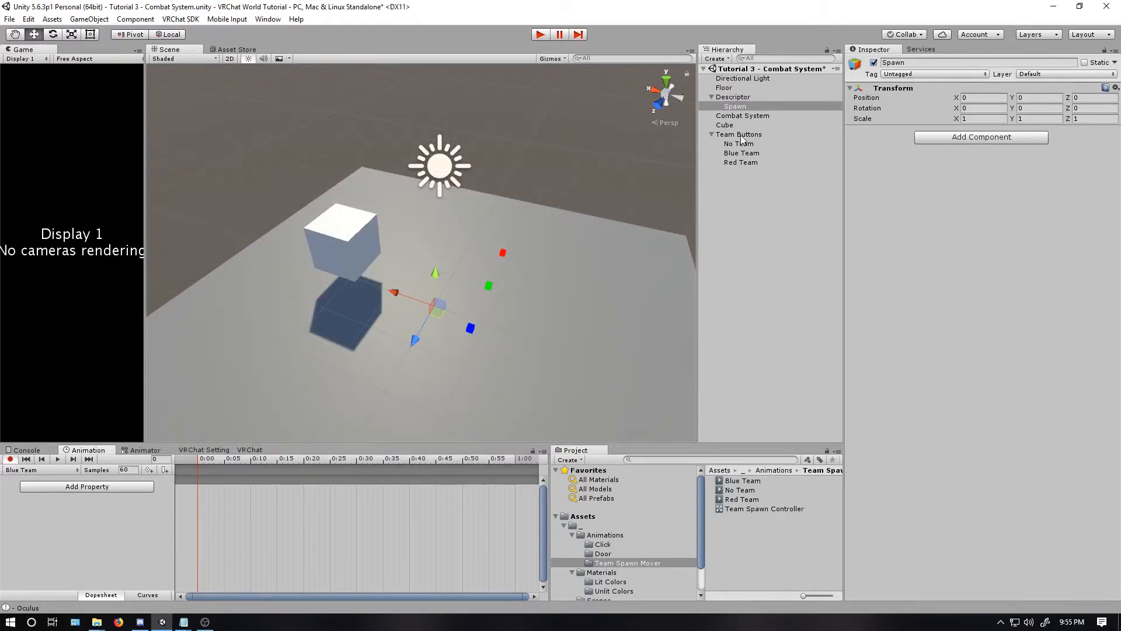
Key the Spawn point at position (2, 0, 4) with Y rotation -180
{"action": "right_click_drag", "start_coordinate": [509, 297], "coordinate": [520, 312]}
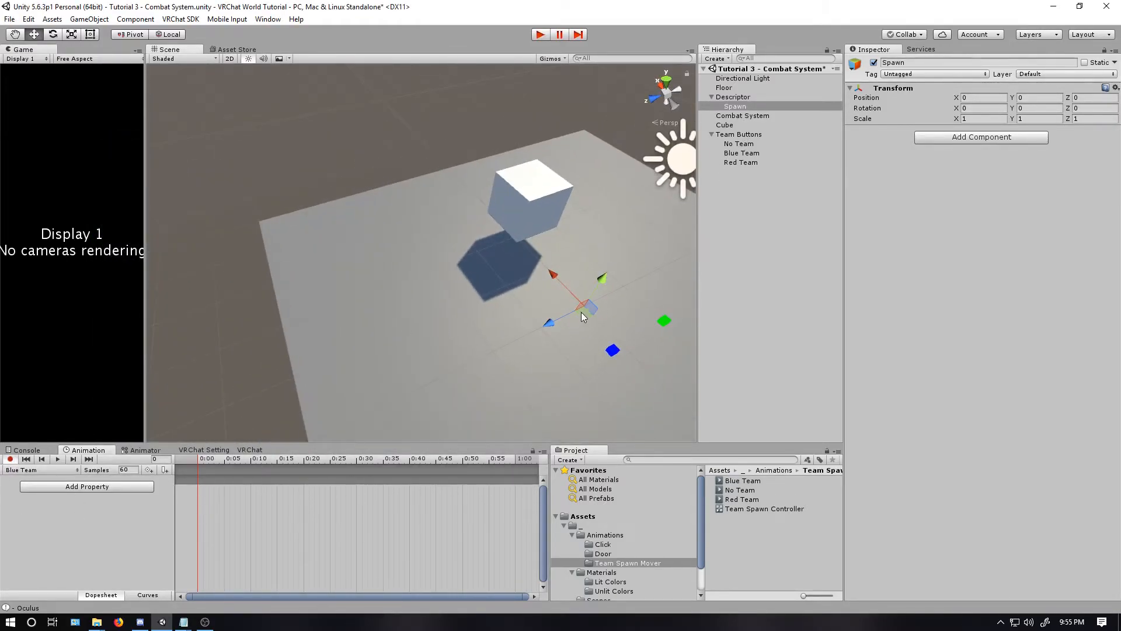
{"action": "mouse_move", "coordinate": [583, 313]}
{"action": "left_mouse_down"}
{"action": "mouse_move", "coordinate": [344, 301]}
{"action": "mouse_move", "coordinate": [337, 345]}
{"action": "left_mouse_up"}
{"action": "left_click", "coordinate": [53, 34]}
{"action": "type", "text": "-180"}
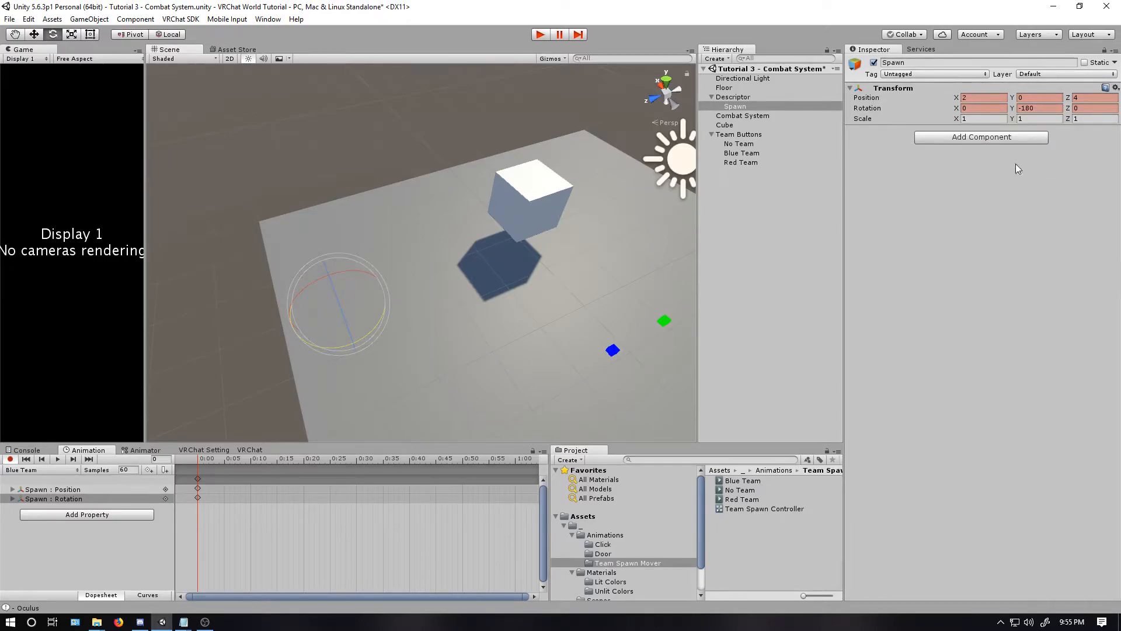
{"action": "left_click", "coordinate": [34, 34]}
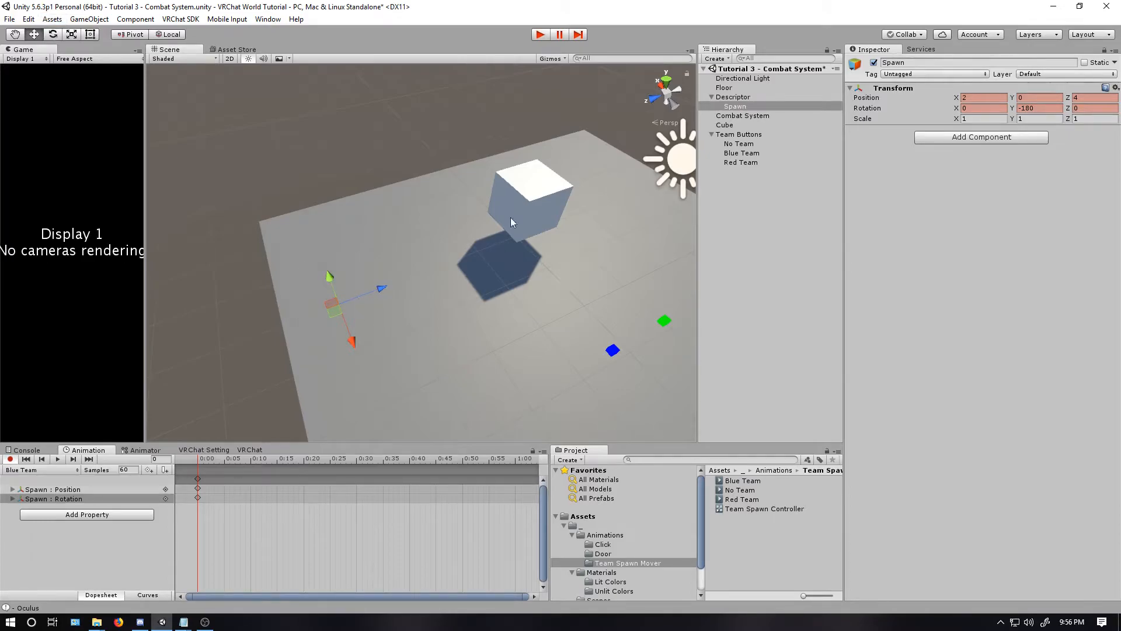
Rotate the Combat System object, then undo back to its earlier rotation
{"action": "left_click", "coordinate": [744, 215]}
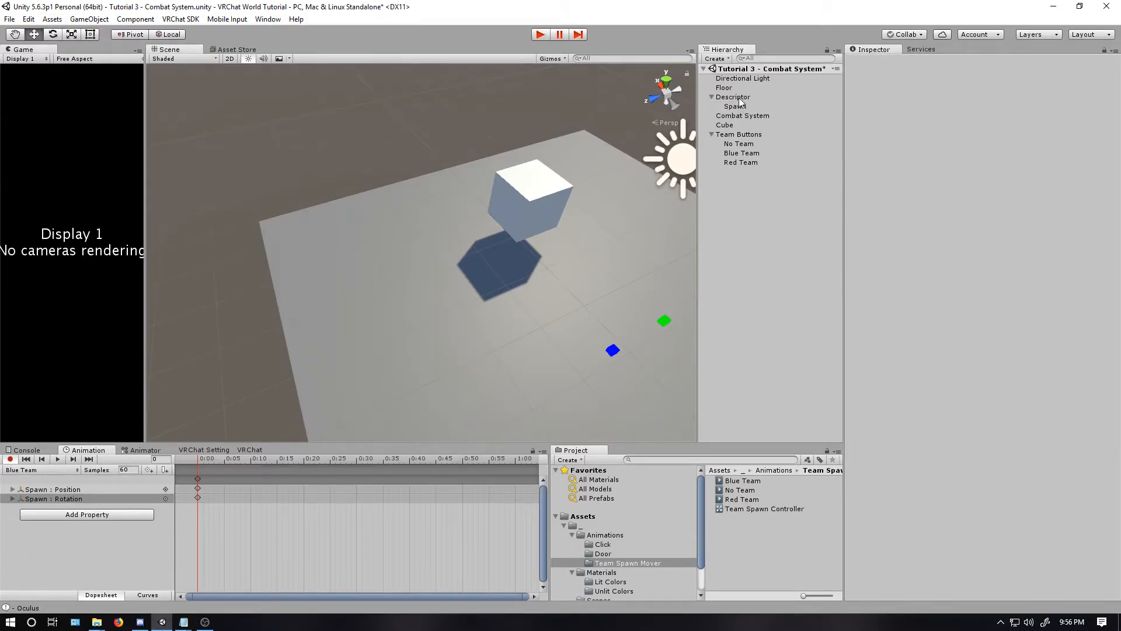
{"action": "left_click", "coordinate": [740, 115]}
{"action": "key", "text": "e"}
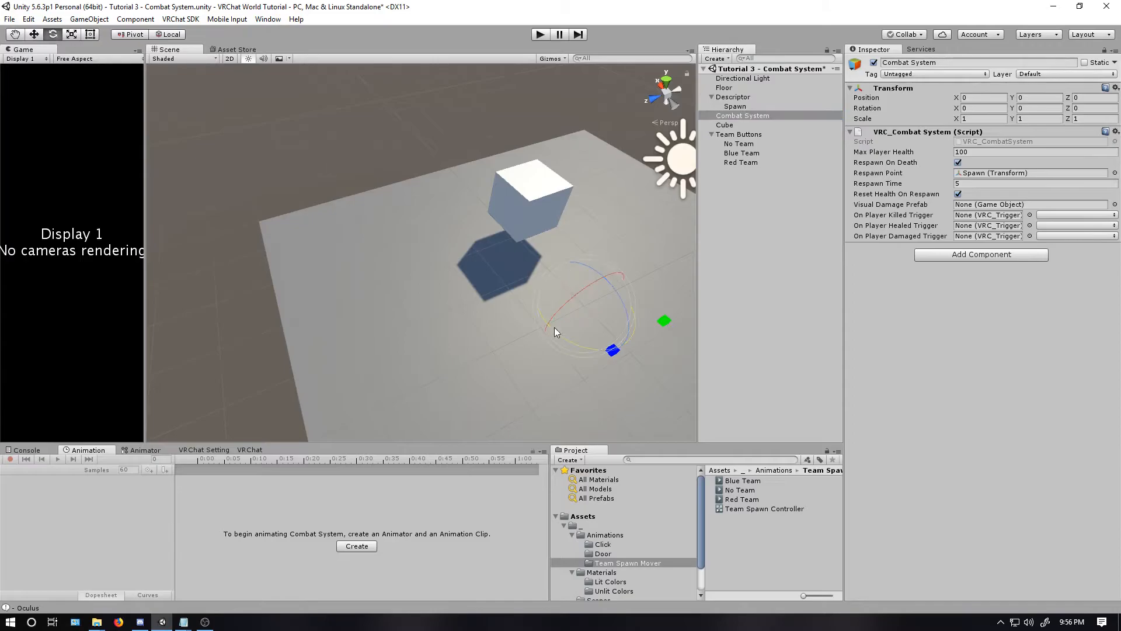
{"action": "left_click_drag", "start_coordinate": [576, 335], "coordinate": [509, 271]}
{"action": "key", "text": "ctrl+z"}
{"action": "key", "text": "ctrl+z"}
{"action": "left_click", "coordinate": [740, 248]}
{"action": "left_click", "coordinate": [35, 34]}
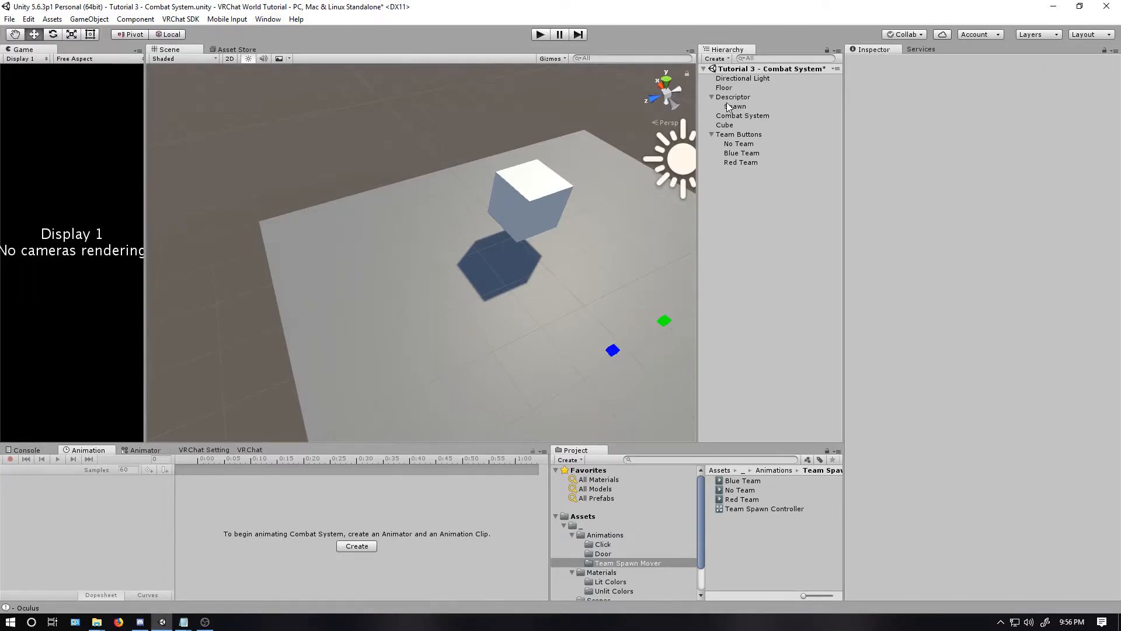
Set the Spawn point's Y rotation to 90
{"action": "left_click", "coordinate": [734, 106]}
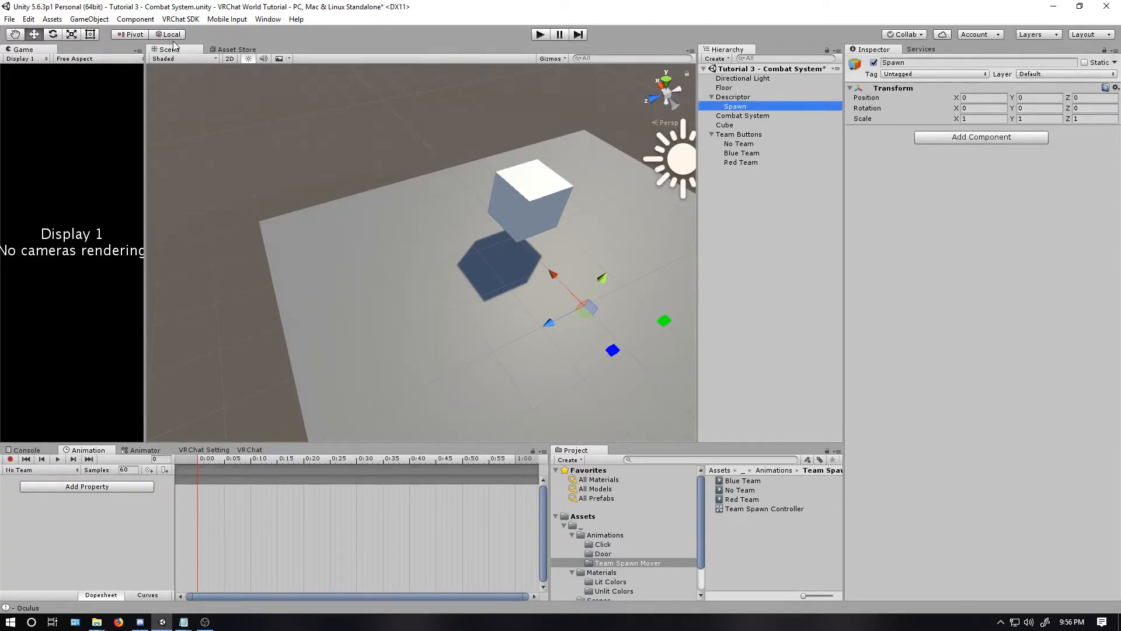
{"action": "left_click", "coordinate": [732, 96]}
{"action": "left_click", "coordinate": [1038, 108]}
{"action": "type", "text": "90"}
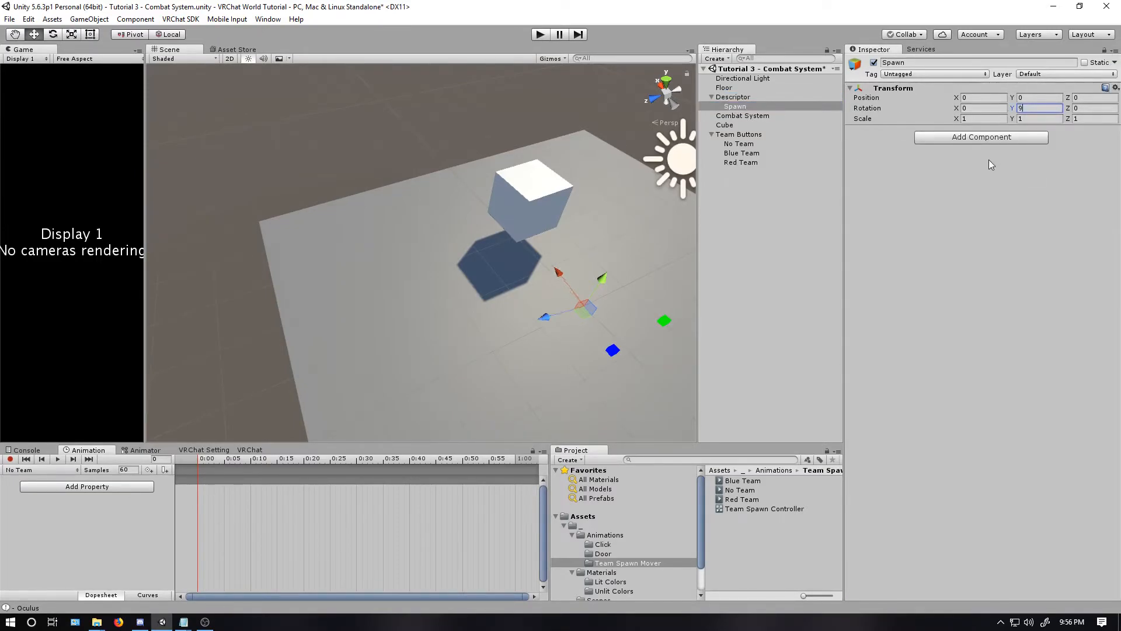
{"action": "left_click", "coordinate": [986, 160]}
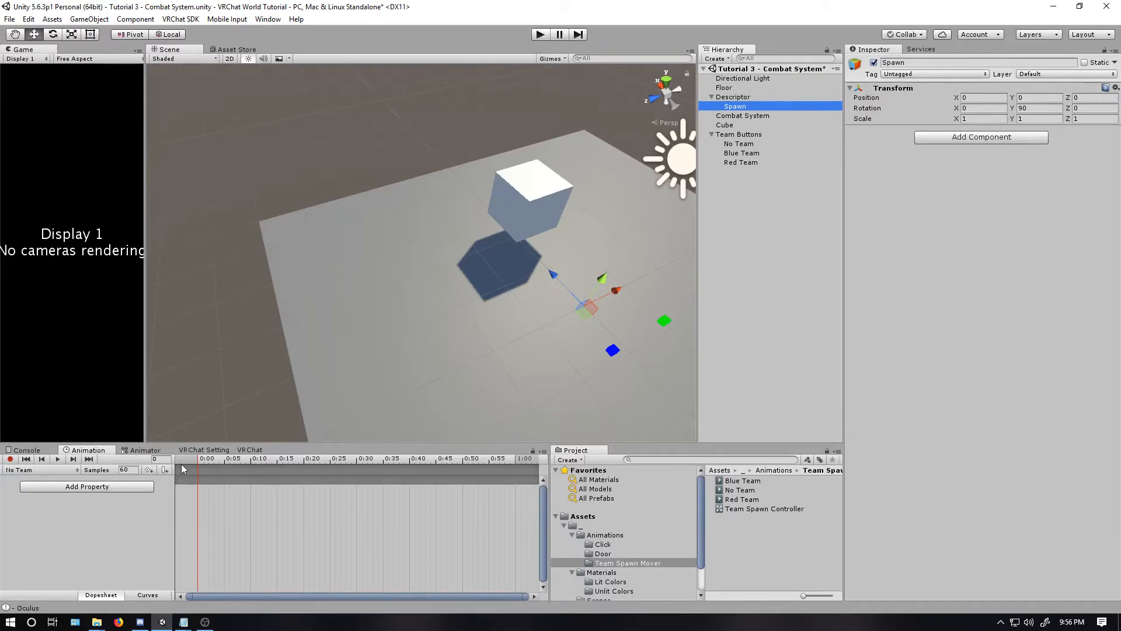
In the spawn controller's state graph, add an integer parameter named Team
{"action": "left_click", "coordinate": [146, 450]}
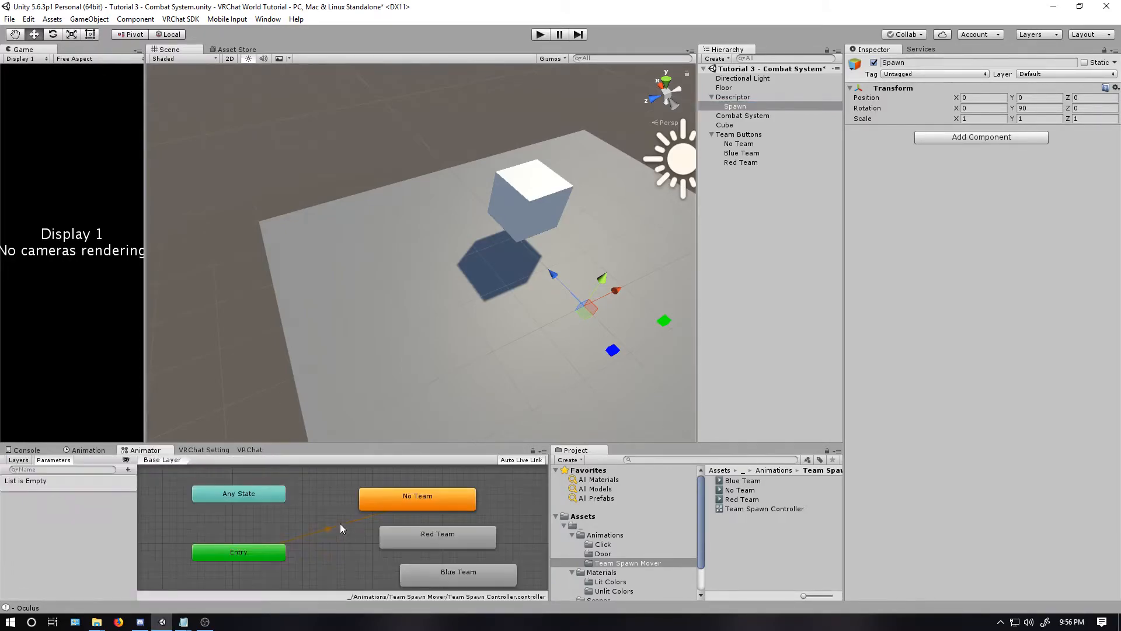
{"action": "mouse_move", "coordinate": [451, 503]}
{"action": "left_mouse_down"}
{"action": "mouse_move", "coordinate": [410, 503]}
{"action": "mouse_move", "coordinate": [328, 537]}
{"action": "left_mouse_up"}
{"action": "left_click", "coordinate": [413, 491]}
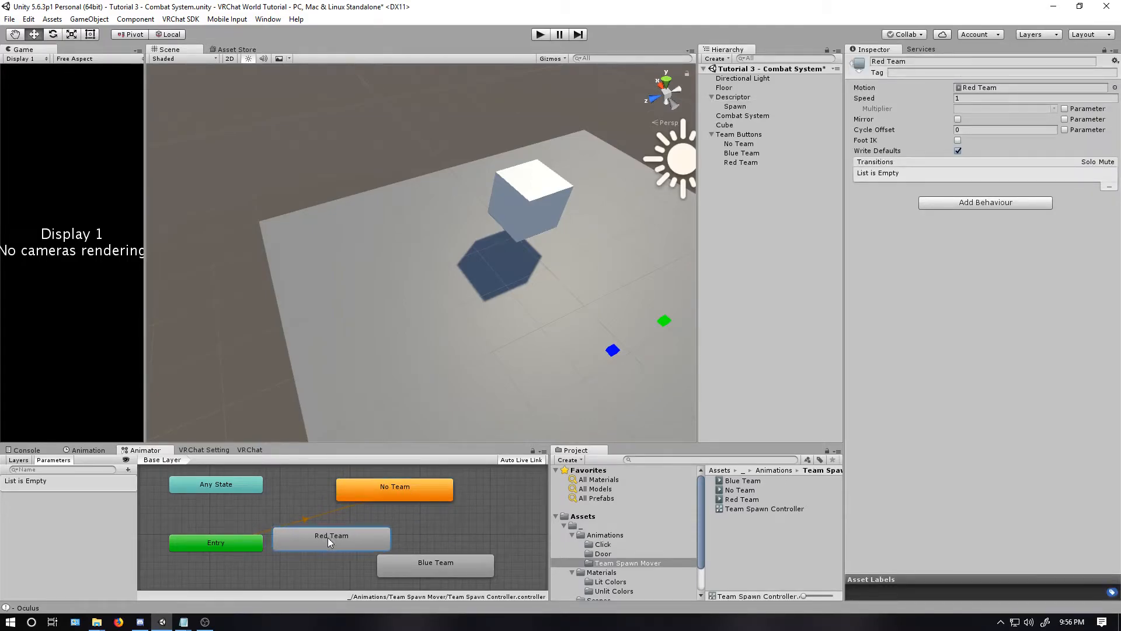
{"action": "left_click_drag", "start_coordinate": [413, 560], "coordinate": [458, 538]}
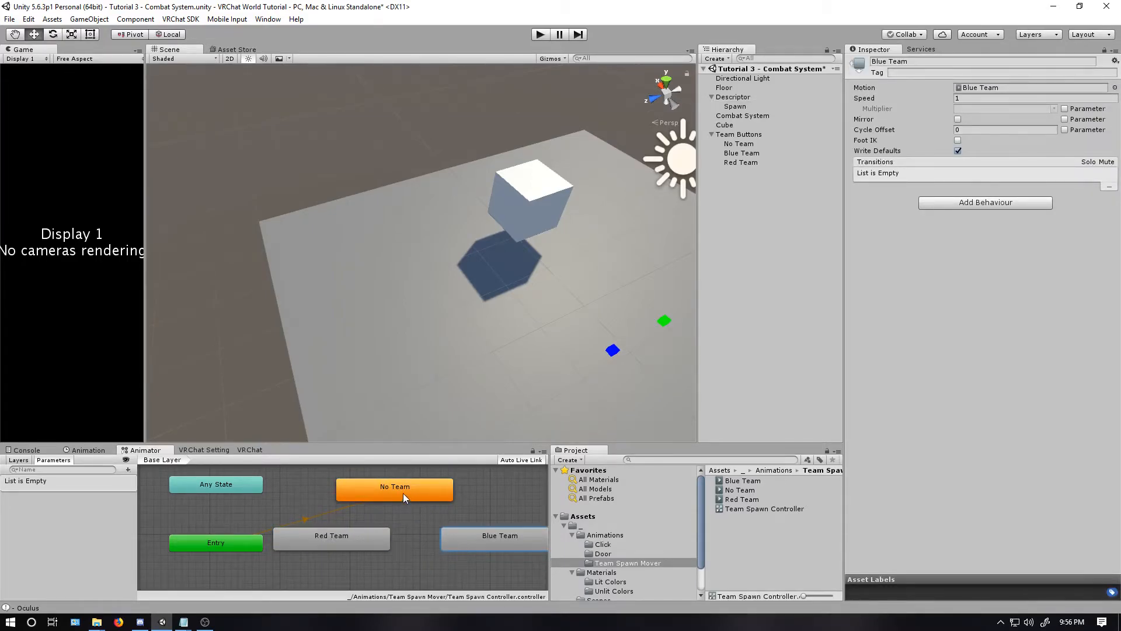
{"action": "left_click", "coordinate": [128, 471]}
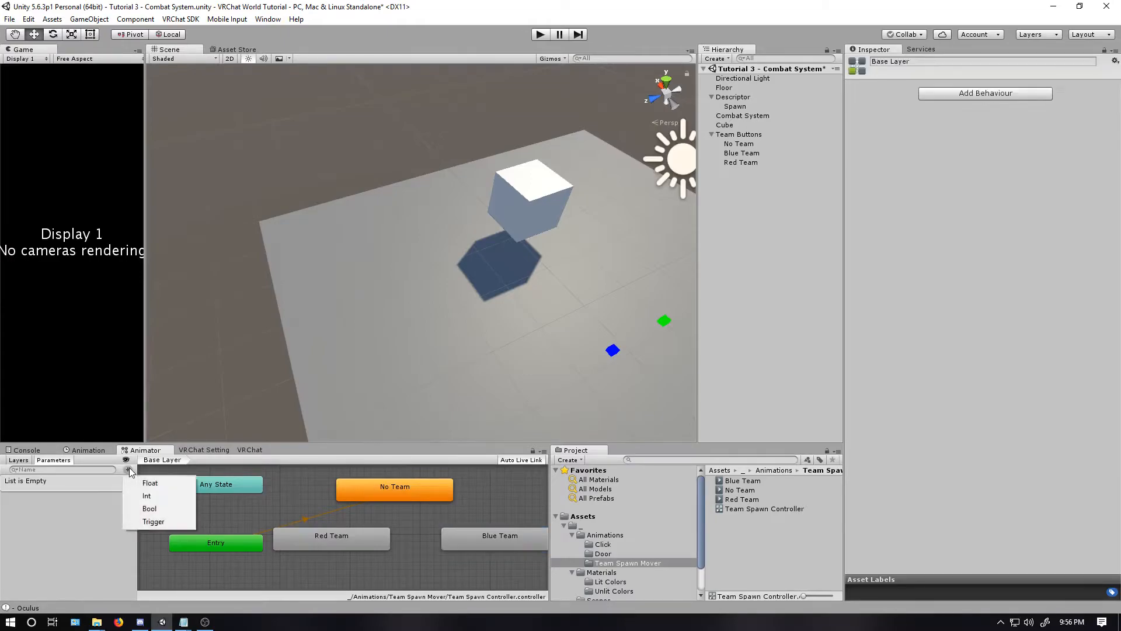
{"action": "left_click", "coordinate": [149, 496]}
{"action": "type", "text": "eam"}
{"action": "key", "text": "Return"}
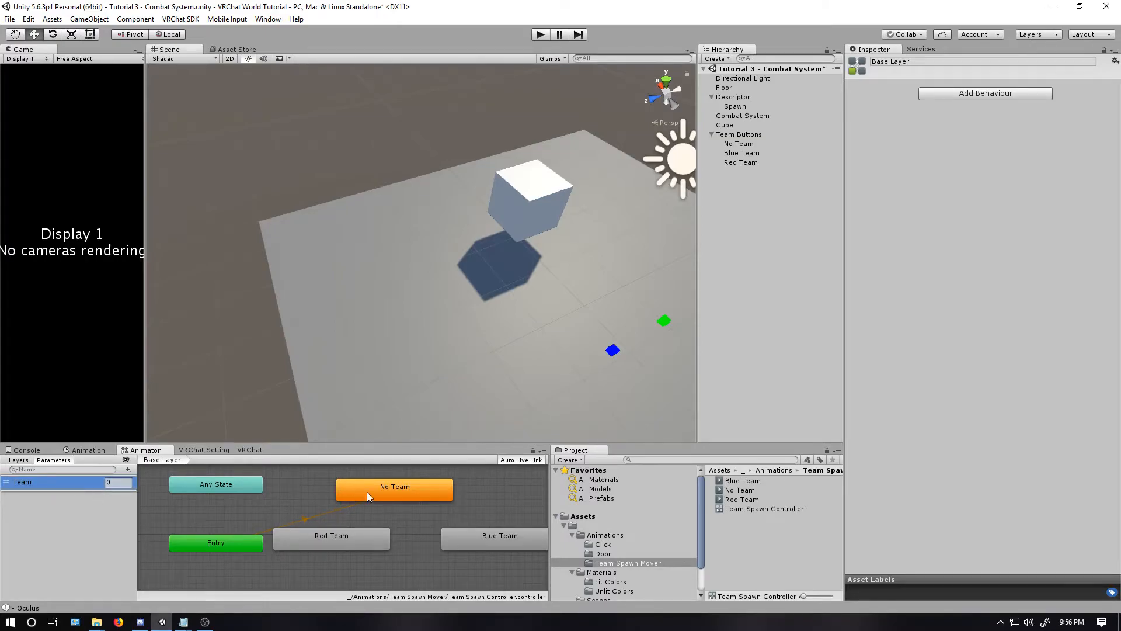
Stack the No Team, Red Team and Blue Team states in a column
{"action": "left_click_drag", "start_coordinate": [367, 492], "coordinate": [332, 485]}
{"action": "left_click_drag", "start_coordinate": [319, 541], "coordinate": [348, 522]}
{"action": "left_click_drag", "start_coordinate": [454, 537], "coordinate": [319, 550]}
Add an Any State to No Team transition with condition Team equals 0
{"action": "right_click", "coordinate": [229, 485]}
{"action": "left_click", "coordinate": [296, 496]}
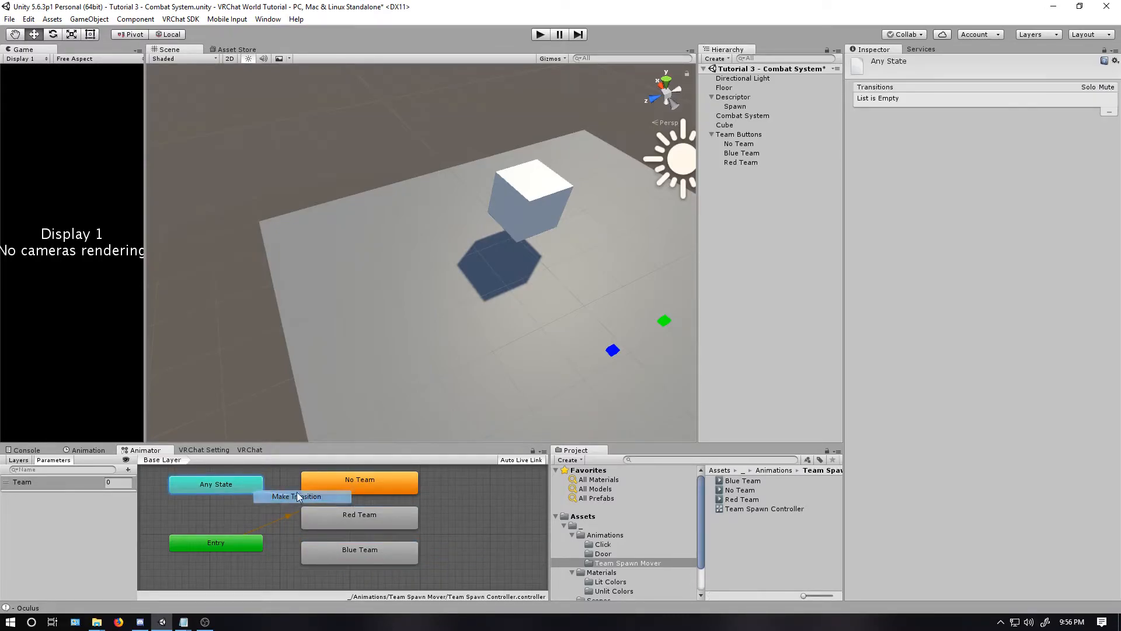
{"action": "left_click", "coordinate": [350, 481]}
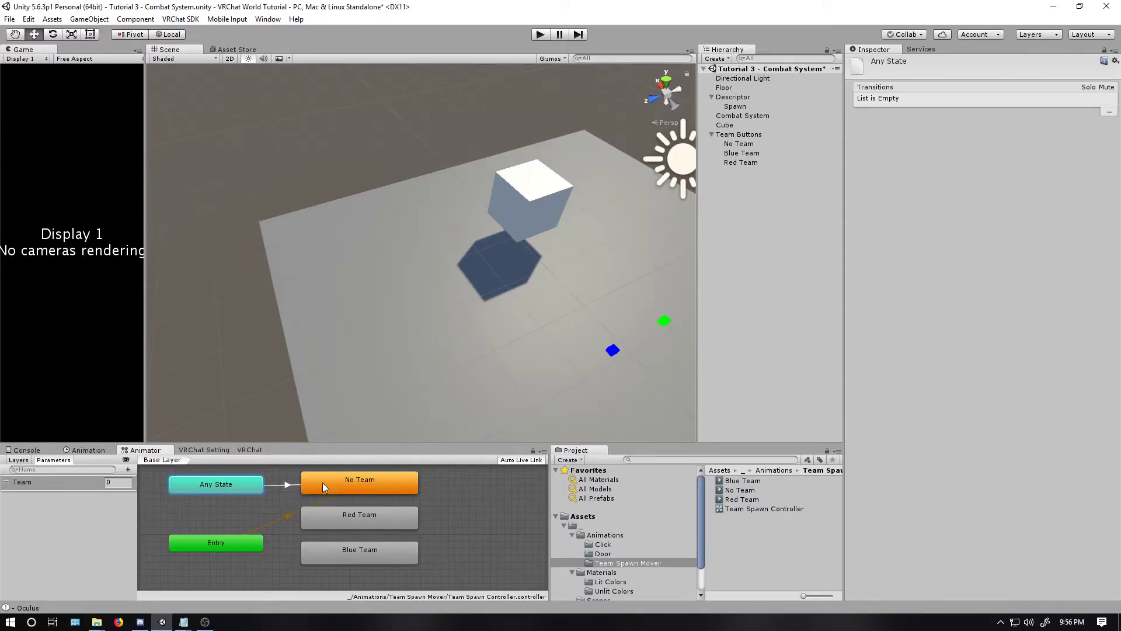
{"action": "left_click", "coordinate": [283, 484]}
{"action": "left_click", "coordinate": [1097, 316]}
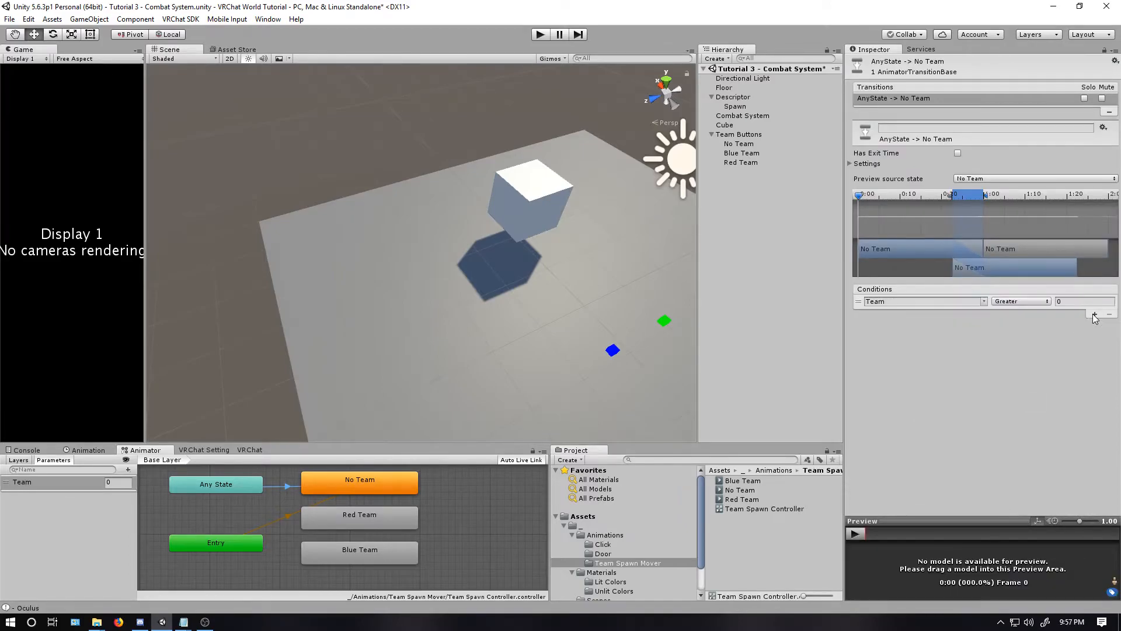
{"action": "left_click", "coordinate": [1014, 301]}
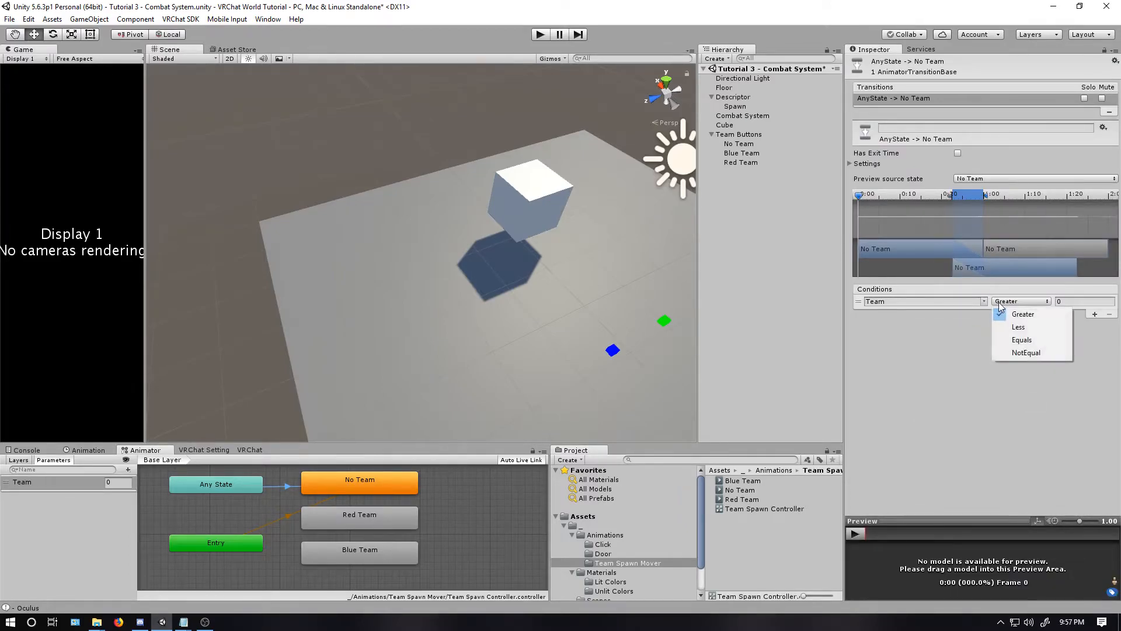
{"action": "left_click", "coordinate": [1023, 341]}
Add an Any State to Red Team transition with condition Team equals 1
{"action": "right_click", "coordinate": [250, 484]}
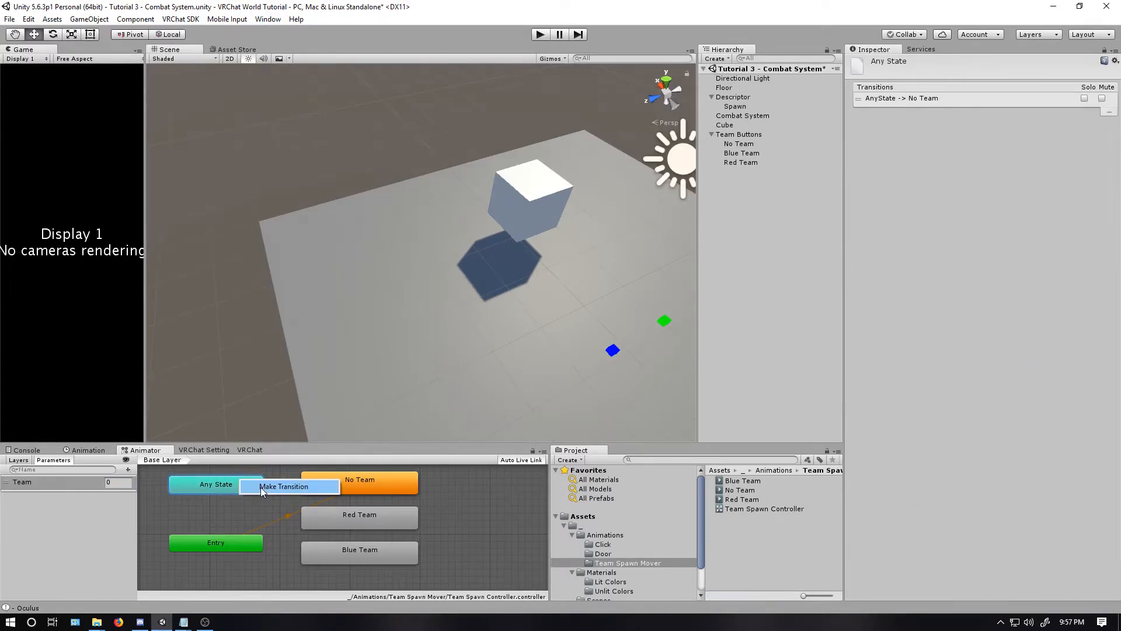
{"action": "left_click", "coordinate": [260, 487]}
{"action": "left_click", "coordinate": [319, 516]}
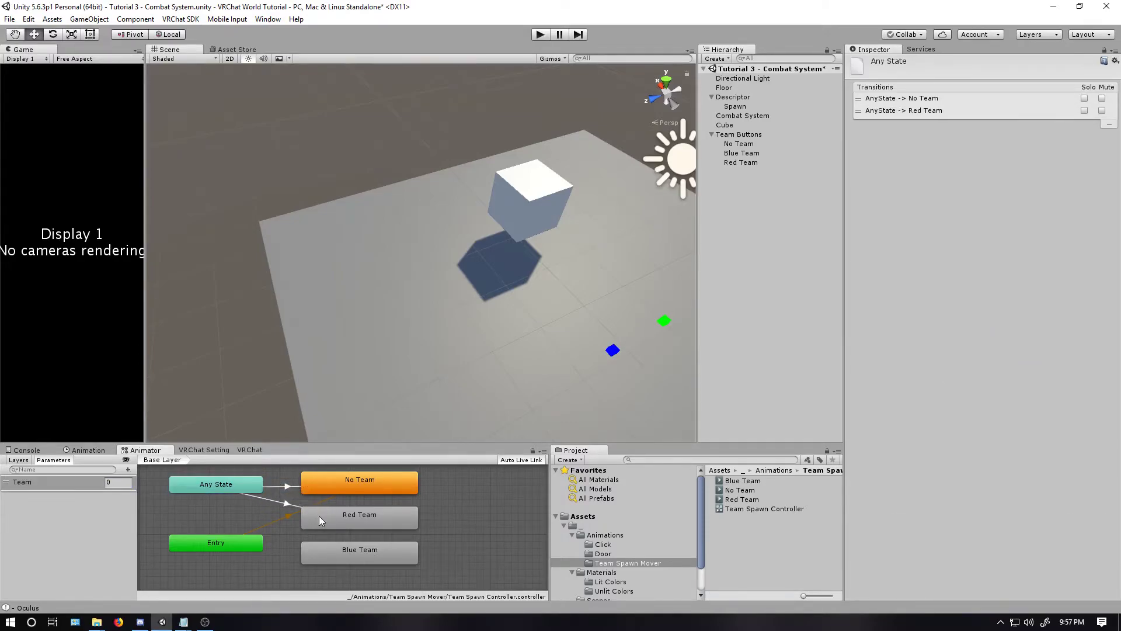
{"action": "left_click", "coordinate": [278, 507]}
{"action": "left_click", "coordinate": [1095, 314]}
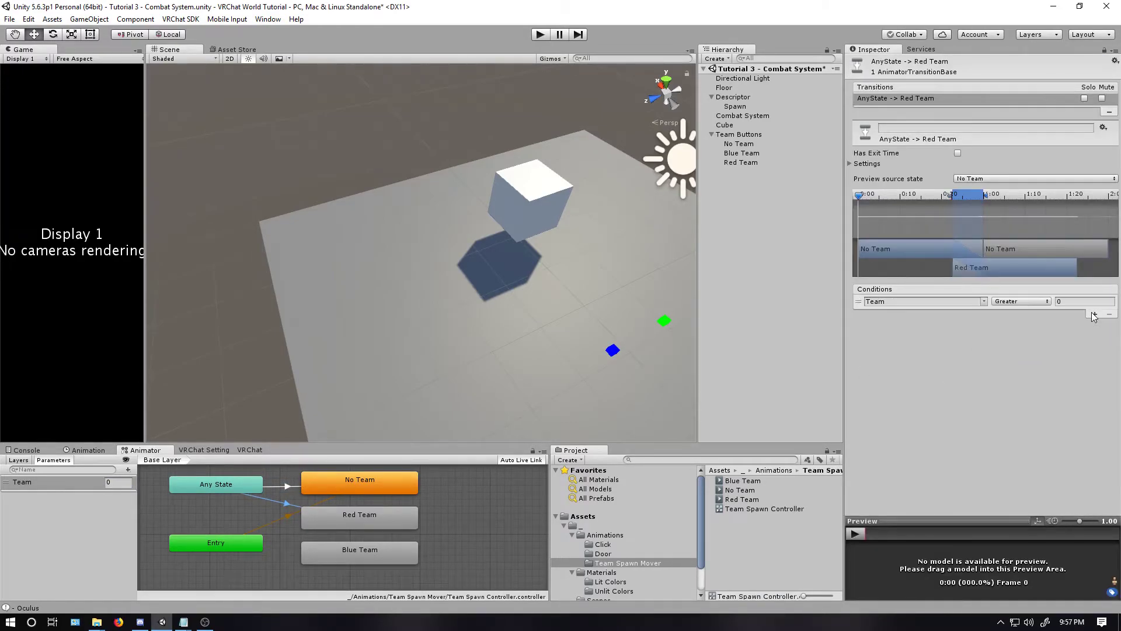
{"action": "left_click", "coordinate": [1017, 301]}
{"action": "left_click", "coordinate": [1021, 345]}
Add an Any State to Blue Team transition with condition Team equals 2
{"action": "left_click", "coordinate": [215, 484]}
{"action": "right_click", "coordinate": [216, 483]}
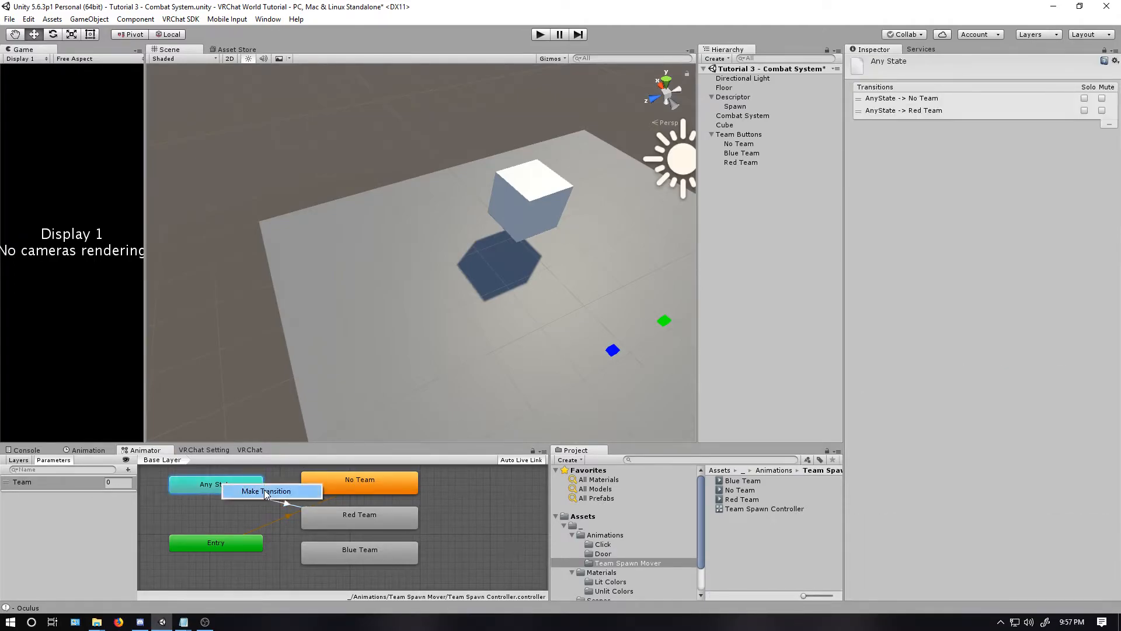
{"action": "left_click", "coordinate": [263, 493]}
{"action": "left_click", "coordinate": [333, 548]}
{"action": "left_click", "coordinate": [267, 511]}
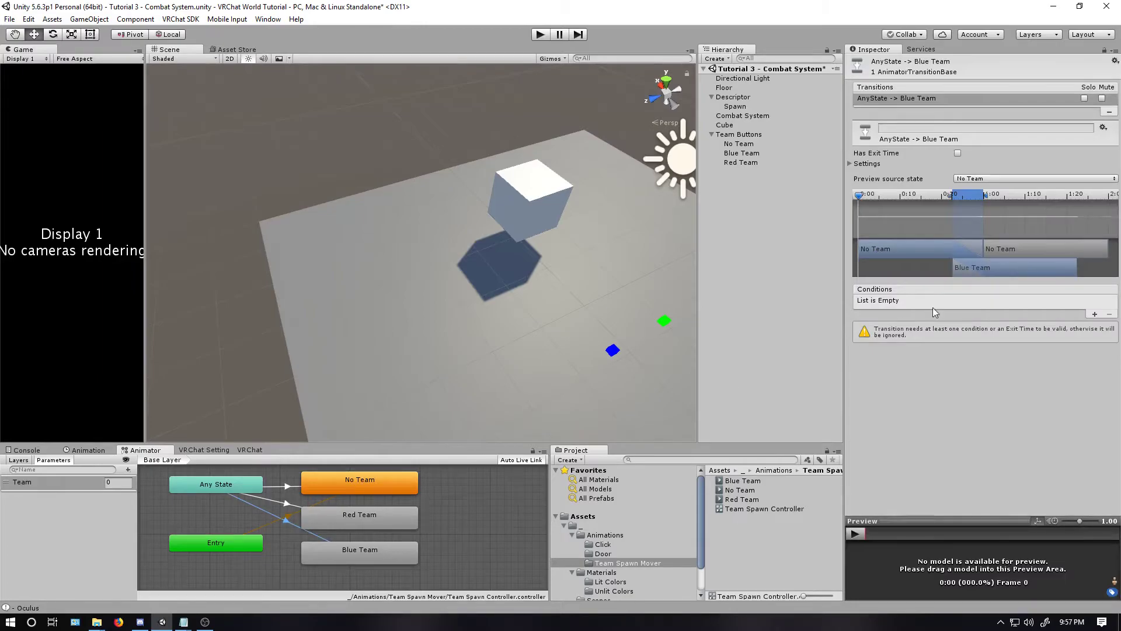
{"action": "left_click", "coordinate": [1094, 315]}
{"action": "left_click", "coordinate": [985, 302]}
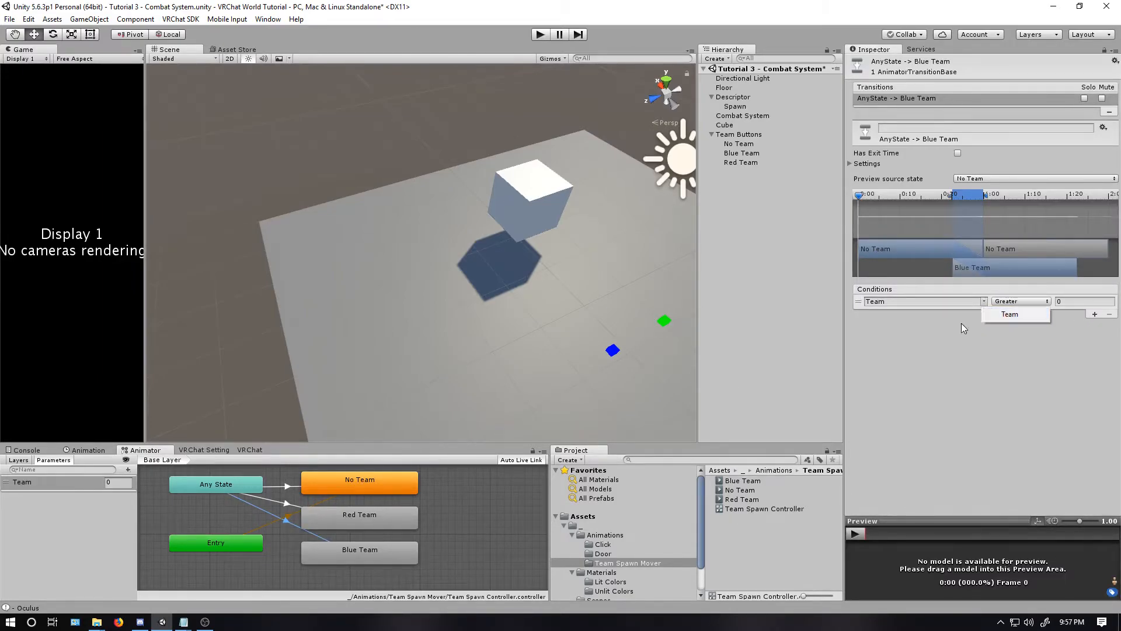
{"action": "left_click", "coordinate": [1023, 302]}
{"action": "left_click", "coordinate": [1017, 331]}
{"action": "left_click", "coordinate": [1082, 301]}
{"action": "type", "text": "2"}
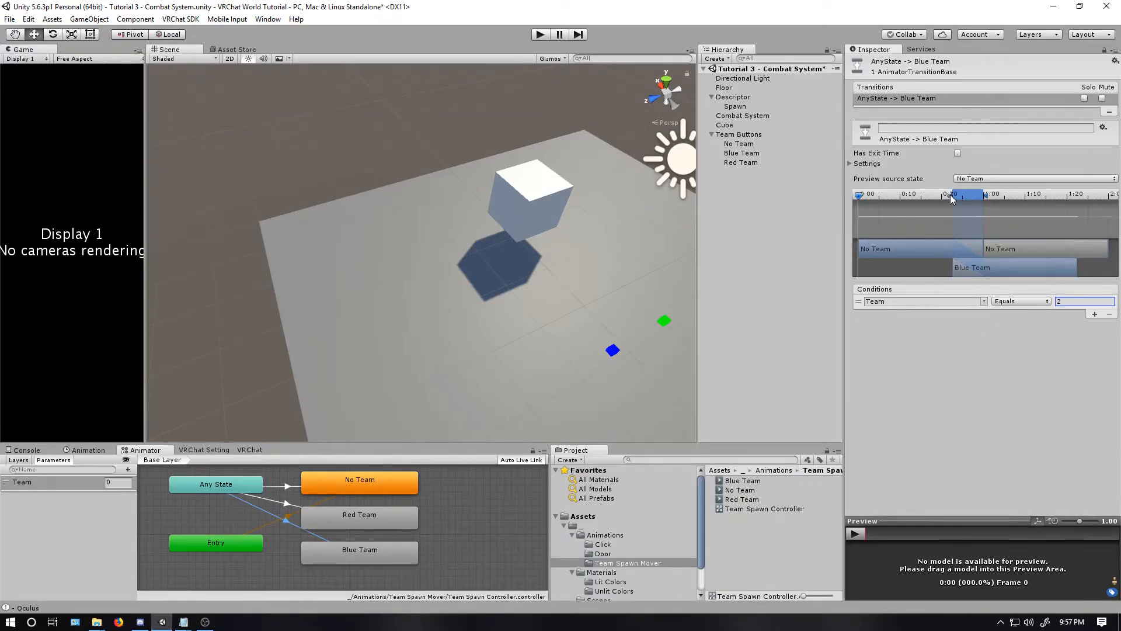
Shift the timing of all three transitions later
{"action": "left_click_drag", "start_coordinate": [948, 197], "coordinate": [983, 197]}
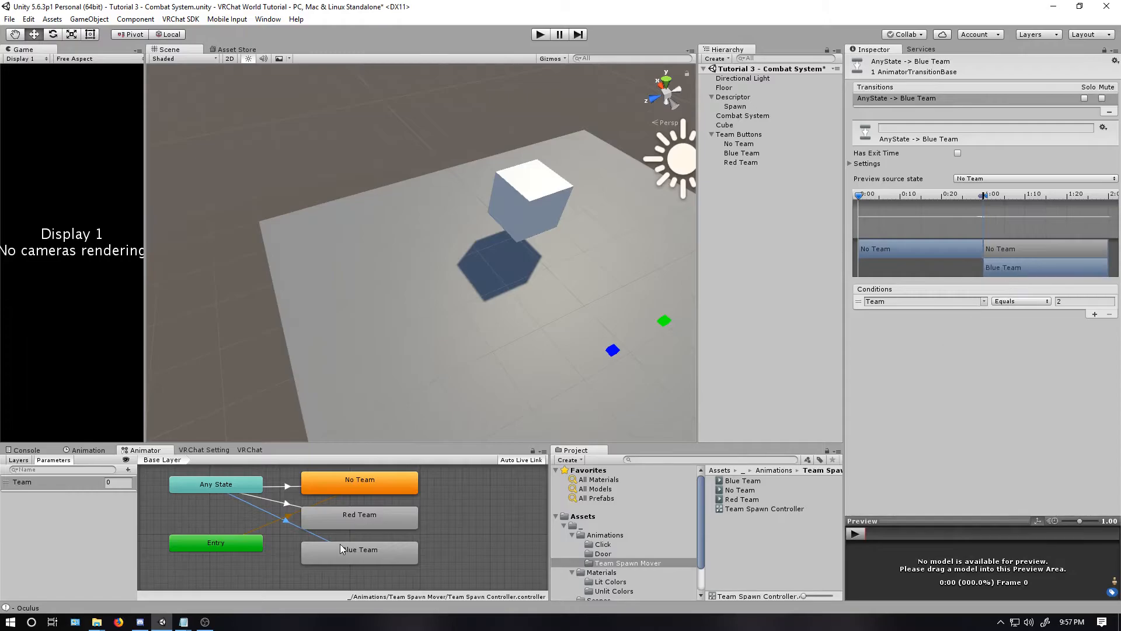
{"action": "left_click", "coordinate": [293, 510]}
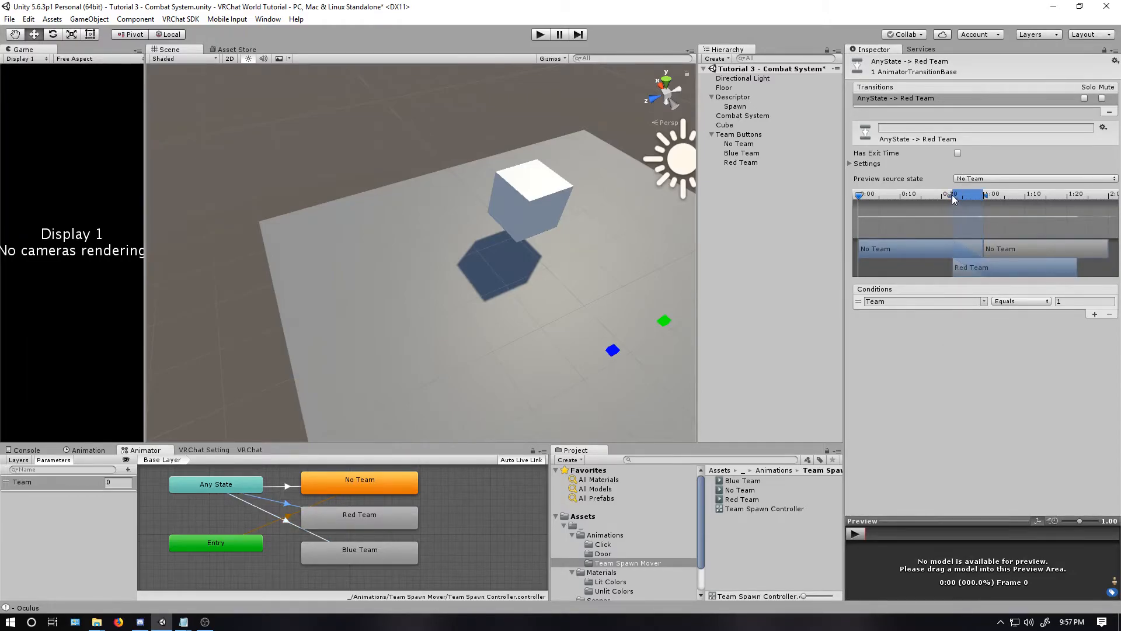
{"action": "left_click_drag", "start_coordinate": [953, 194], "coordinate": [984, 195]}
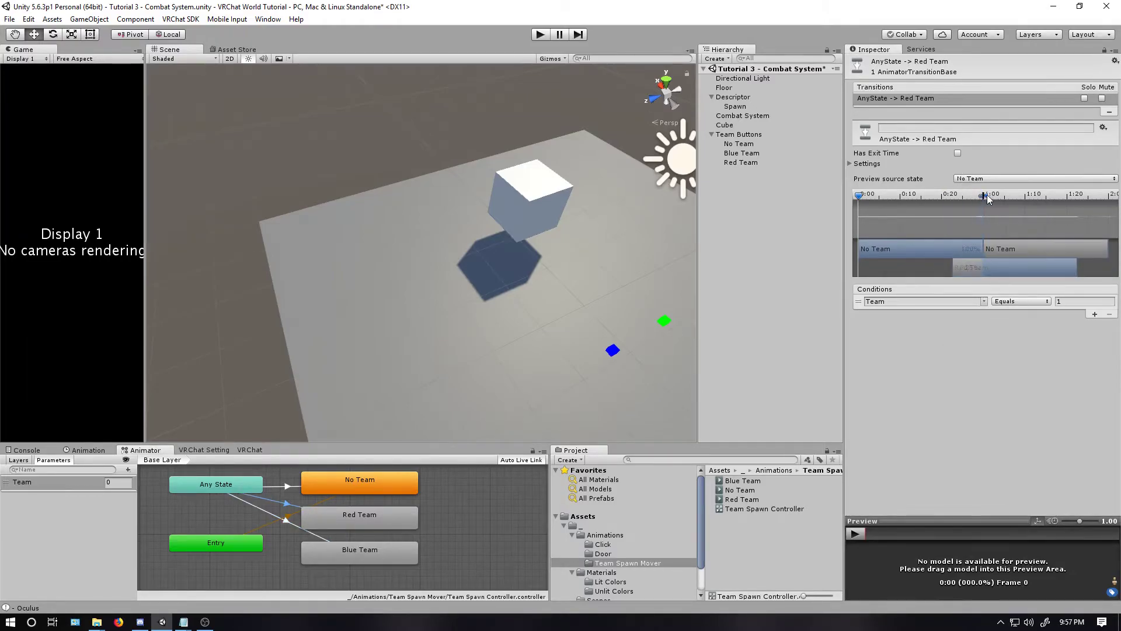
{"action": "left_click", "coordinate": [288, 486]}
{"action": "left_click_drag", "start_coordinate": [999, 268], "coordinate": [1028, 266]}
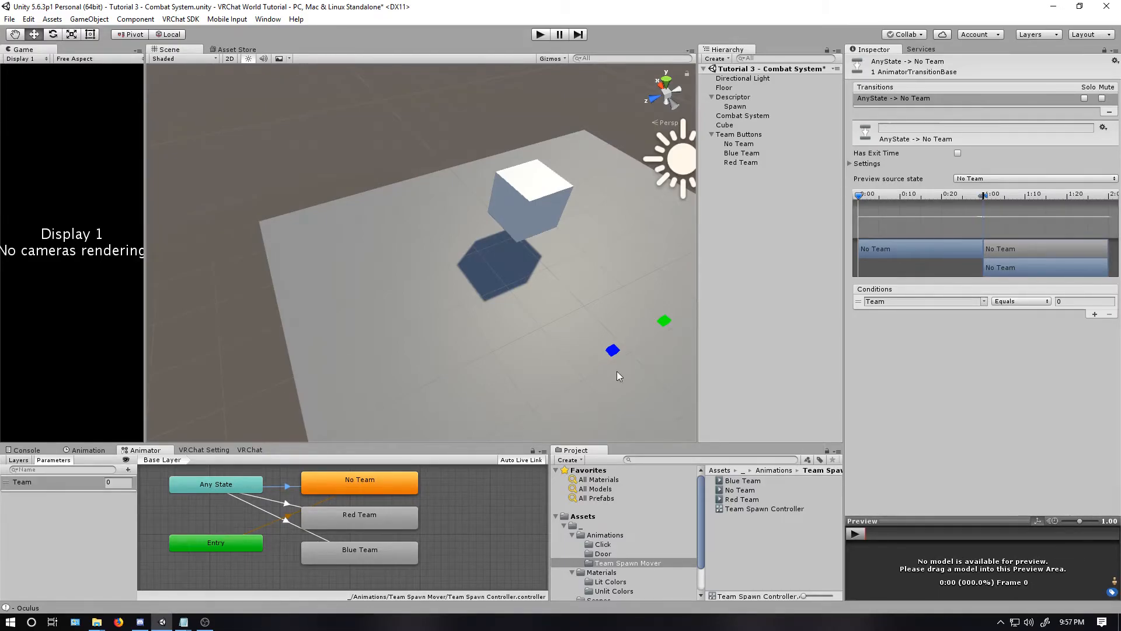
Add an AnimationInt action to the Blue Team button's trigger
{"action": "middle_click_drag", "start_coordinate": [618, 376], "coordinate": [401, 400]}
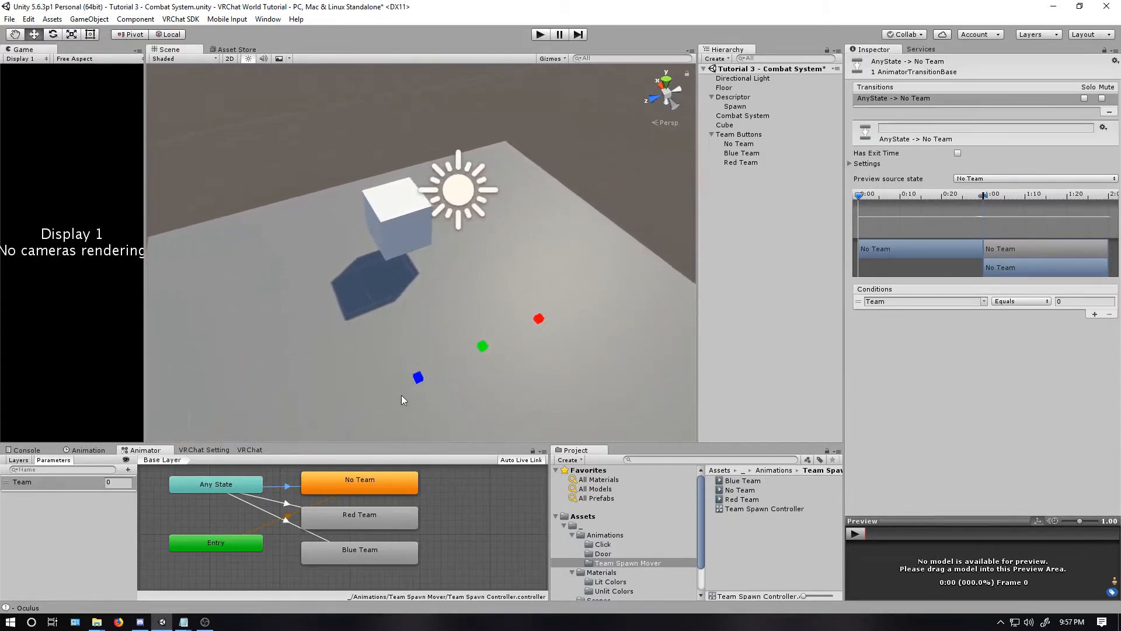
{"action": "left_click", "coordinate": [419, 378]}
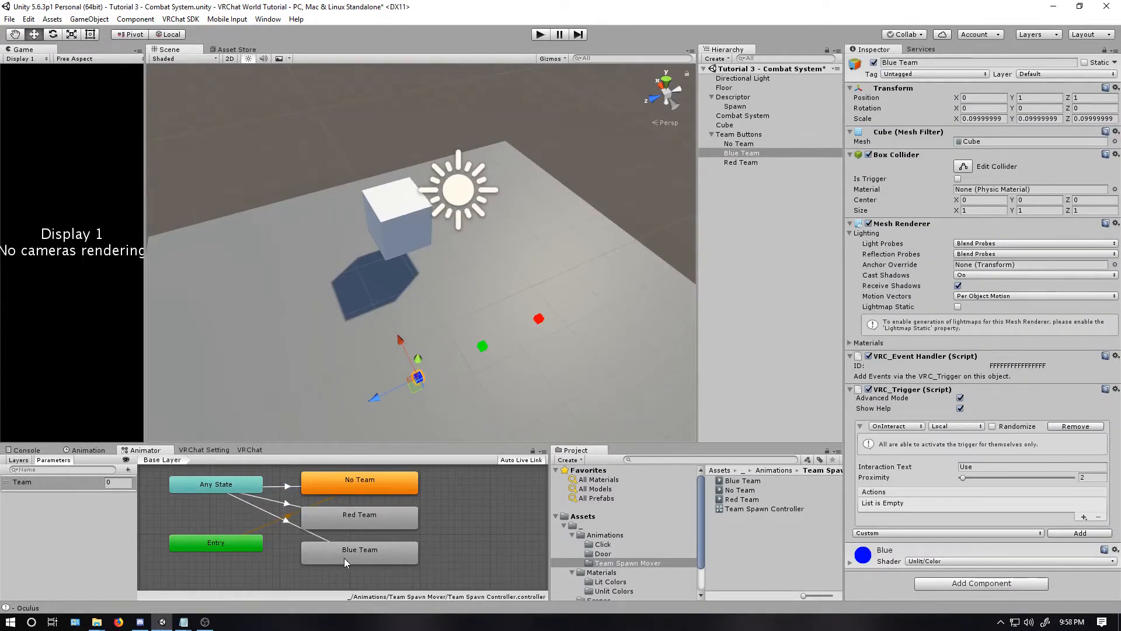
{"action": "left_click", "coordinate": [1084, 518]}
{"action": "mouse_move", "coordinate": [1052, 526]}
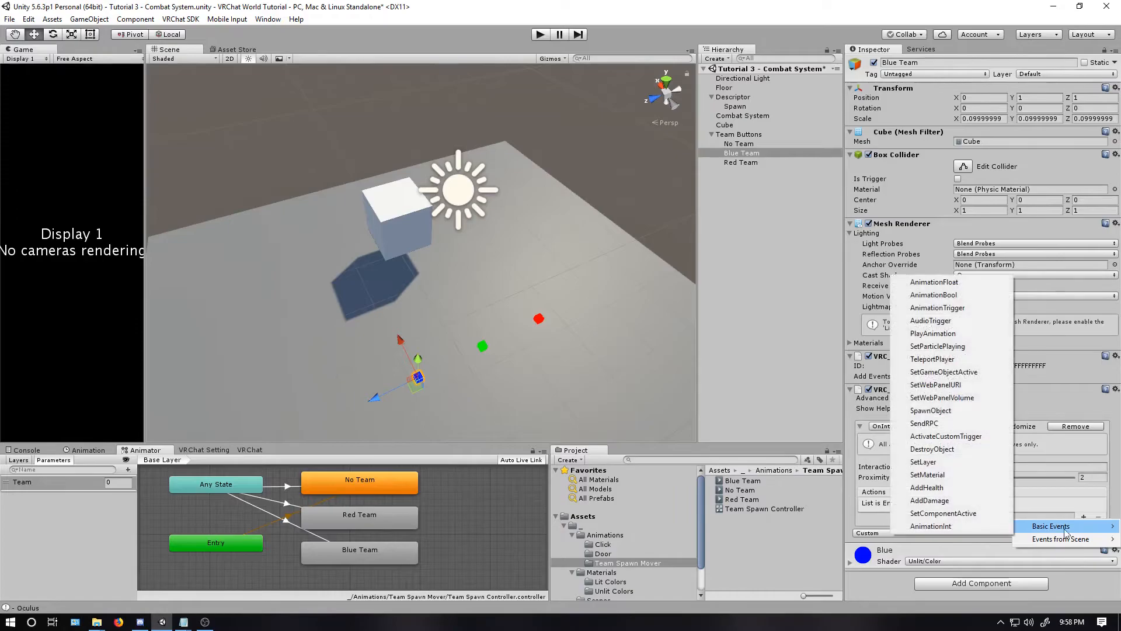
{"action": "left_click", "coordinate": [950, 532]}
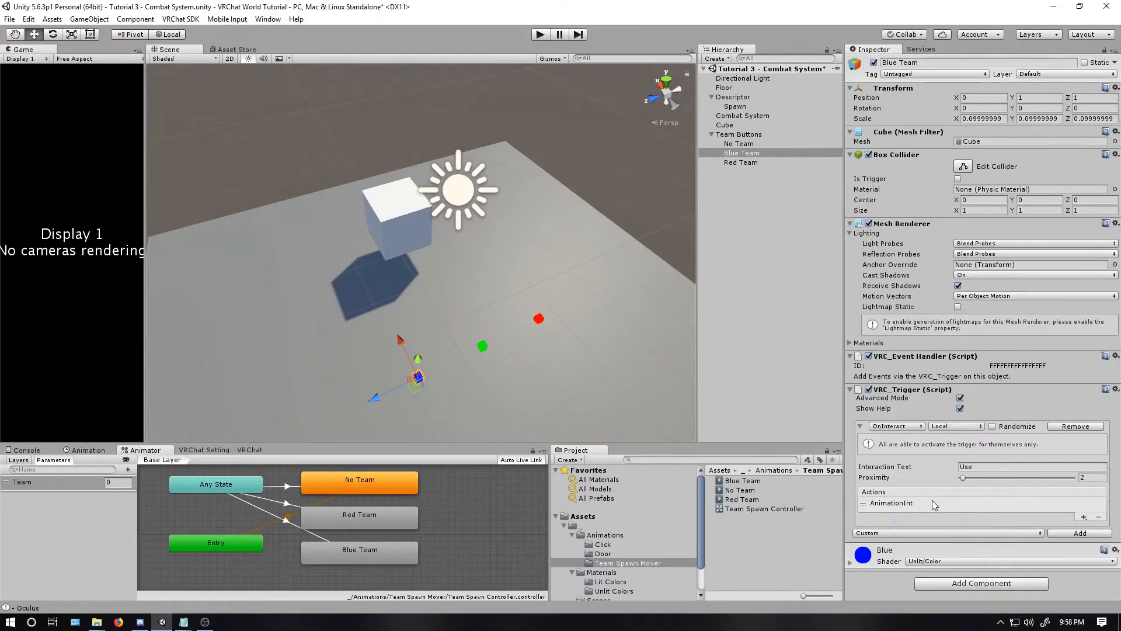
Set the action's variable to Team, value 2, with the Descriptor as receiver
{"action": "left_click", "coordinate": [985, 566]}
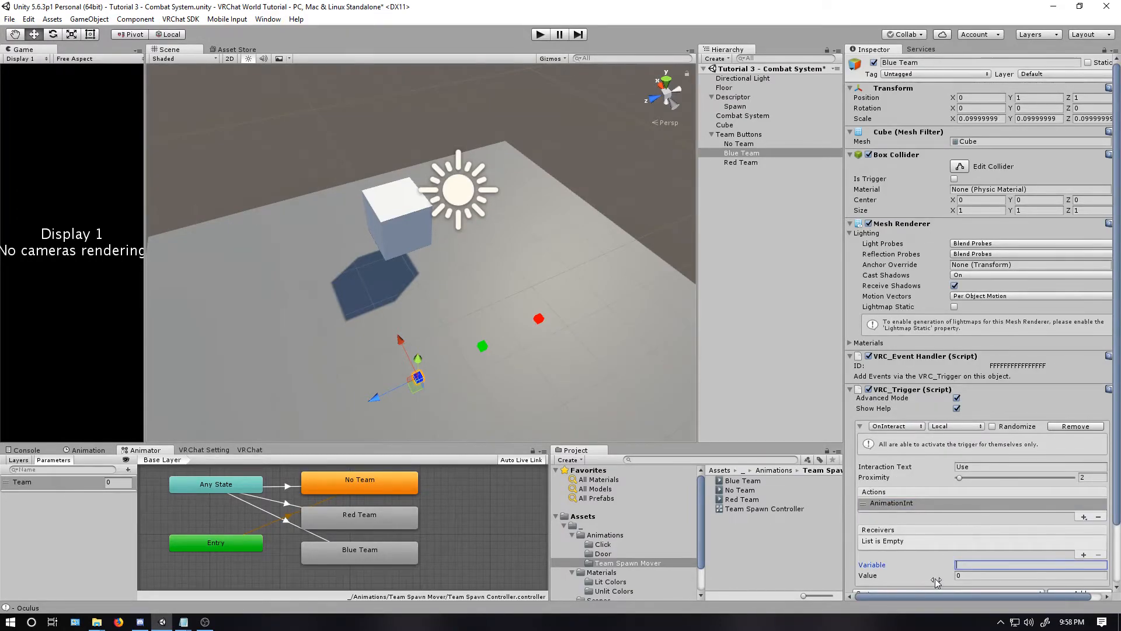
{"action": "type", "text": "Team"}
{"action": "key", "text": "Tab"}
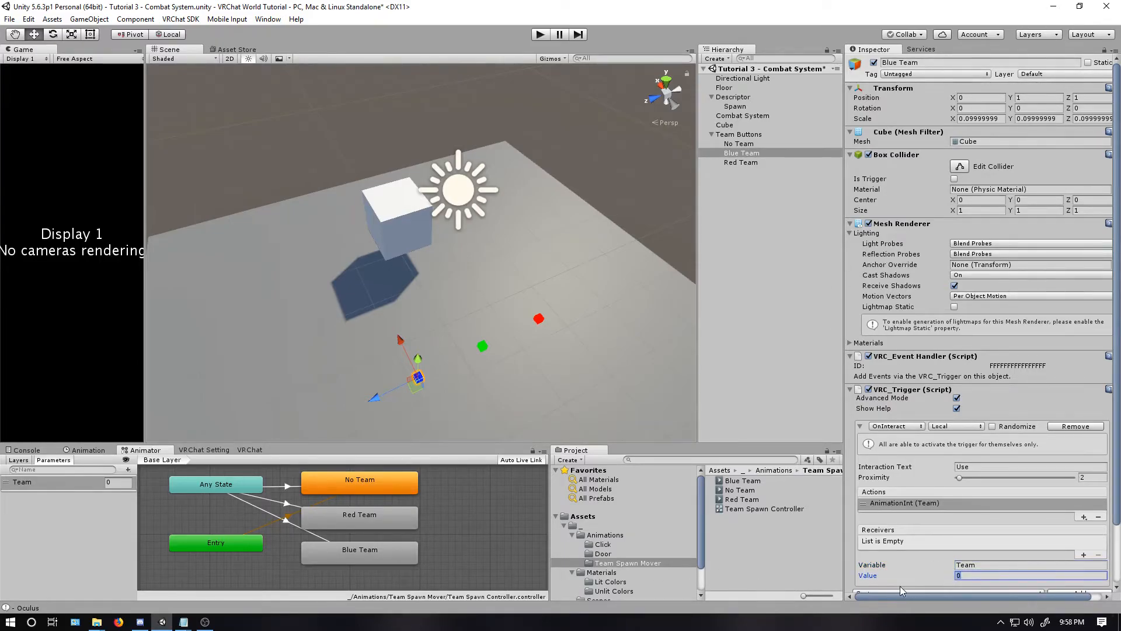
{"action": "type", "text": "2"}
{"action": "left_click", "coordinate": [1084, 554]}
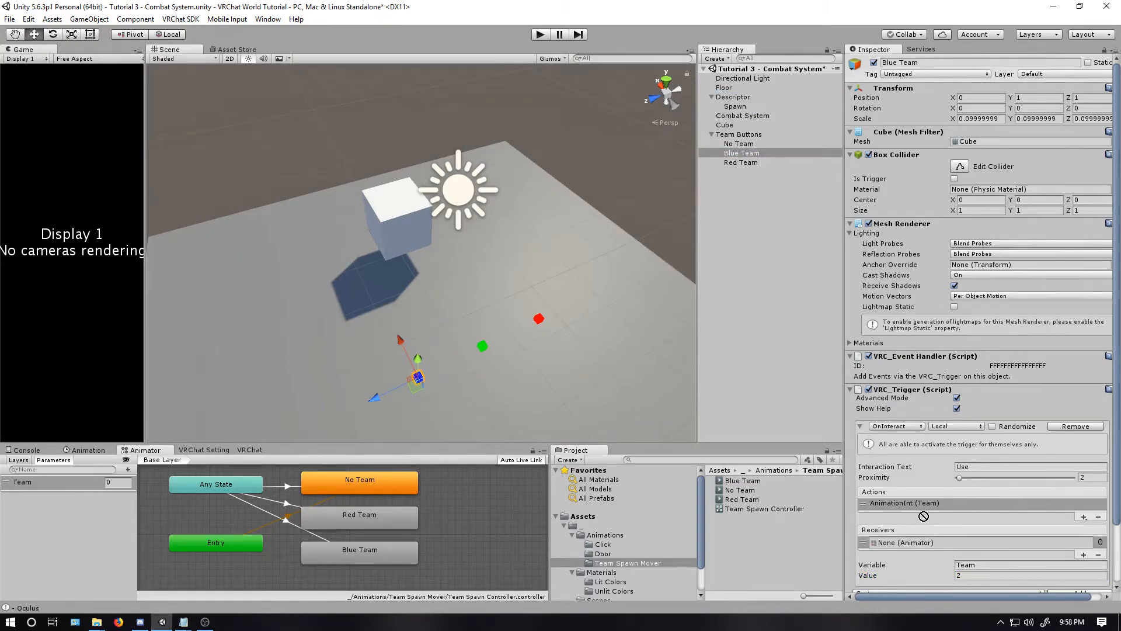
{"action": "left_click_drag", "start_coordinate": [923, 515], "coordinate": [916, 542]}
{"action": "scroll", "coordinate": [909, 526], "scroll_direction": "down", "scroll_amount": 1}
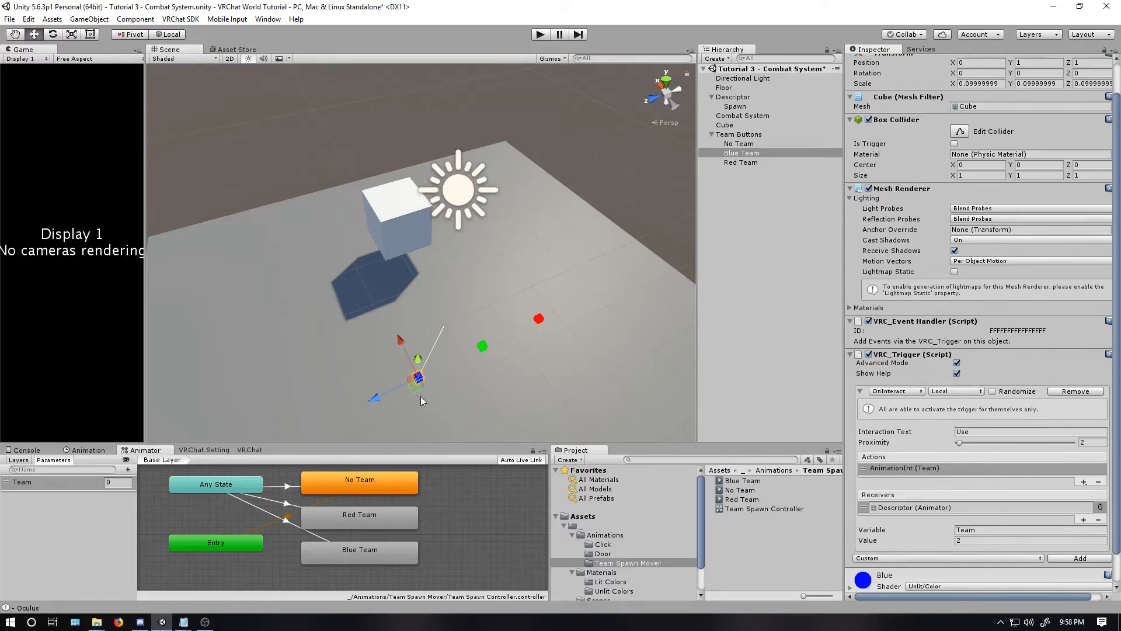
Add an AnimationInt action on variable Team, value 0, to No Team's trigger with a Descriptor receiver slot
{"action": "left_click", "coordinate": [745, 145]}
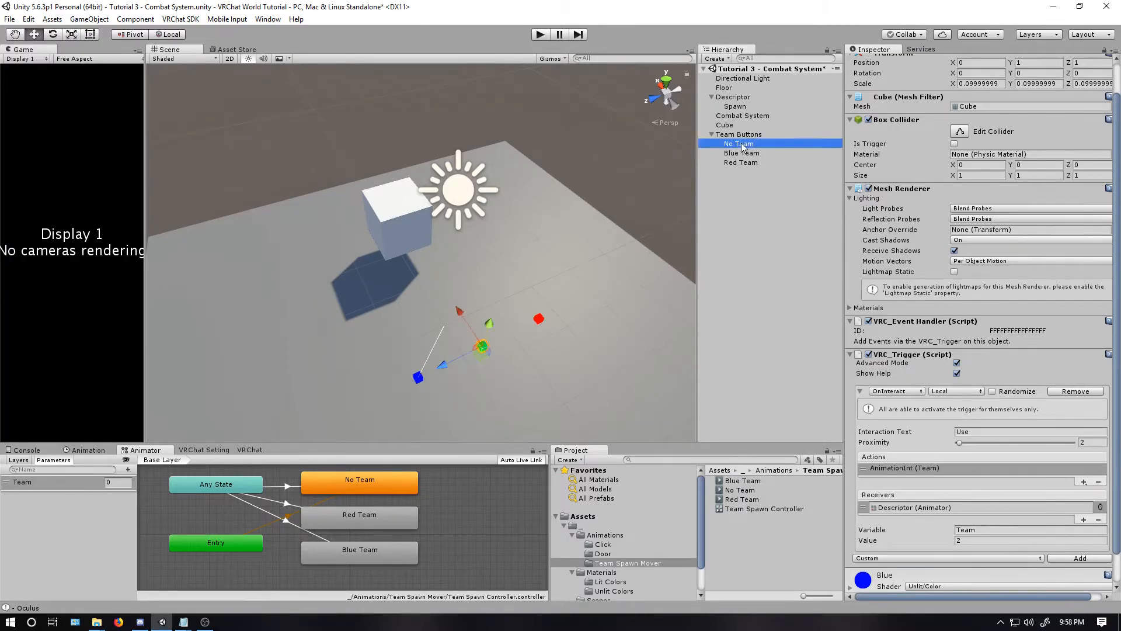
{"action": "left_click", "coordinate": [1086, 520]}
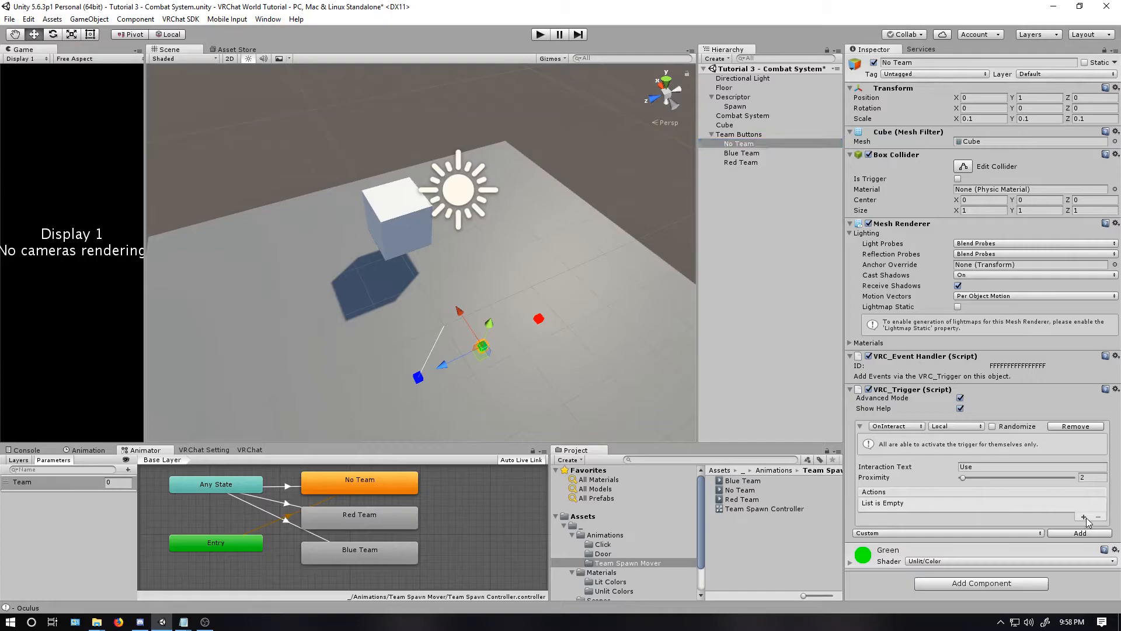
{"action": "left_click", "coordinate": [1086, 519]}
{"action": "left_click", "coordinate": [929, 501]}
{"action": "left_click", "coordinate": [903, 502]}
{"action": "left_click", "coordinate": [1009, 565]}
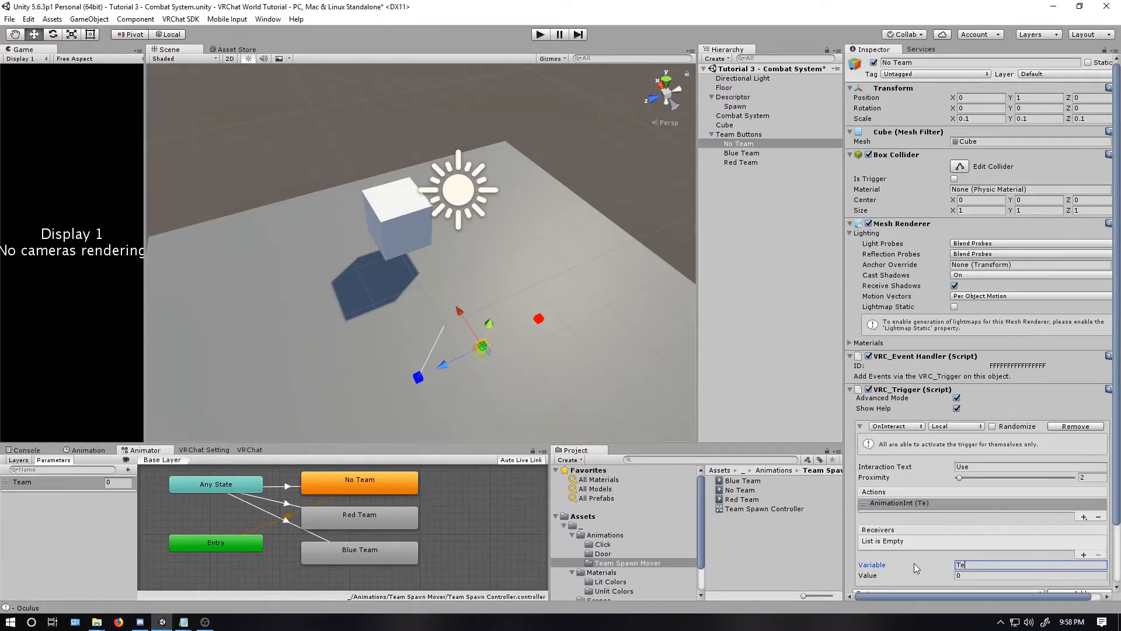
{"action": "type", "text": "Team"}
{"action": "left_click", "coordinate": [1084, 558]}
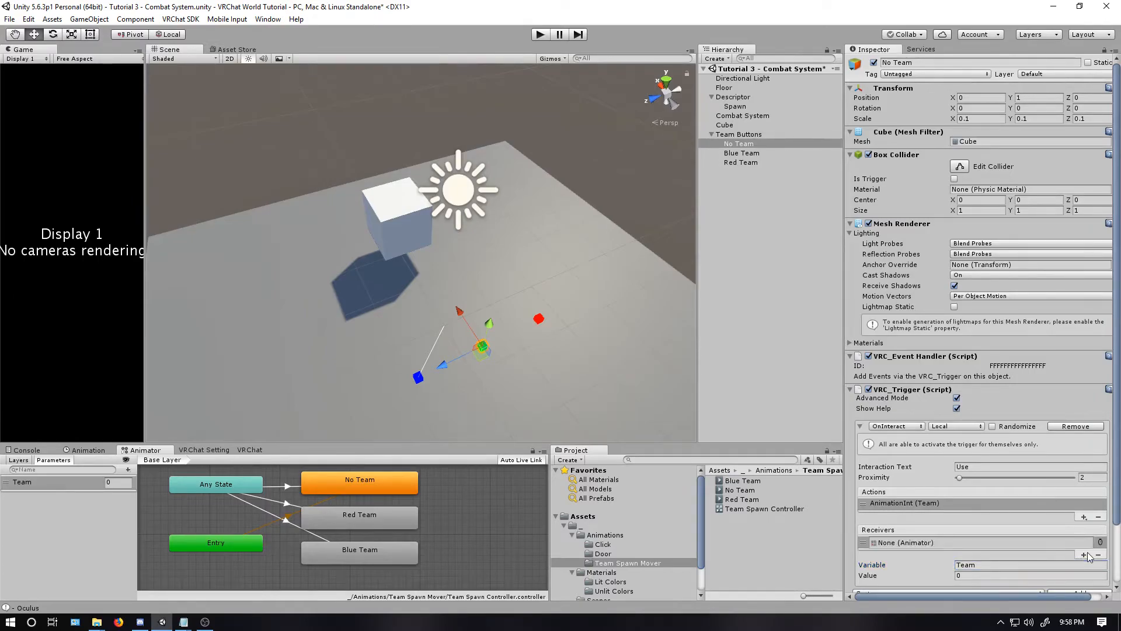
{"action": "left_click_drag", "start_coordinate": [749, 102], "coordinate": [944, 549]}
Add an AnimationInt action to Red Team setting Team to 1 on the Descriptor animator
{"action": "left_click", "coordinate": [741, 162]}
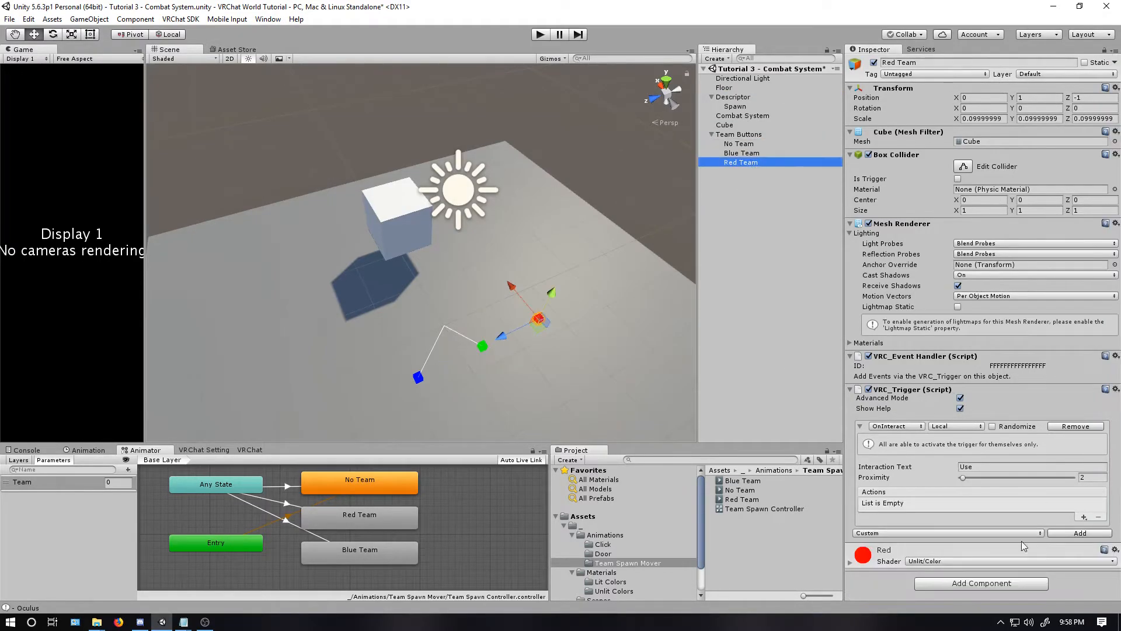
{"action": "left_click", "coordinate": [1080, 519]}
{"action": "mouse_move", "coordinate": [1052, 523]}
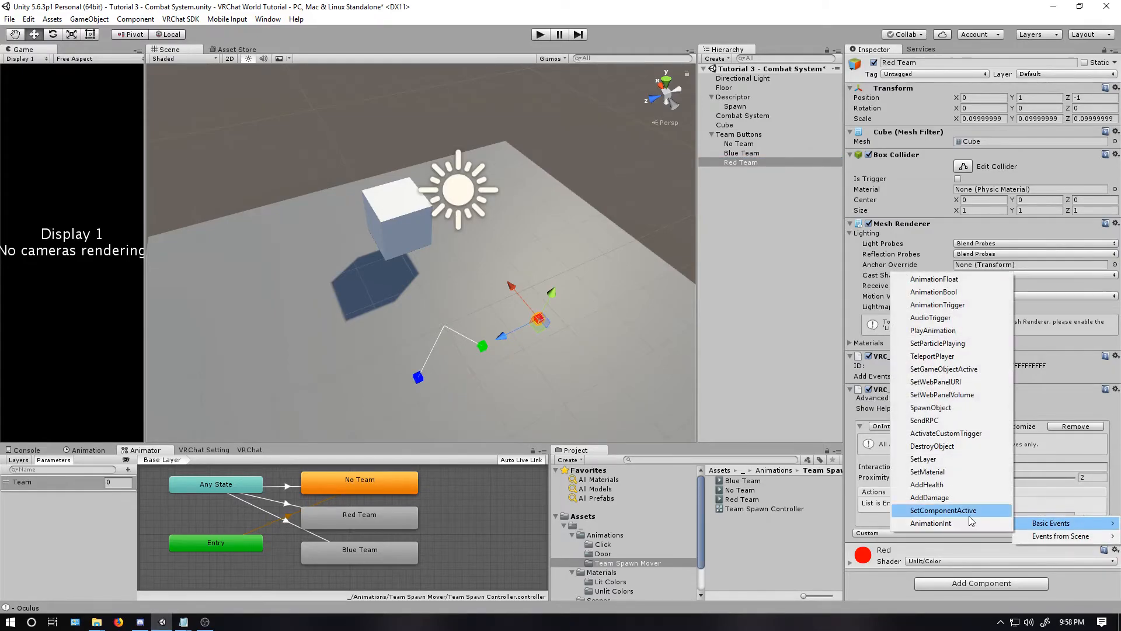
{"action": "left_click", "coordinate": [971, 522]}
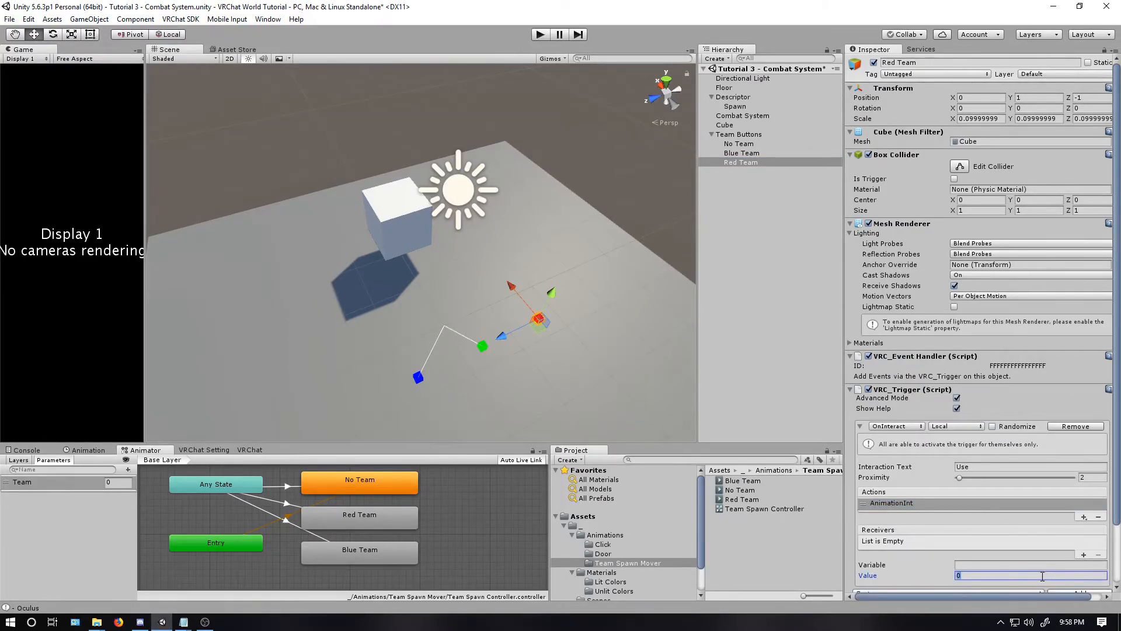
{"action": "left_click", "coordinate": [1016, 564]}
{"action": "type", "text": "Team"}
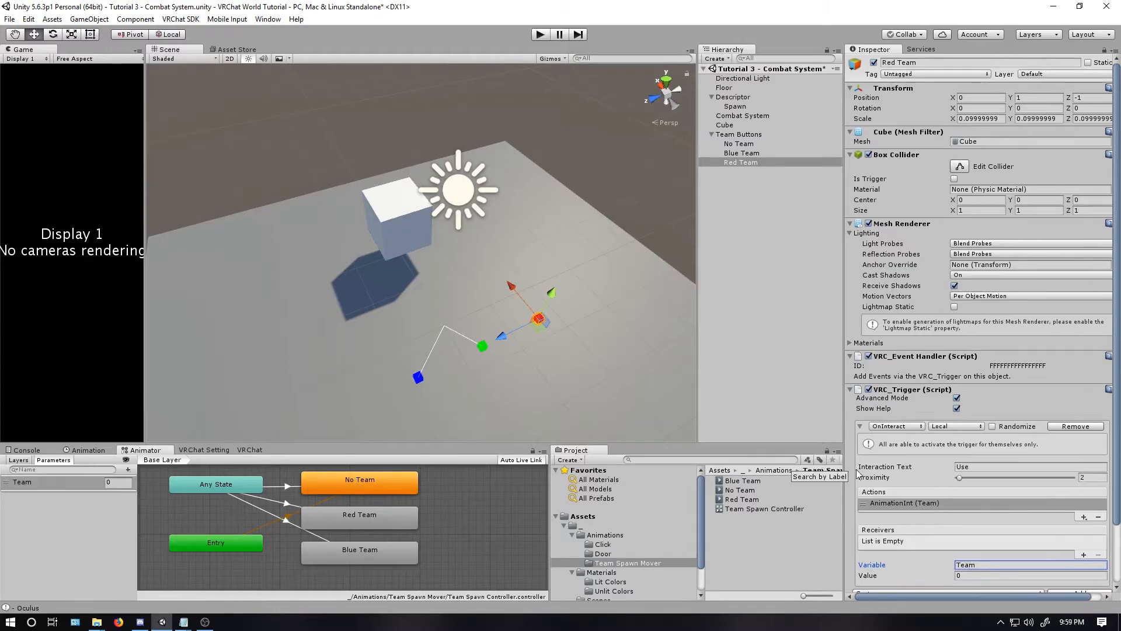
{"action": "key", "text": "Tab"}
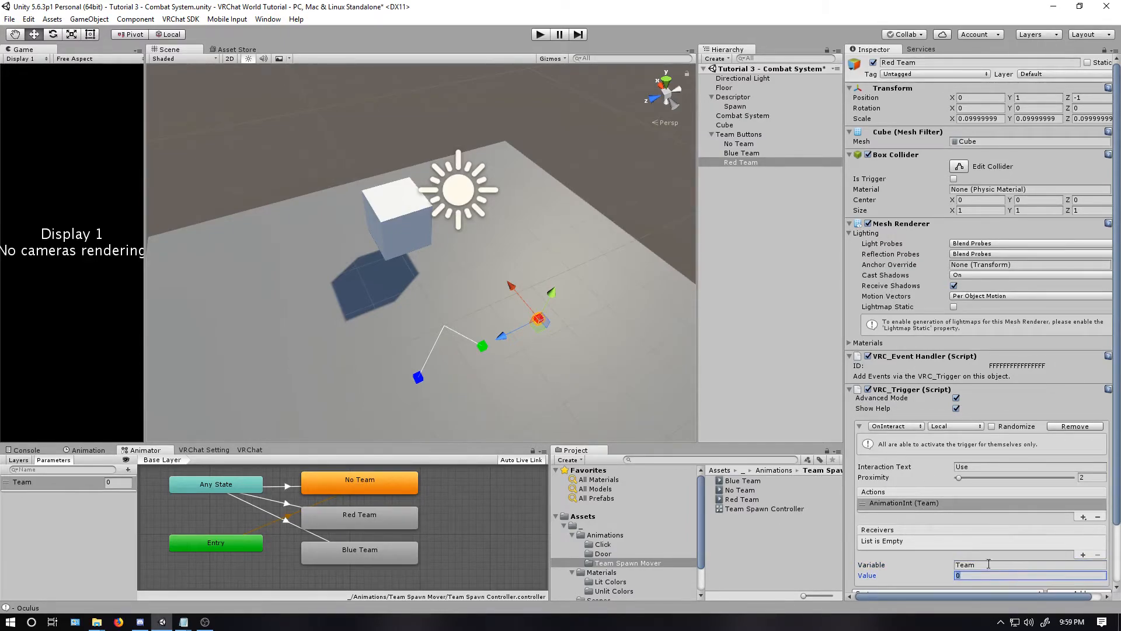
{"action": "type", "text": "1"}
{"action": "left_click", "coordinate": [1083, 555]}
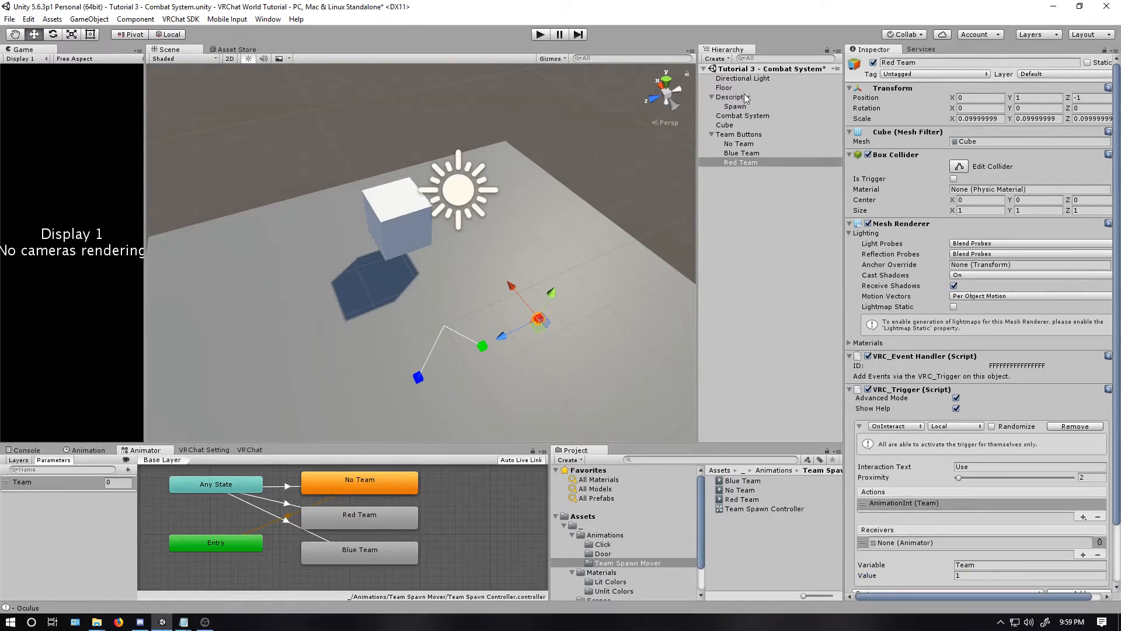
{"action": "left_click_drag", "start_coordinate": [733, 97], "coordinate": [918, 543]}
{"action": "right_click_drag", "start_coordinate": [448, 389], "coordinate": [343, 340]}
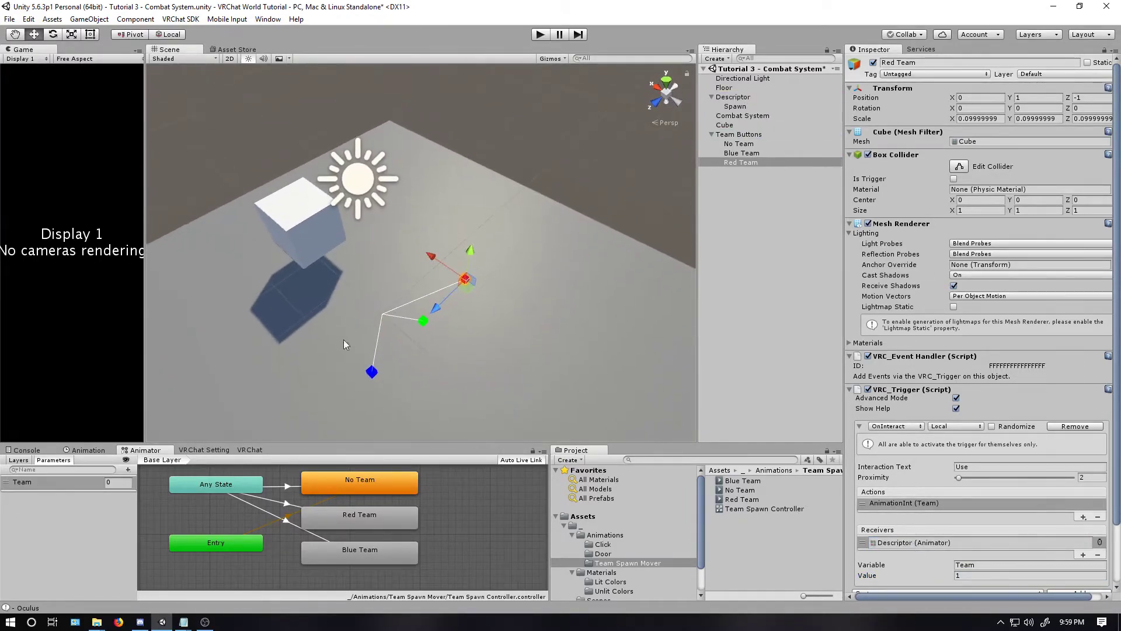
Walk the avatar through the VRChat world to the team buttons and use the blue team button
{"action": "left_click", "coordinate": [776, 281]}
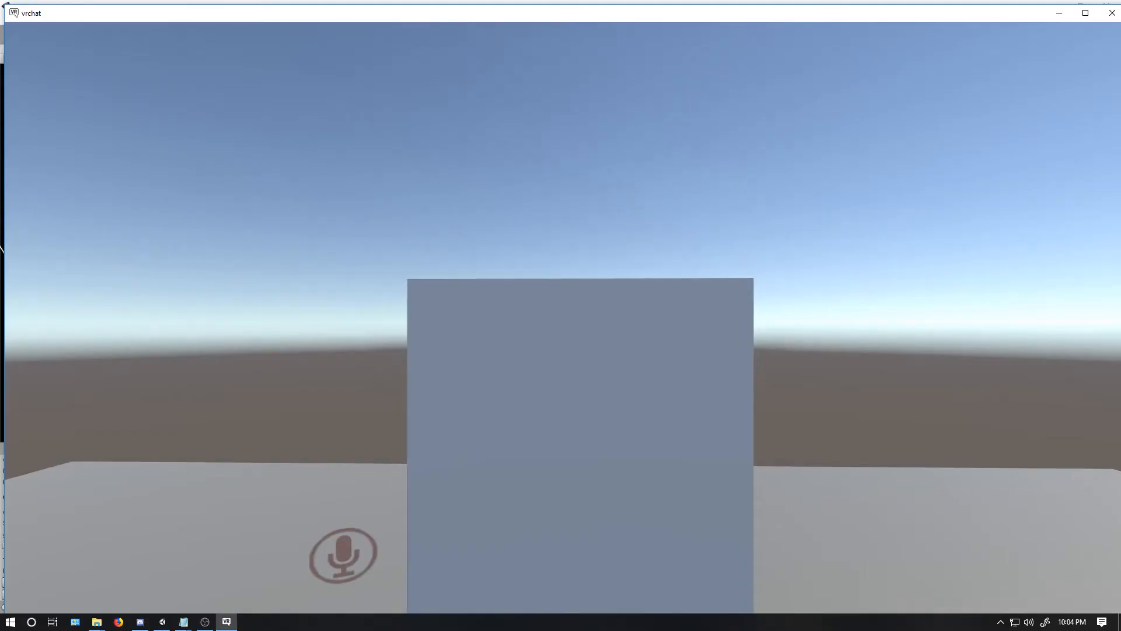
{"action": "mouse_move", "coordinate": [561, 350]}
{"action": "left_mouse_down"}
{"action": "mouse_move", "coordinate": [614, 333]}
{"action": "mouse_move", "coordinate": [613, 368]}
{"action": "left_mouse_up"}
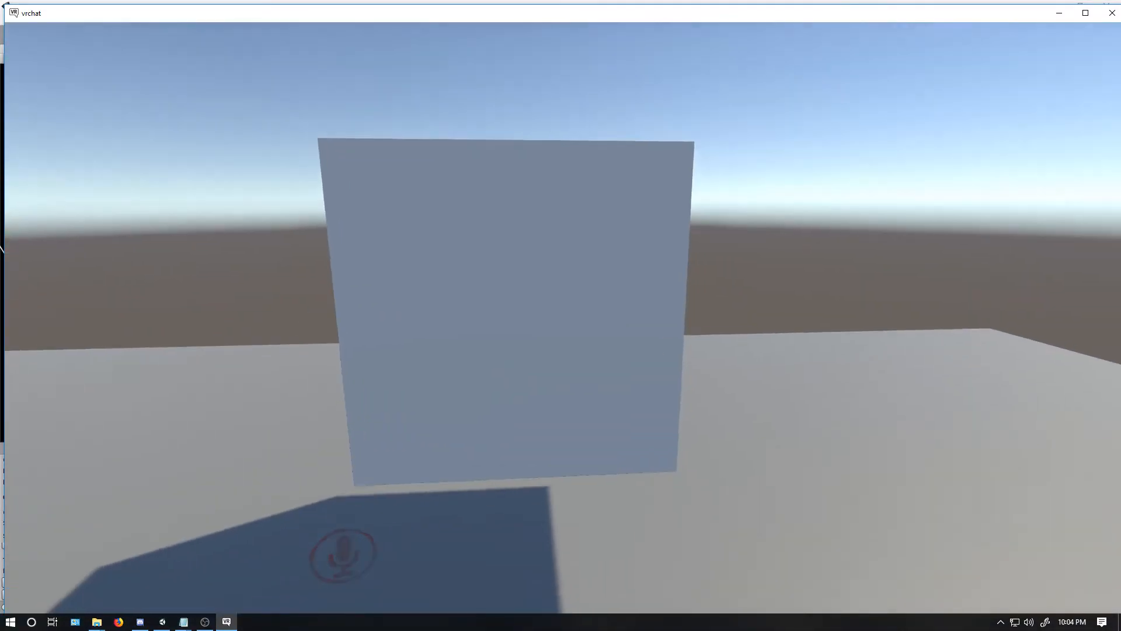
{"action": "key", "text": "w"}
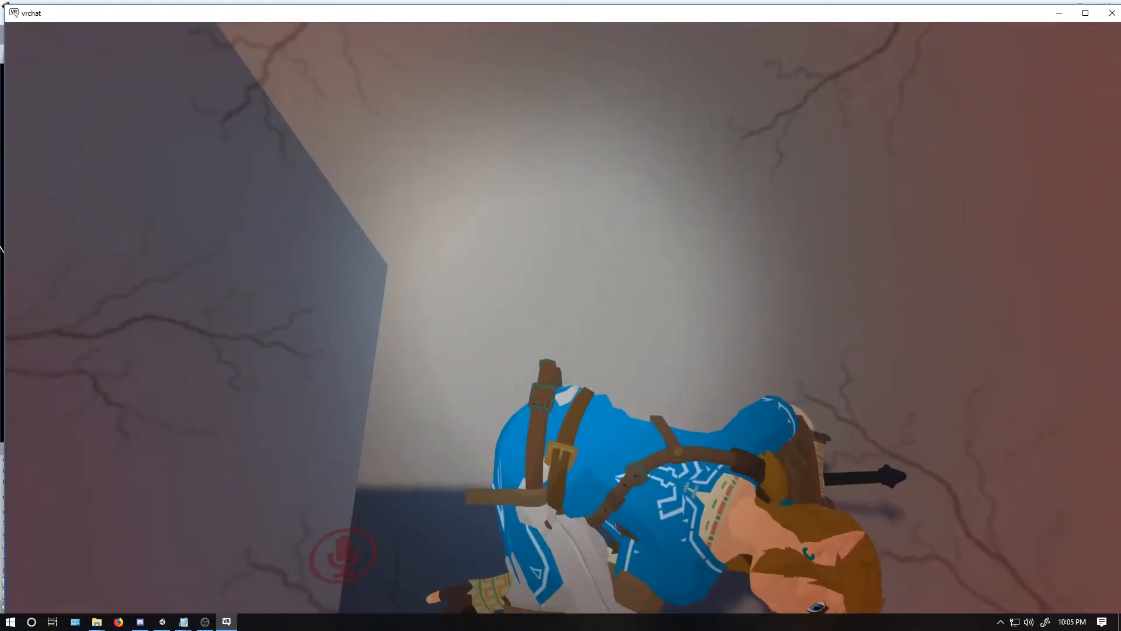
{"action": "left_click_drag", "start_coordinate": [561, 351], "coordinate": [438, 368]}
{"action": "left_click_drag", "start_coordinate": [561, 350], "coordinate": [544, 342]}
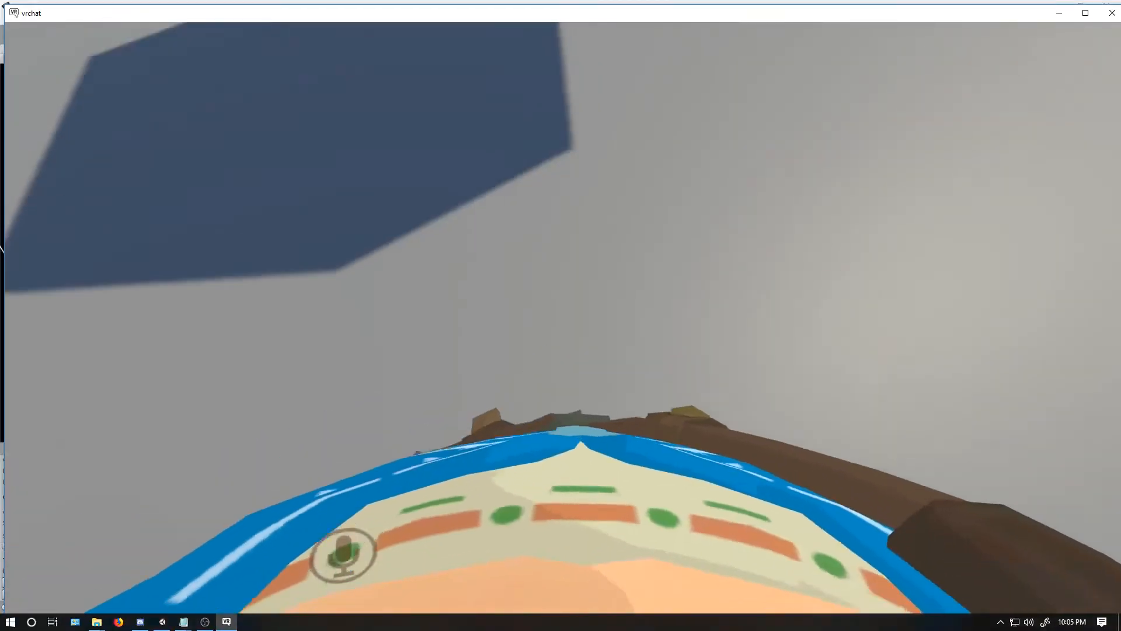
{"action": "key", "text": "w"}
{"action": "key", "text": "w"}
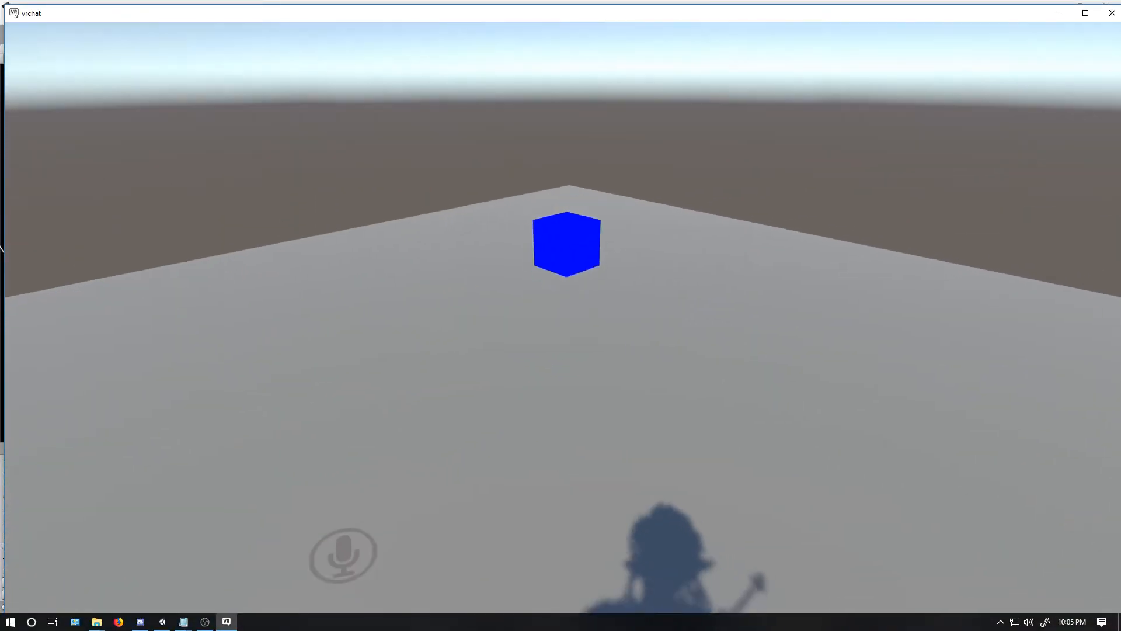
{"action": "left_click", "coordinate": [574, 228]}
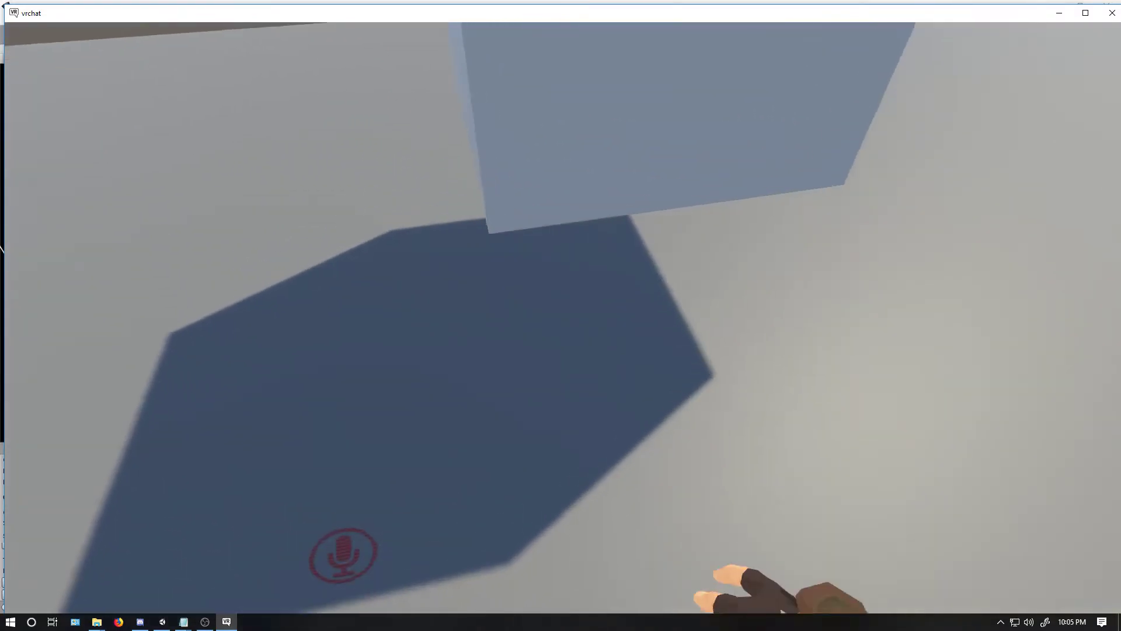
{"action": "mouse_move", "coordinate": [561, 315]}
{"action": "left_mouse_down"}
{"action": "mouse_move", "coordinate": [561, 438]}
{"action": "mouse_move", "coordinate": [562, 263]}
{"action": "left_mouse_up"}
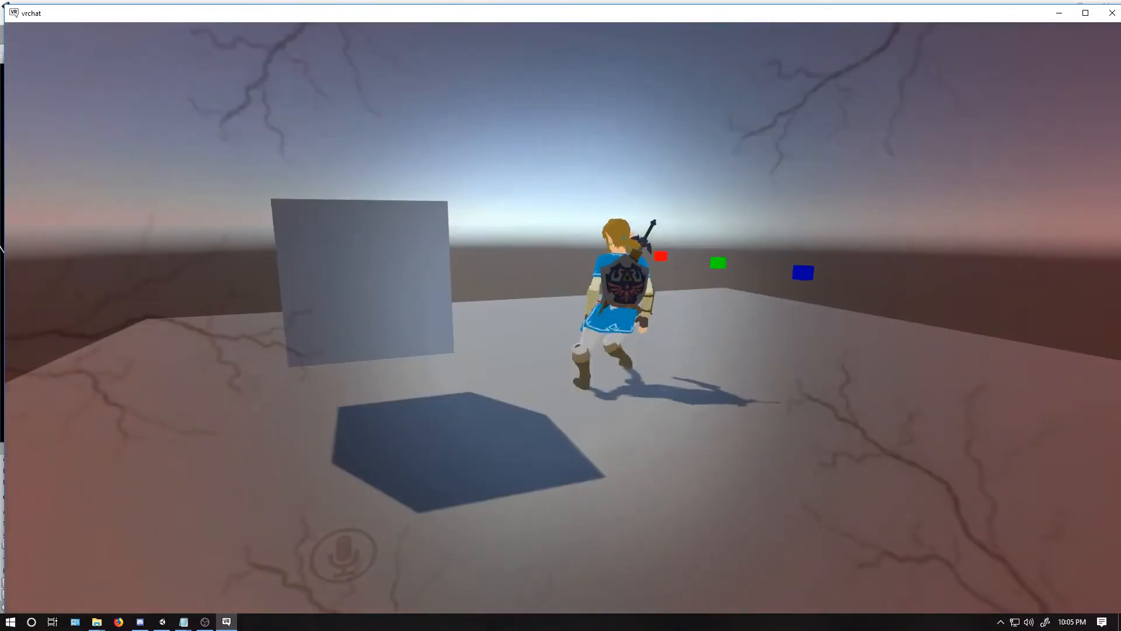
Return to first person, walk to the red team button, then stand under the hovering grey cube
{"action": "key", "text": "w"}
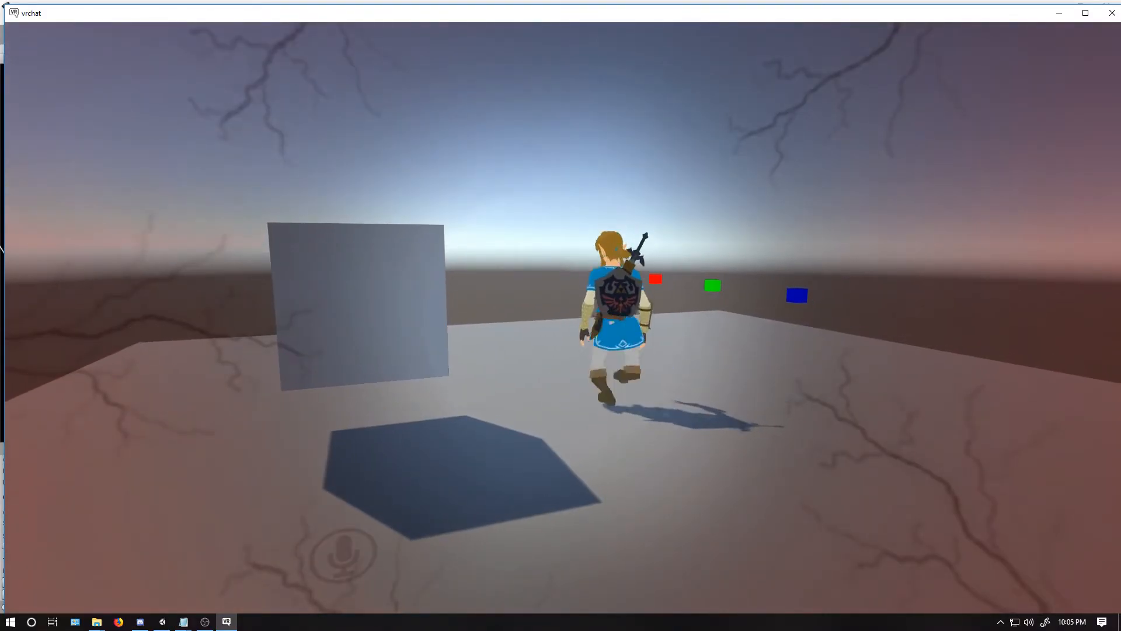
{"action": "key", "text": "Escape"}
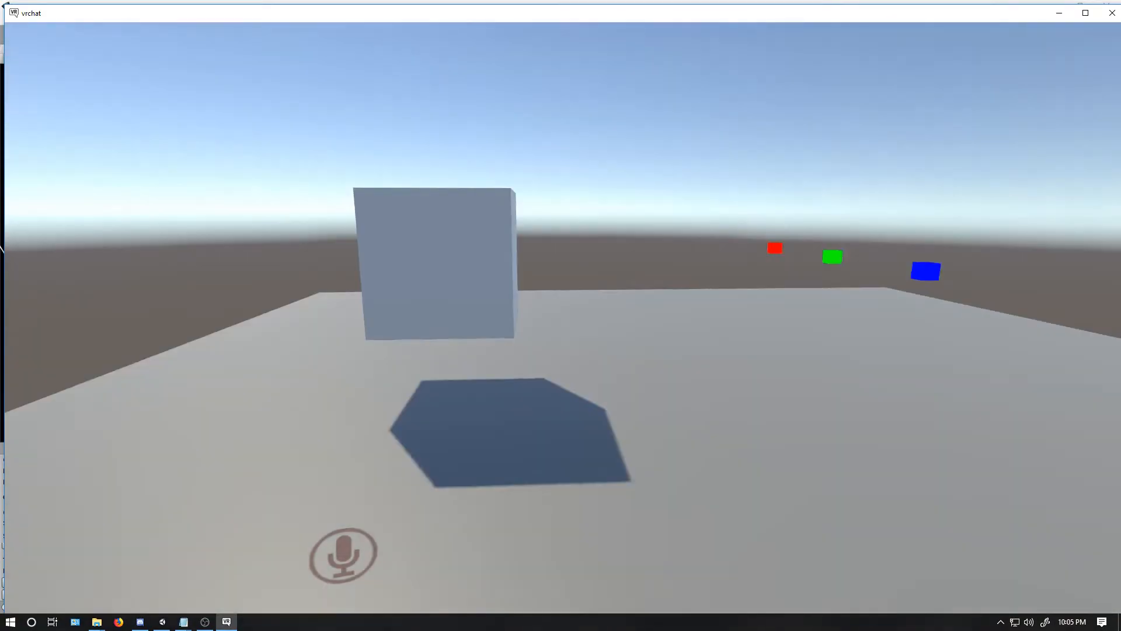
{"action": "mouse_move", "coordinate": [561, 316]}
{"action": "left_mouse_down"}
{"action": "mouse_move", "coordinate": [263, 316]}
{"action": "mouse_move", "coordinate": [788, 316]}
{"action": "left_mouse_up"}
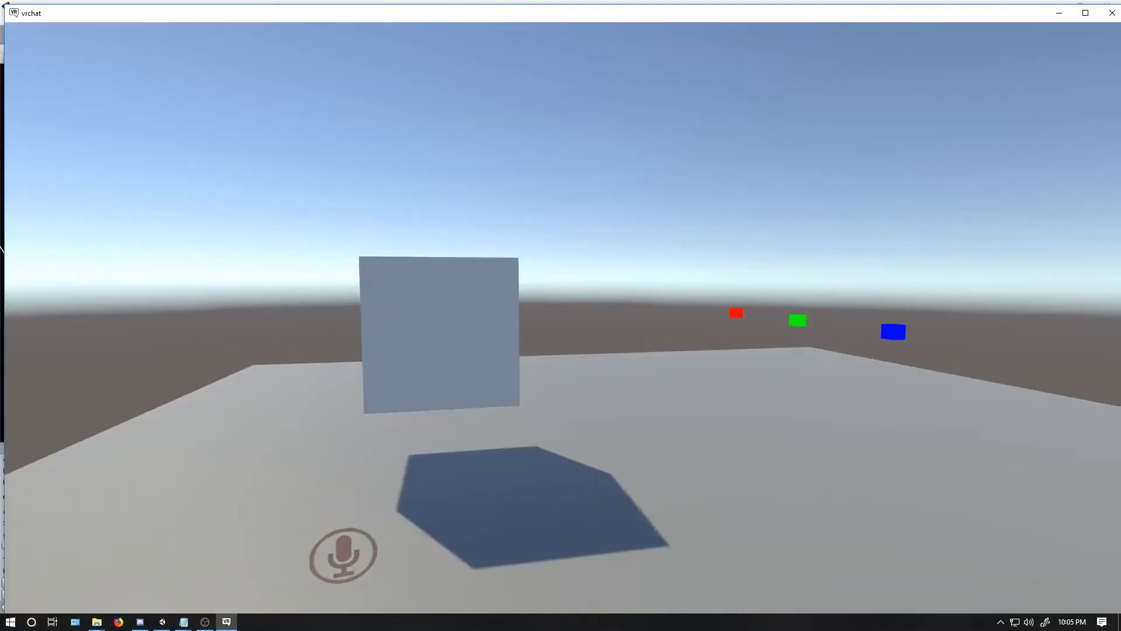
{"action": "key", "text": "w"}
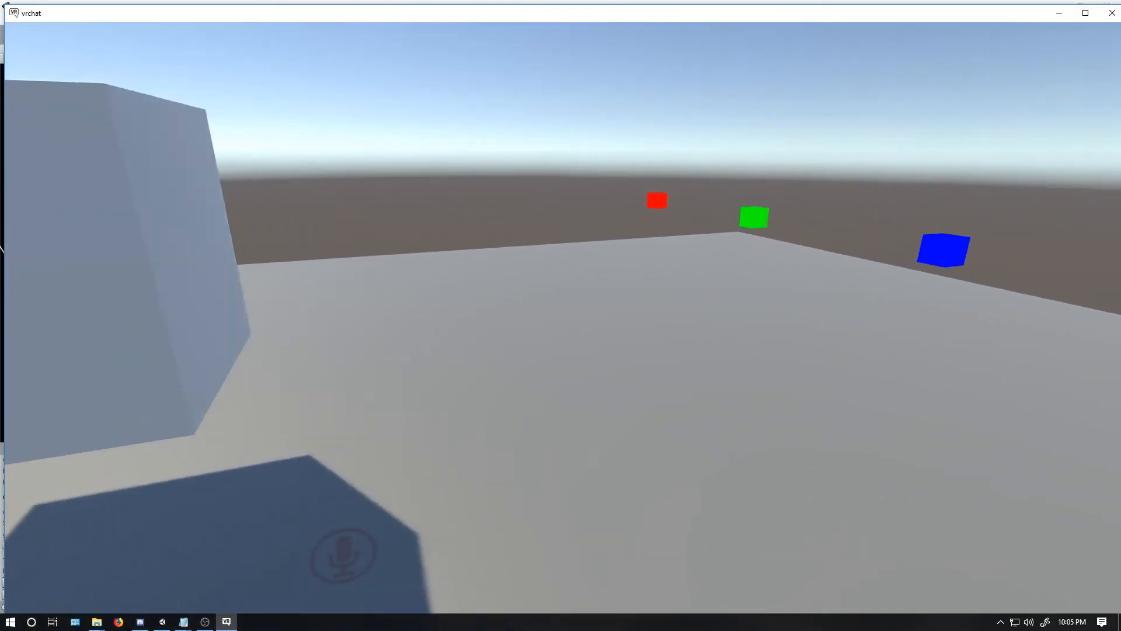
{"action": "key", "text": "w"}
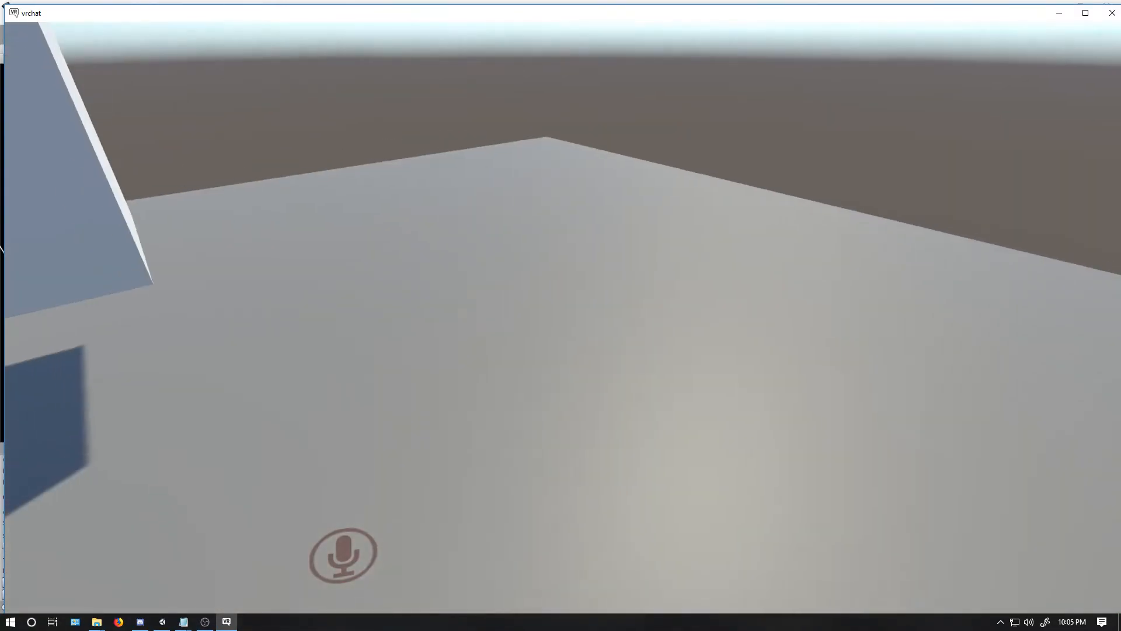
{"action": "key", "text": "w"}
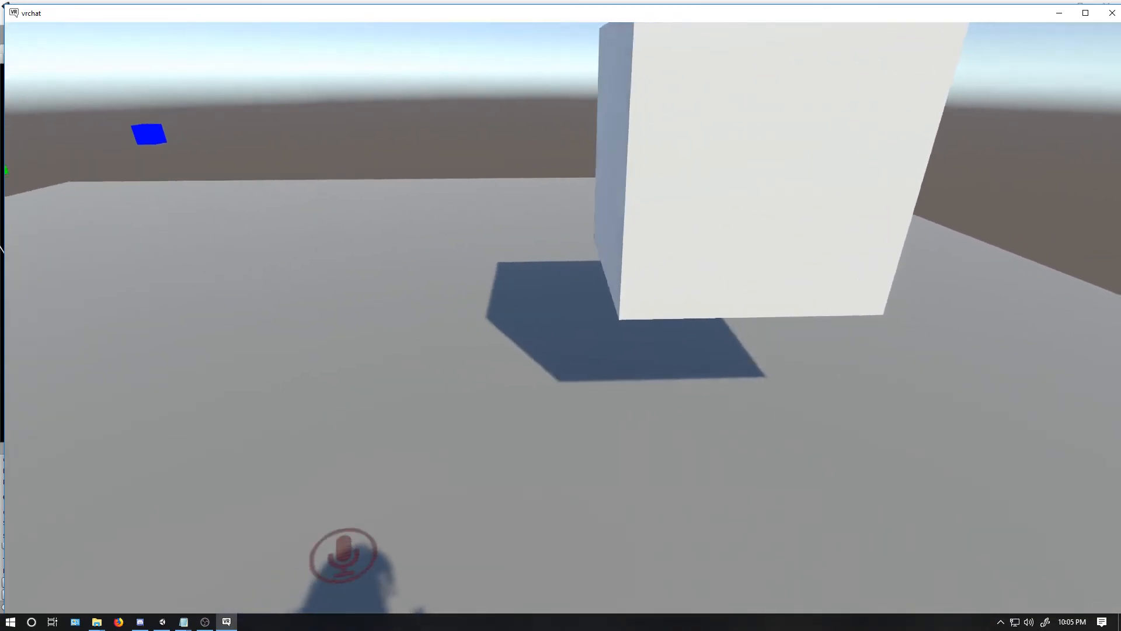
{"action": "key", "text": "w"}
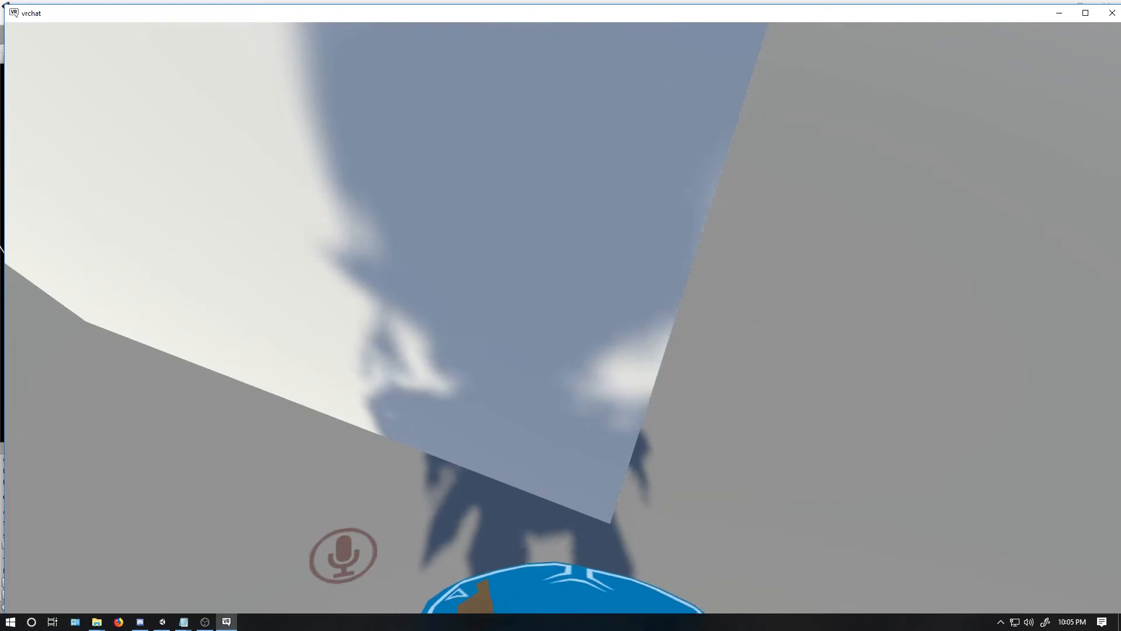
{"action": "key", "text": "w"}
{"action": "left_click_drag", "start_coordinate": [561, 315], "coordinate": [351, 438]}
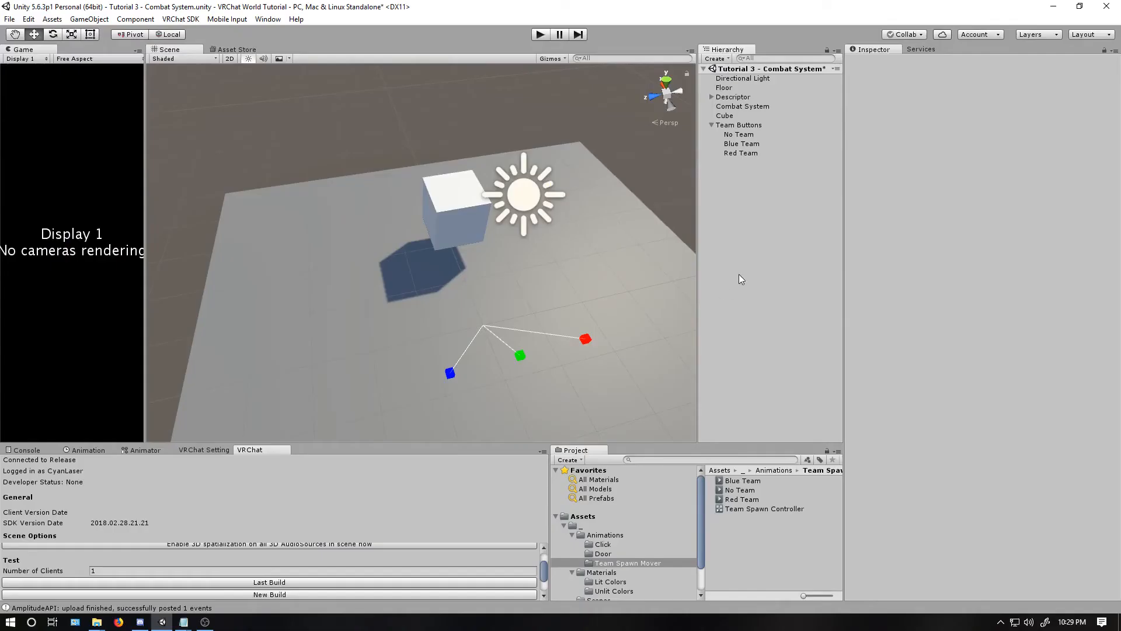
{"action": "left_click", "coordinate": [743, 106]}
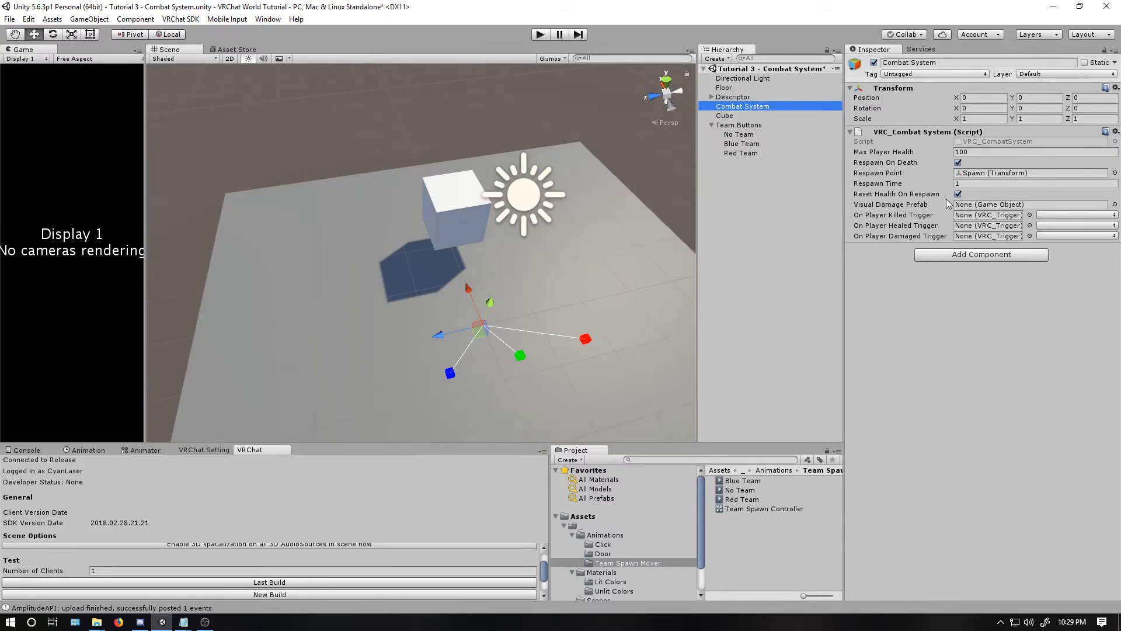
{"action": "left_click", "coordinate": [973, 183]}
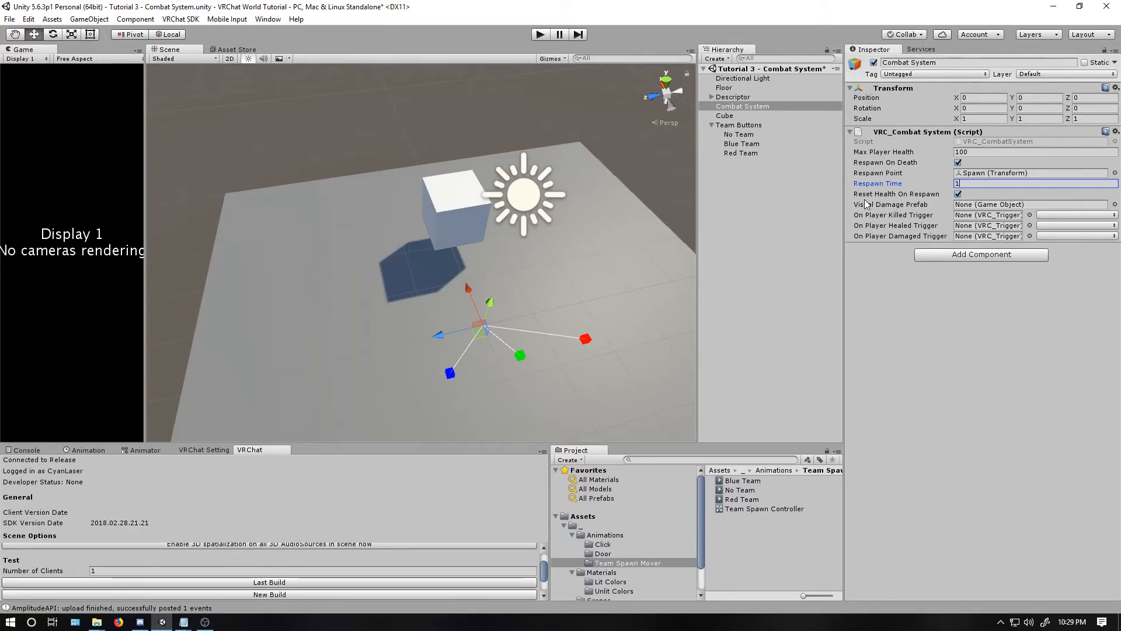
{"action": "left_click", "coordinate": [769, 199]}
Add a VRC_Trigger to Team Buttons with a local custom trigger named Healed
{"action": "left_click", "coordinate": [739, 124]}
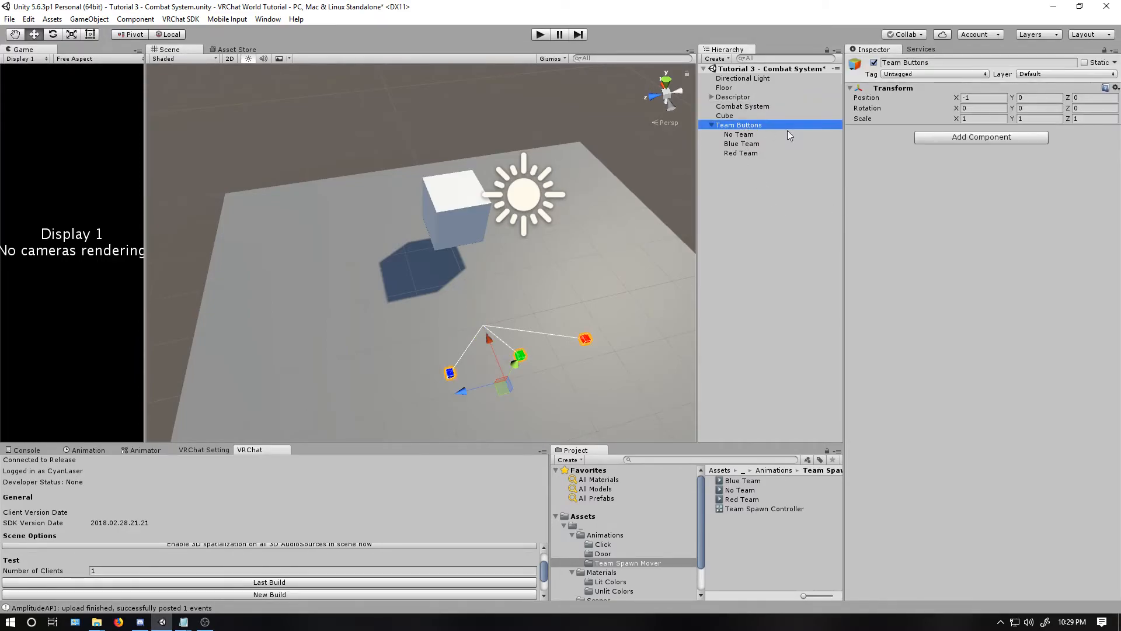
{"action": "left_click", "coordinate": [982, 138]}
{"action": "left_click", "coordinate": [941, 187]}
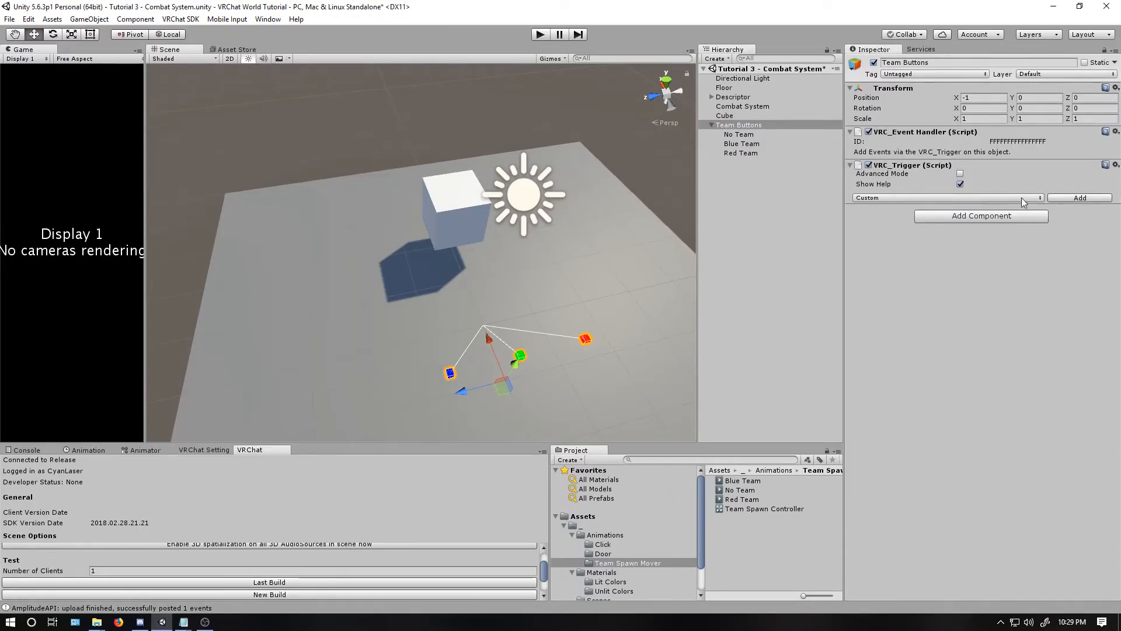
{"action": "left_click", "coordinate": [1080, 198]}
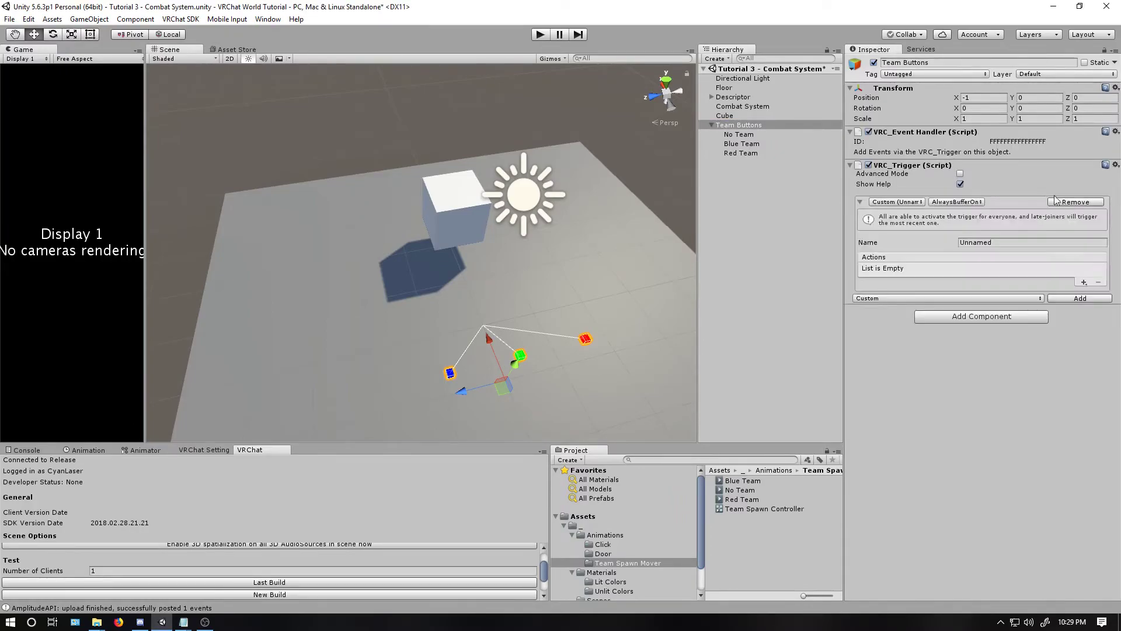
{"action": "left_click", "coordinate": [957, 201]}
{"action": "left_click", "coordinate": [964, 228]}
{"action": "left_click", "coordinate": [1000, 243]}
{"action": "type", "text": "Healed"}
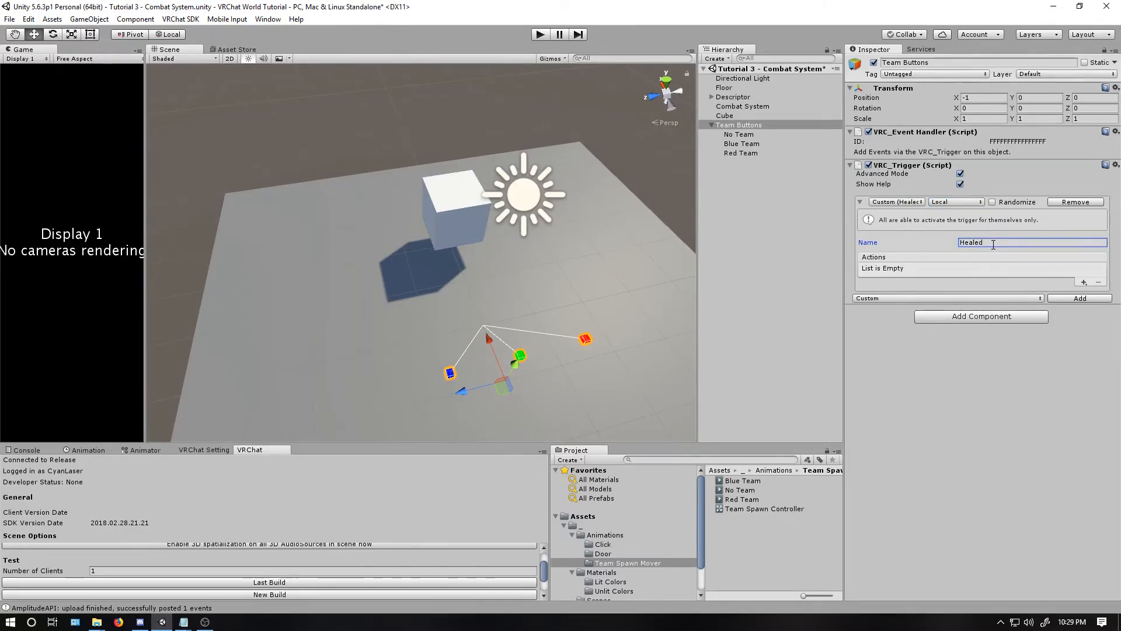
Give the Healed trigger a SetGameObjectActive action with operation Toggle
{"action": "left_click", "coordinate": [1085, 284]}
{"action": "mouse_move", "coordinate": [1061, 288]}
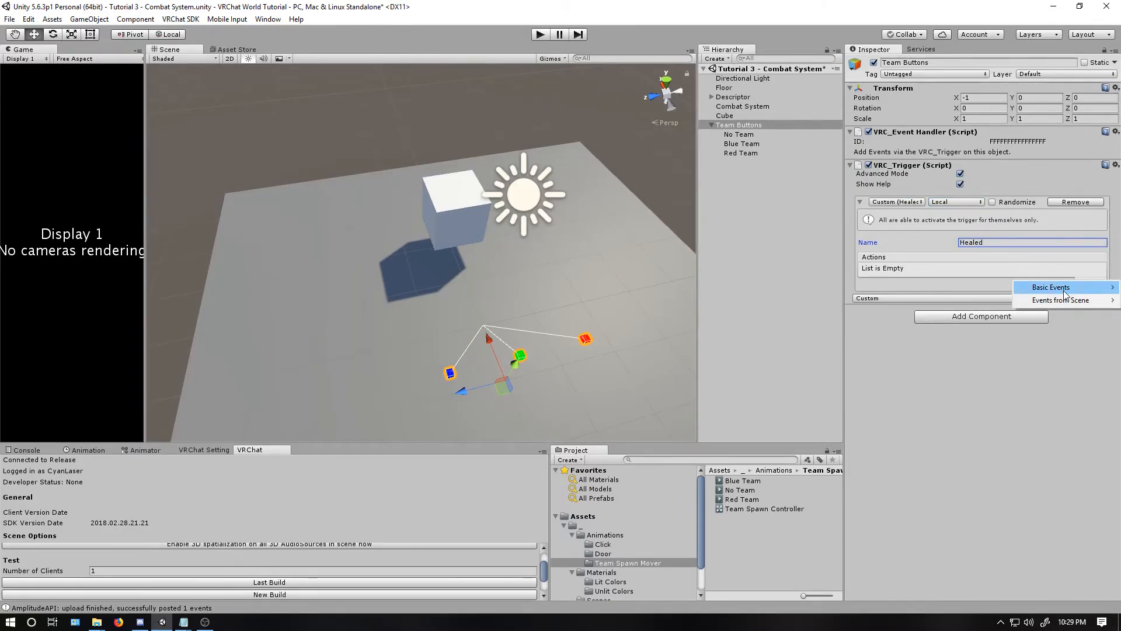
{"action": "left_click", "coordinate": [946, 377]}
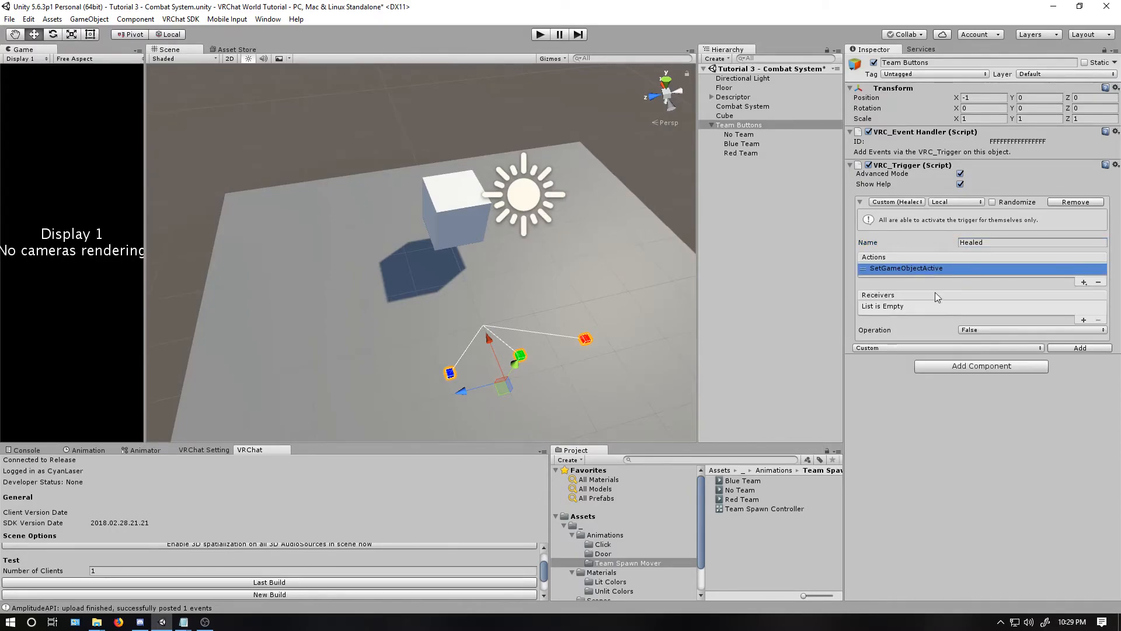
{"action": "left_click", "coordinate": [979, 332]}
{"action": "left_click", "coordinate": [983, 367]}
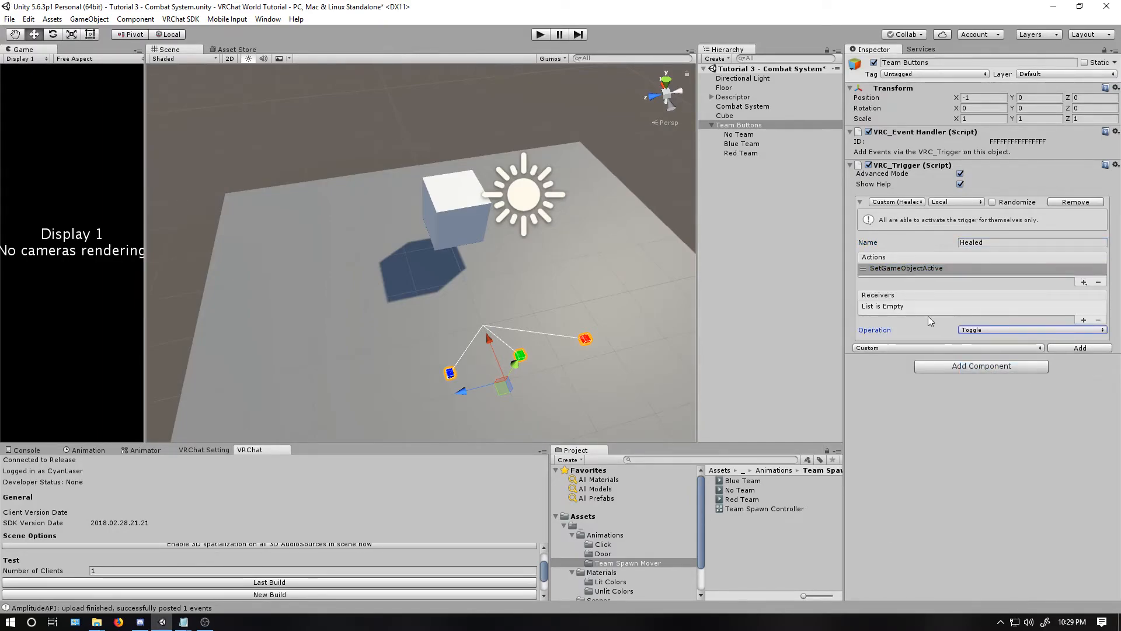
Copy the Healed trigger twice as Damaged and Killed, both set to local broadcast
{"action": "left_click", "coordinate": [1078, 350]}
{"action": "left_click", "coordinate": [1081, 394]}
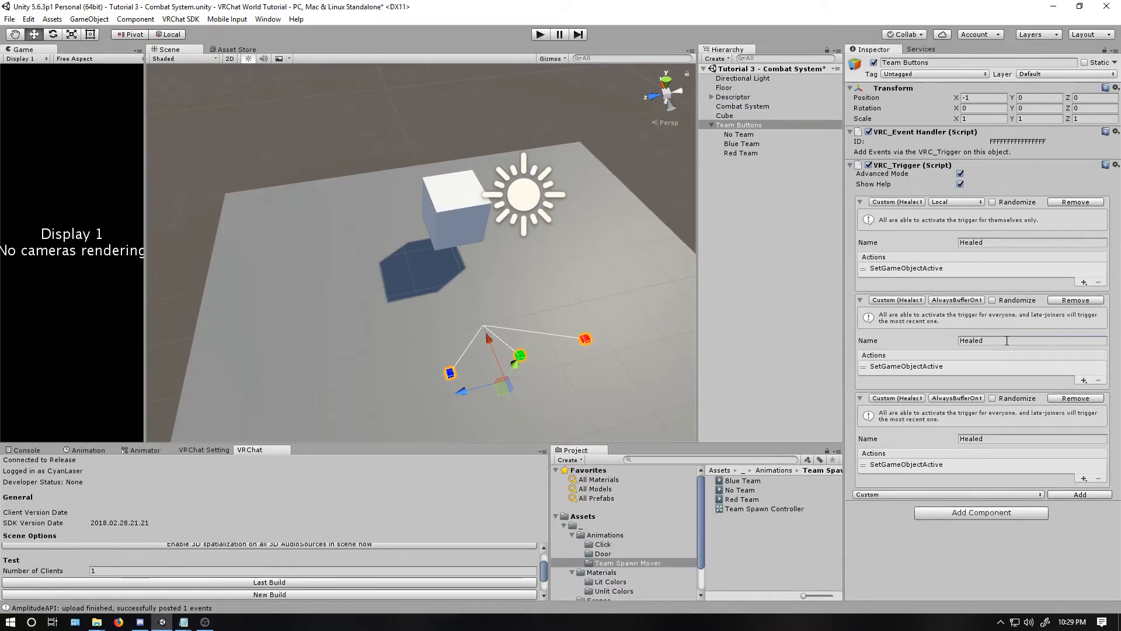
{"action": "left_click", "coordinate": [1009, 341]}
{"action": "type", "text": "Damaged"}
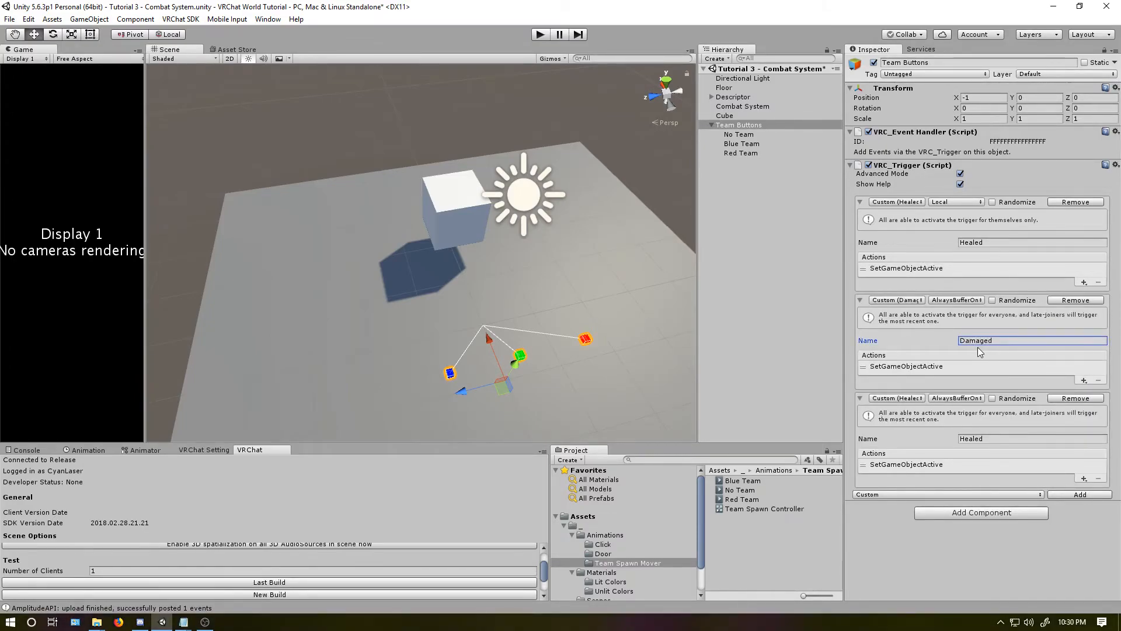
{"action": "left_click", "coordinate": [1041, 439]}
{"action": "type", "text": "Kil"}
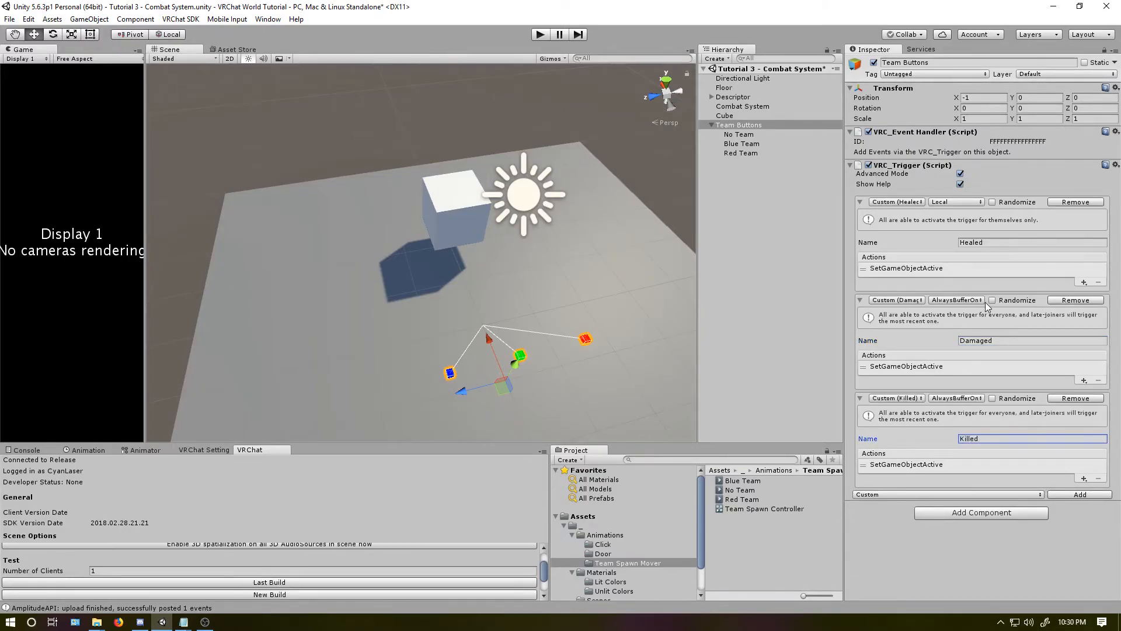
{"action": "left_click", "coordinate": [957, 300]}
{"action": "left_click", "coordinate": [957, 338]}
{"action": "left_click", "coordinate": [956, 398]}
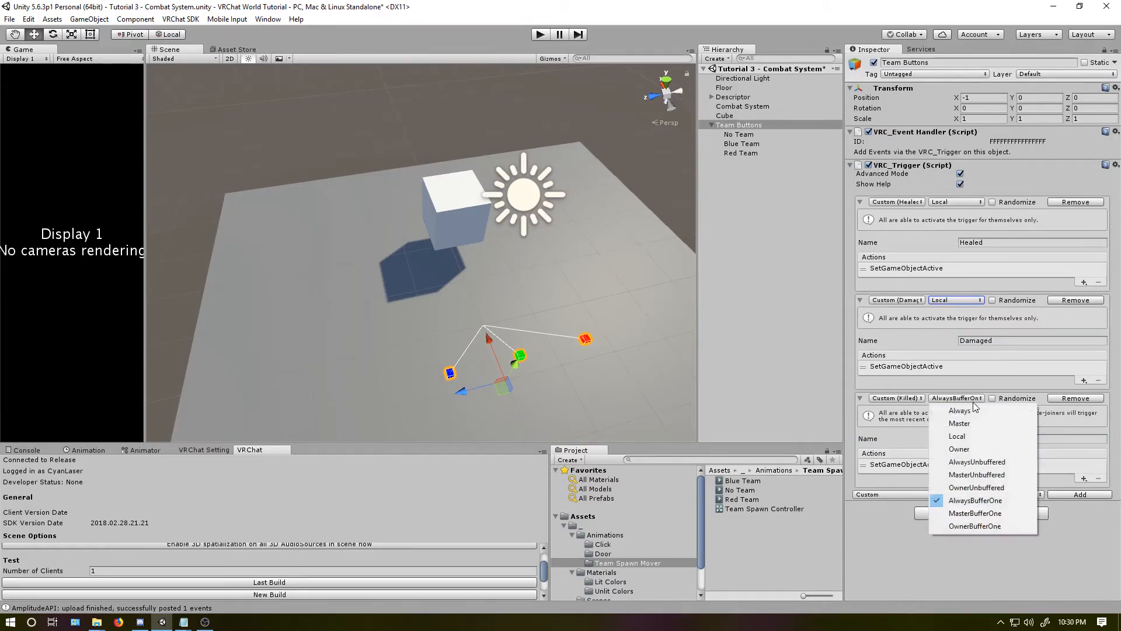
{"action": "left_click", "coordinate": [957, 436]}
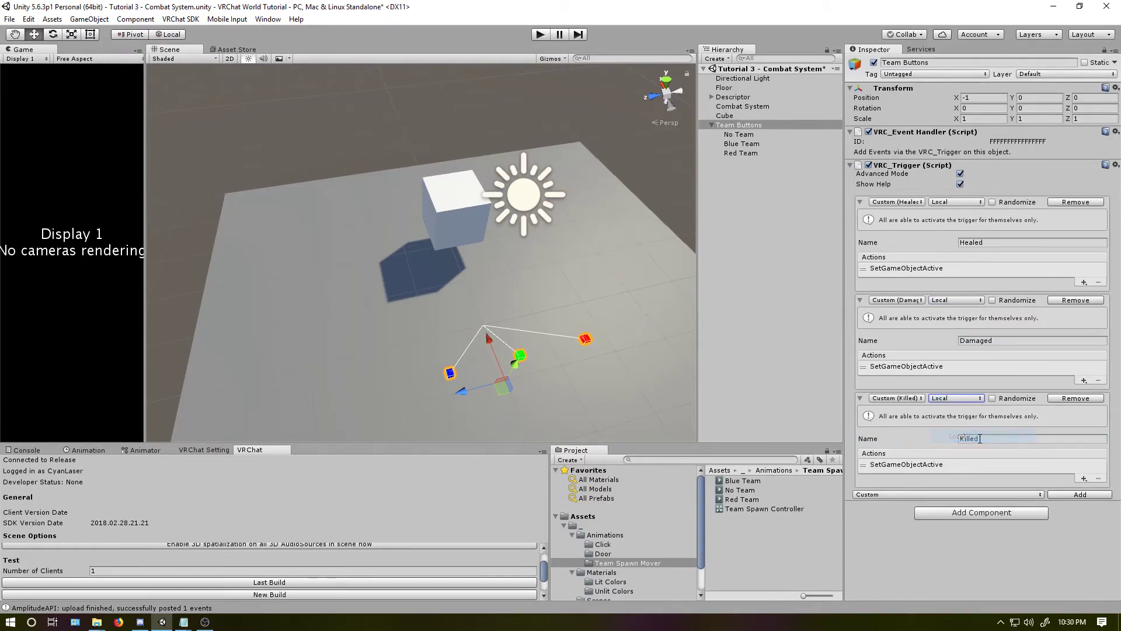
Duplicate the three team cubes, move the copies to root level and up beside the white cube
{"action": "left_click", "coordinate": [739, 134]}
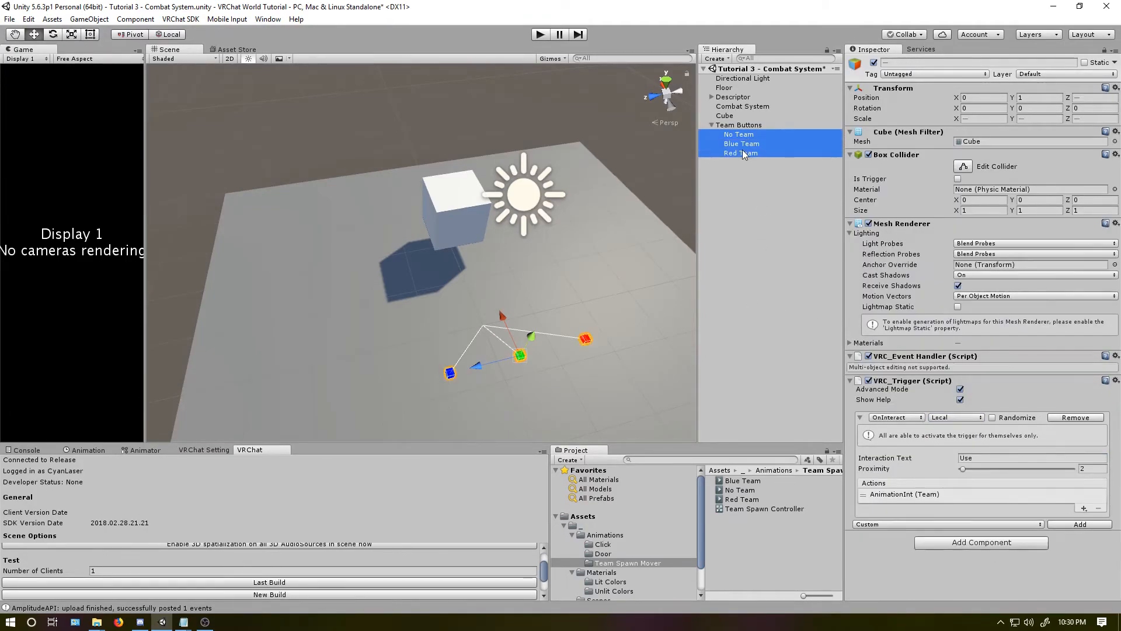
{"action": "key", "text": "ctrl+d"}
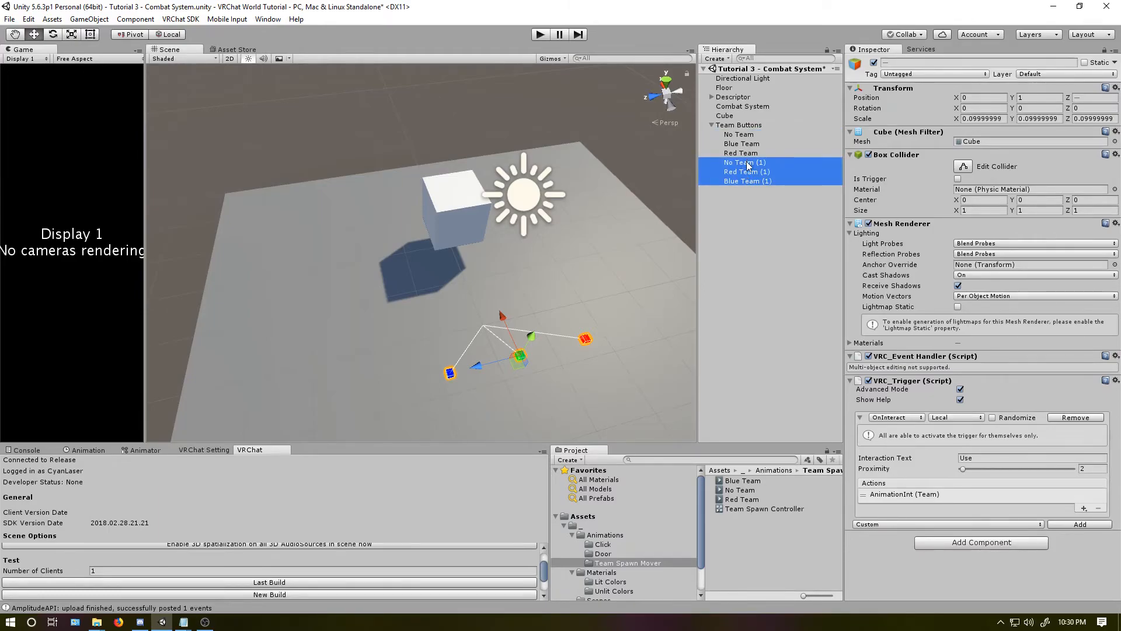
{"action": "left_click_drag", "start_coordinate": [748, 164], "coordinate": [719, 108]}
{"action": "left_click", "coordinate": [712, 125]}
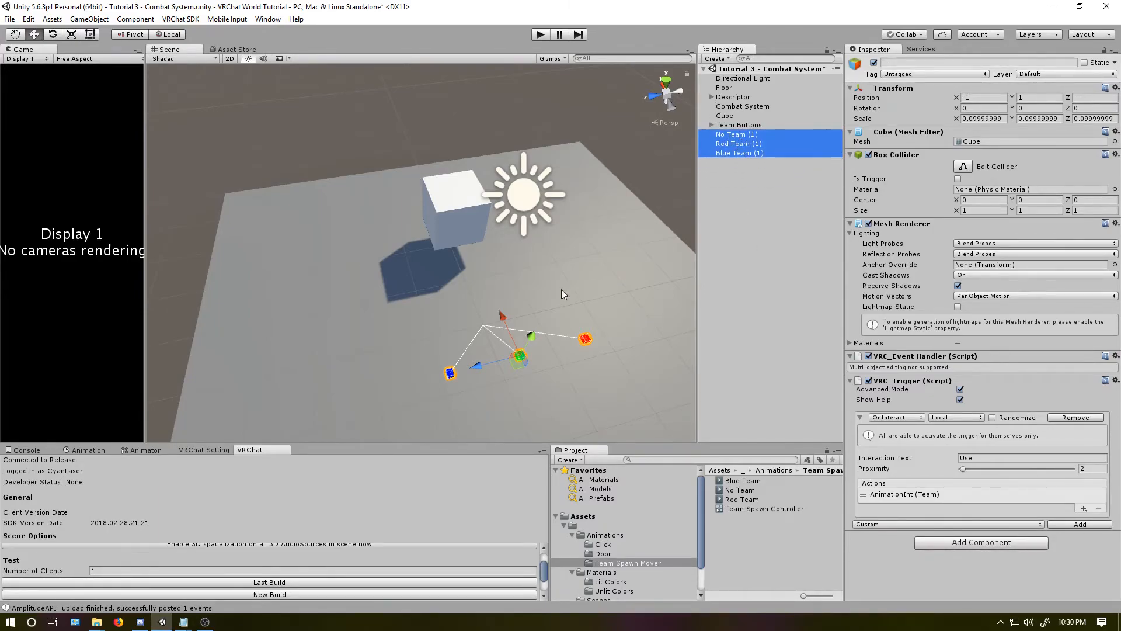
{"action": "mouse_move", "coordinate": [518, 357]}
{"action": "left_mouse_down"}
{"action": "mouse_move", "coordinate": [465, 180]}
{"action": "mouse_move", "coordinate": [465, 131]}
{"action": "left_mouse_up"}
Rename the copies to Healed, Killed and Damaged
{"action": "left_click", "coordinate": [741, 134]}
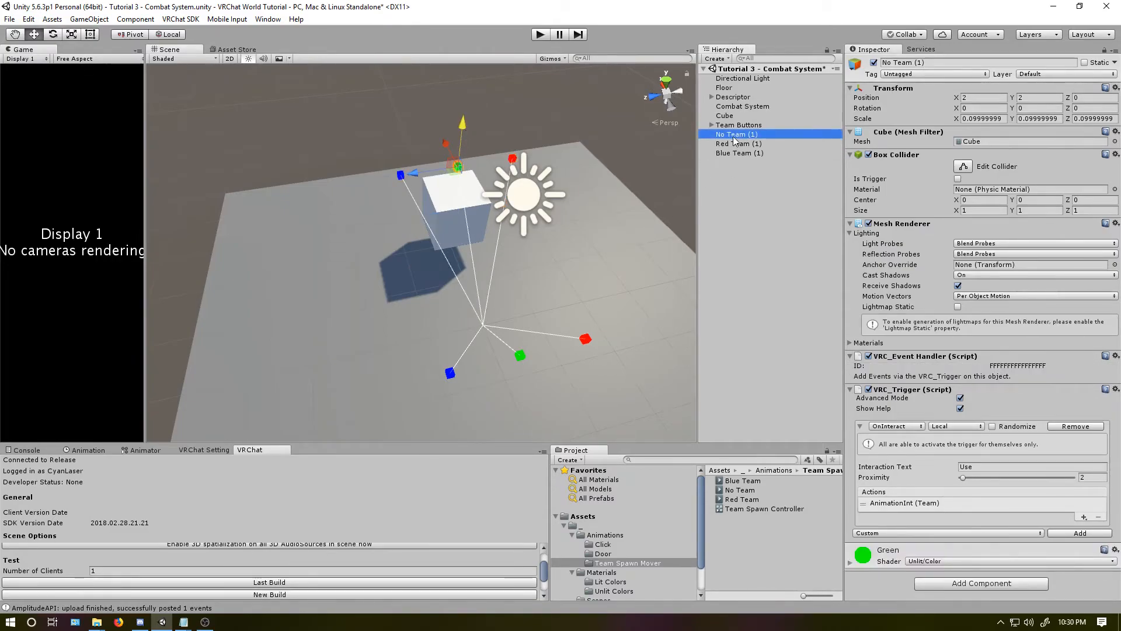
{"action": "left_click", "coordinate": [734, 136]}
{"action": "type", "text": "Healed"}
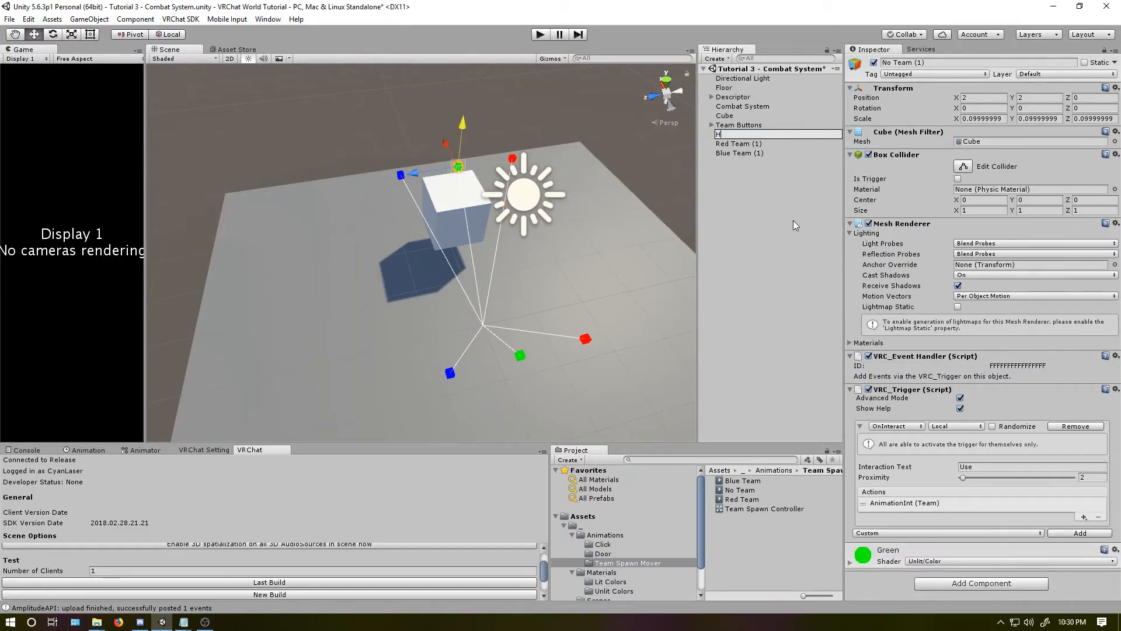
{"action": "key", "text": "Return"}
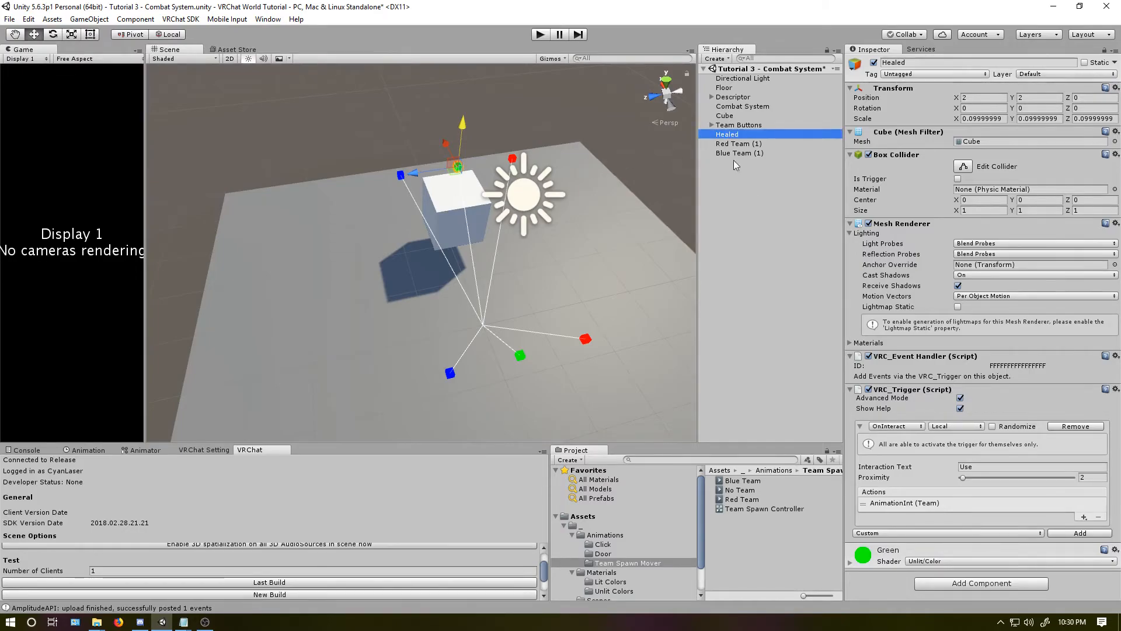
{"action": "left_click", "coordinate": [739, 143]}
{"action": "left_click", "coordinate": [738, 144]}
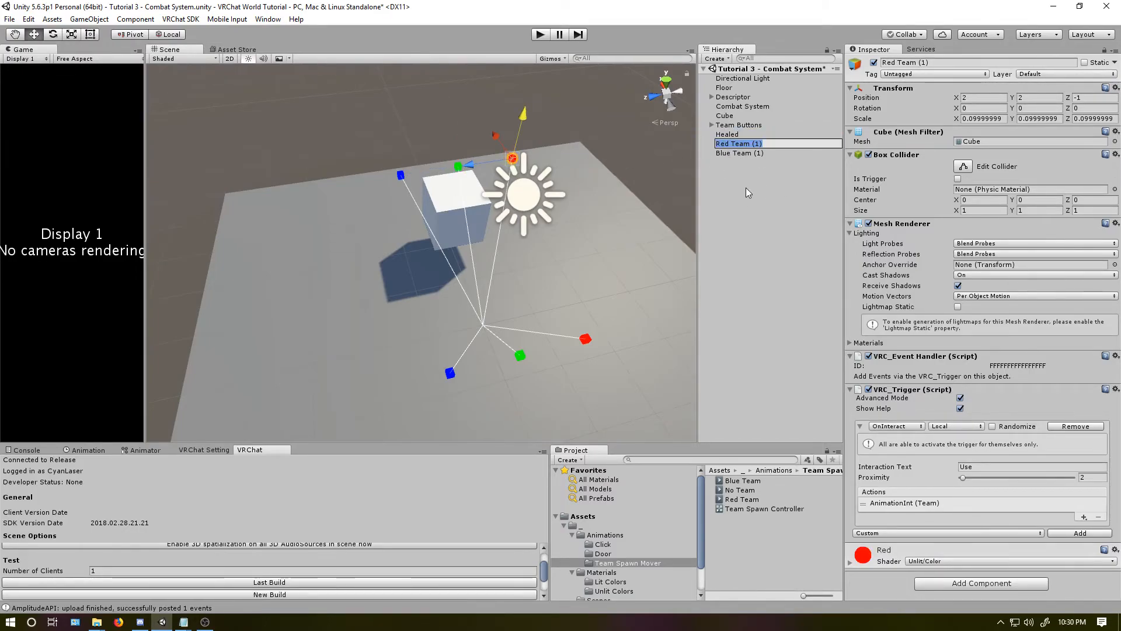
{"action": "type", "text": "Killed"}
{"action": "key", "text": "Return"}
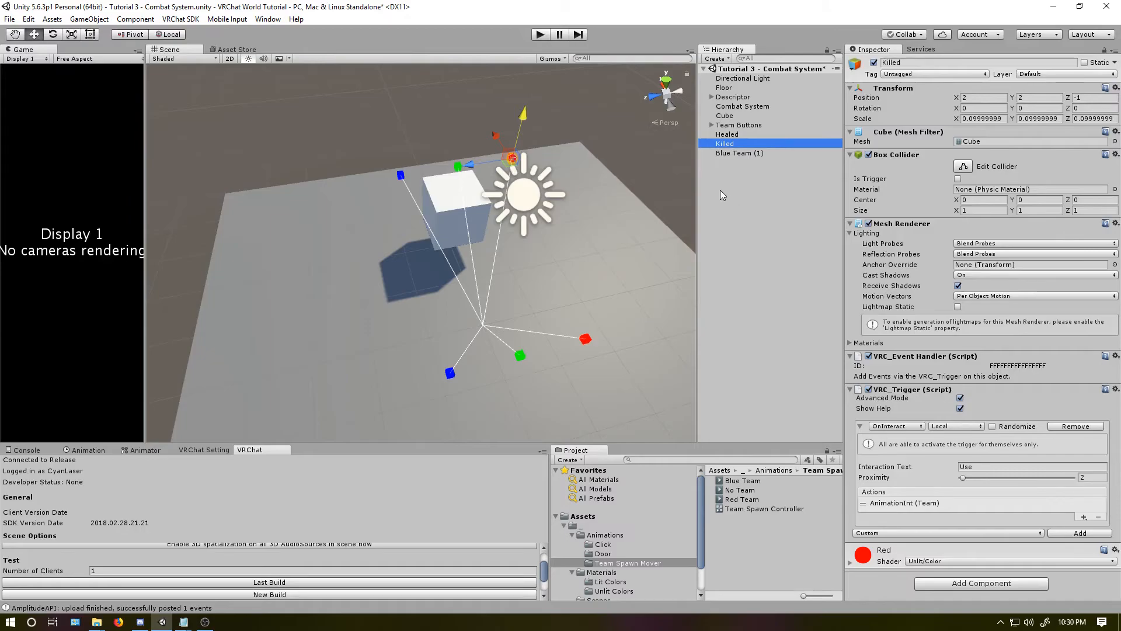
{"action": "left_click", "coordinate": [739, 152]}
{"action": "left_click", "coordinate": [750, 153]}
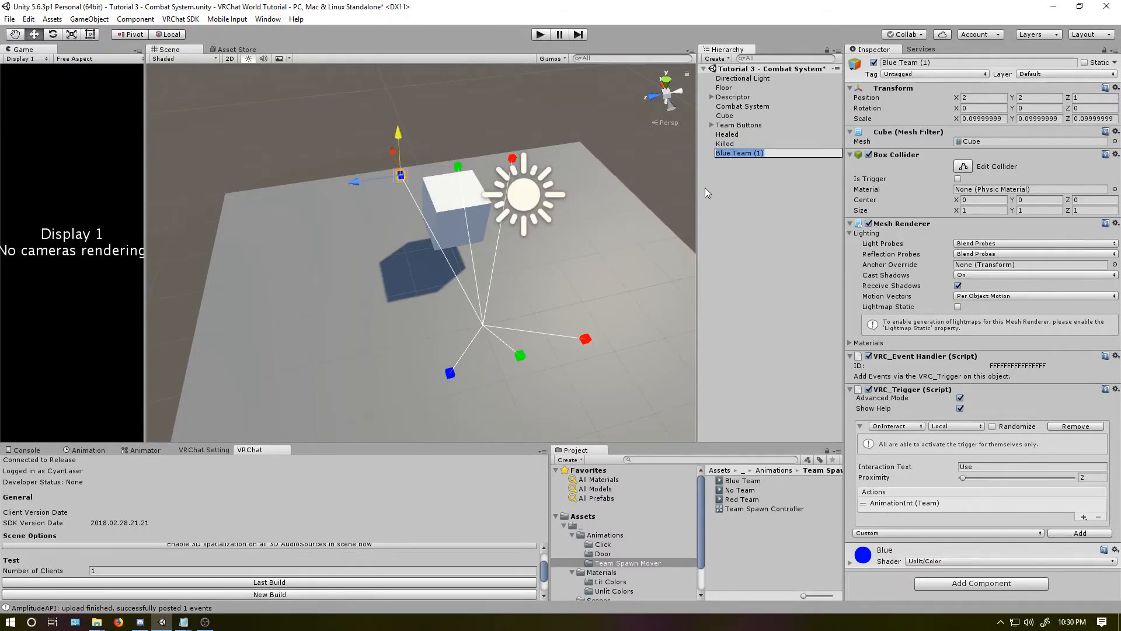
{"action": "type", "text": "Damaged"}
{"action": "key", "text": "Return"}
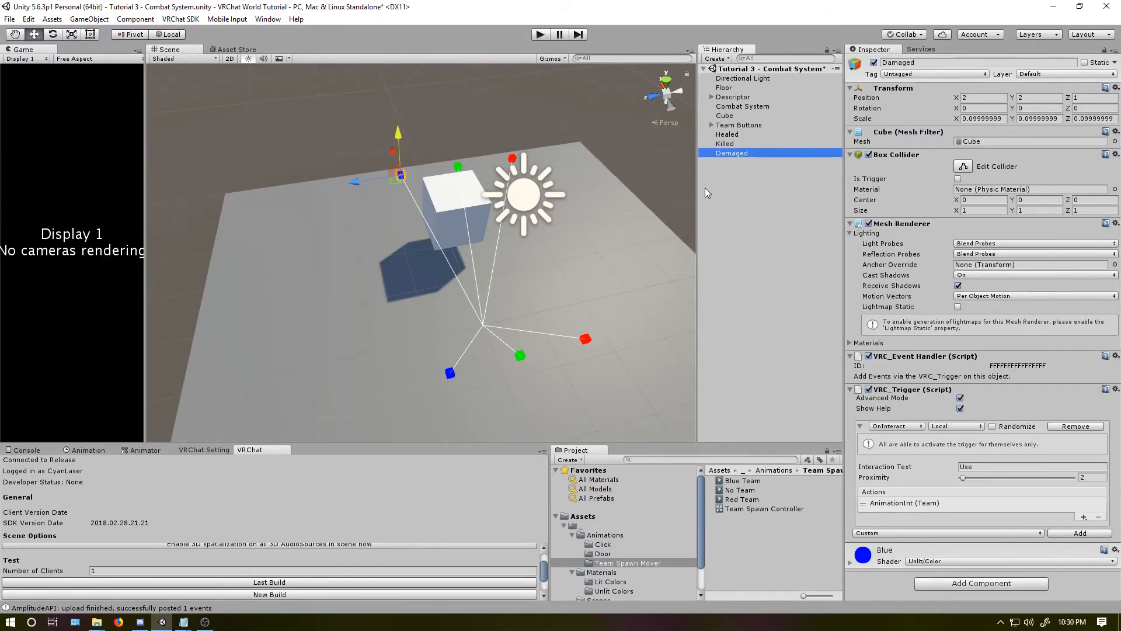
Remove the VRC_Trigger and Event Handler components from the three new cubes
{"action": "left_click", "coordinate": [727, 134], "text": "shift"}
{"action": "right_click", "coordinate": [927, 381]}
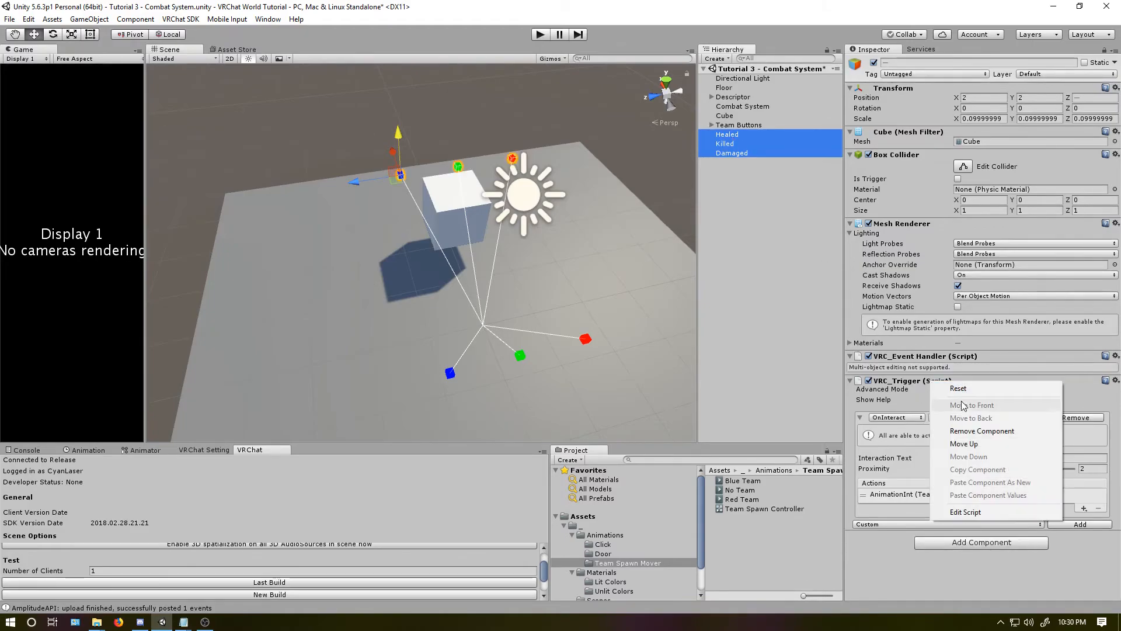
{"action": "left_click", "coordinate": [973, 431]}
{"action": "right_click", "coordinate": [950, 356]}
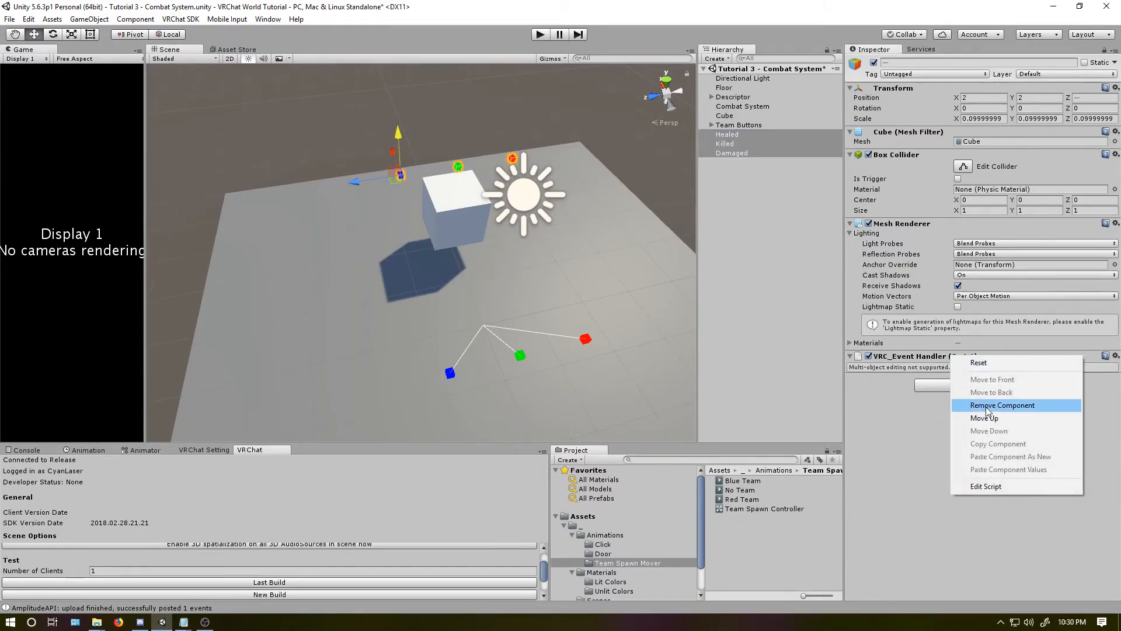
{"action": "left_click", "coordinate": [982, 409]}
{"action": "left_click", "coordinate": [742, 166]}
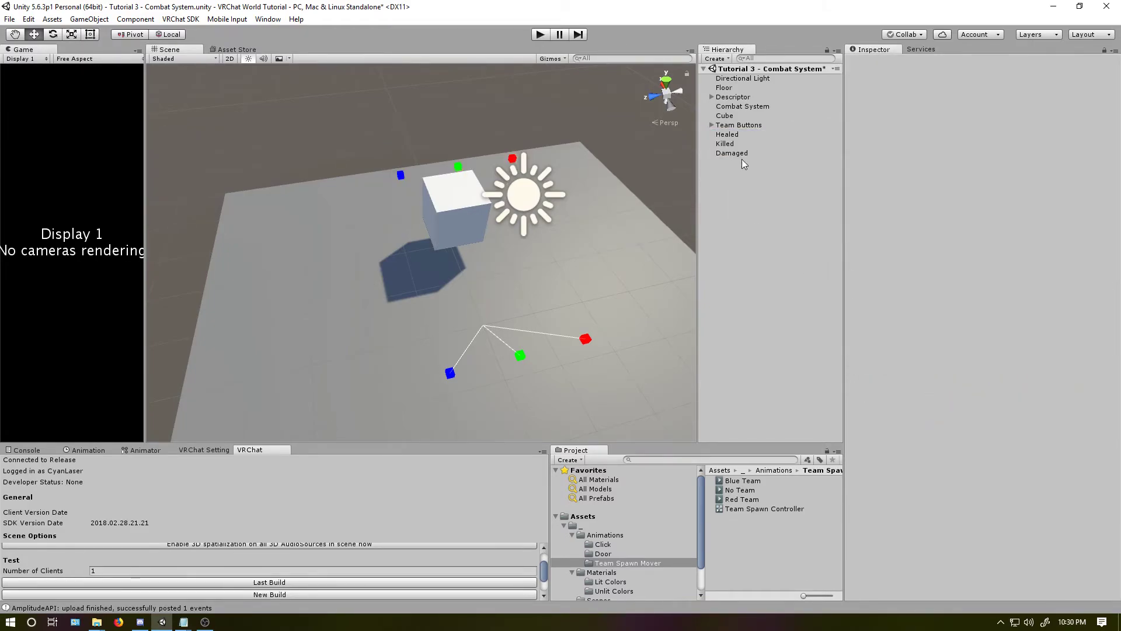
Make the Healed cube the receiver of Team Buttons' Healed toggle action
{"action": "left_click", "coordinate": [739, 125]}
{"action": "left_click", "coordinate": [954, 271]}
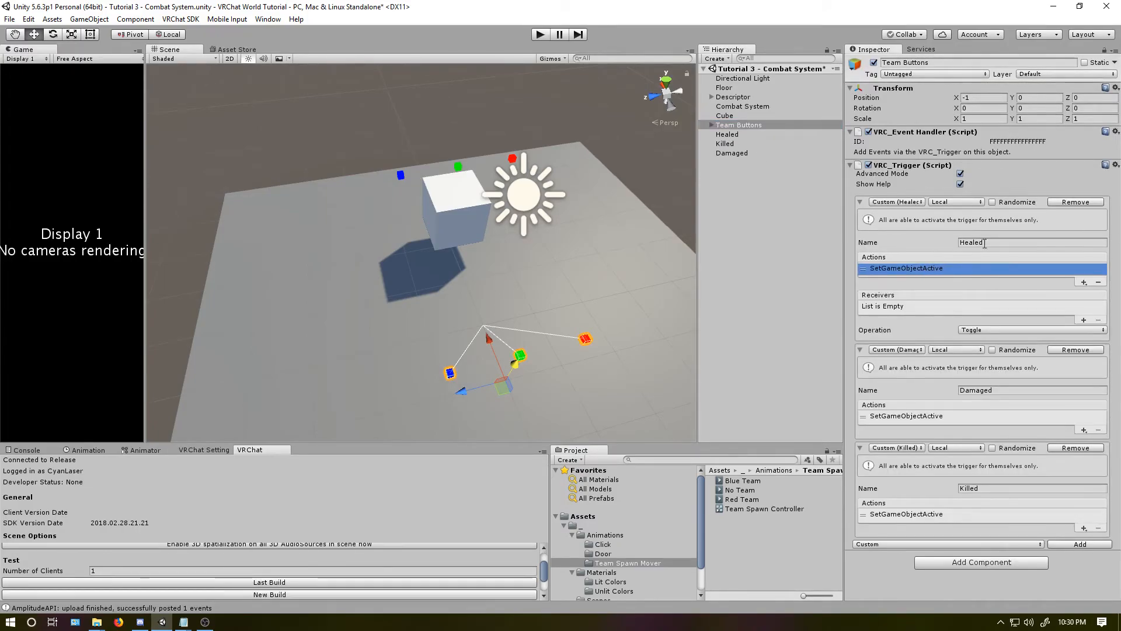
{"action": "left_click", "coordinate": [725, 134]}
{"action": "left_click_drag", "start_coordinate": [826, 221], "coordinate": [885, 306]}
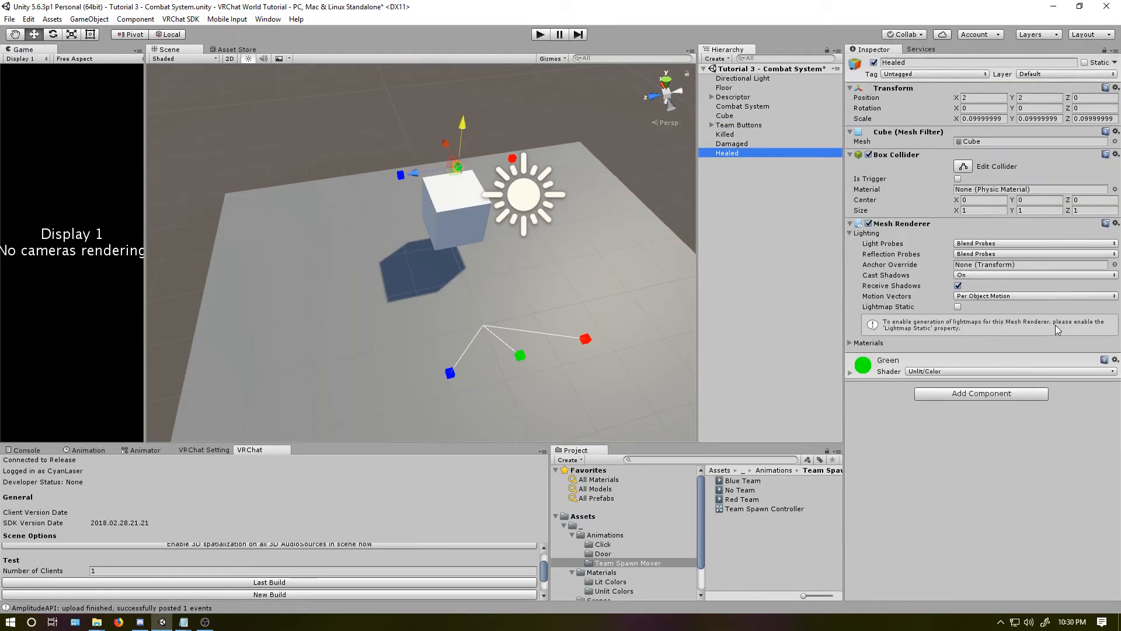
{"action": "left_click", "coordinate": [739, 125]}
{"action": "left_click", "coordinate": [940, 278]}
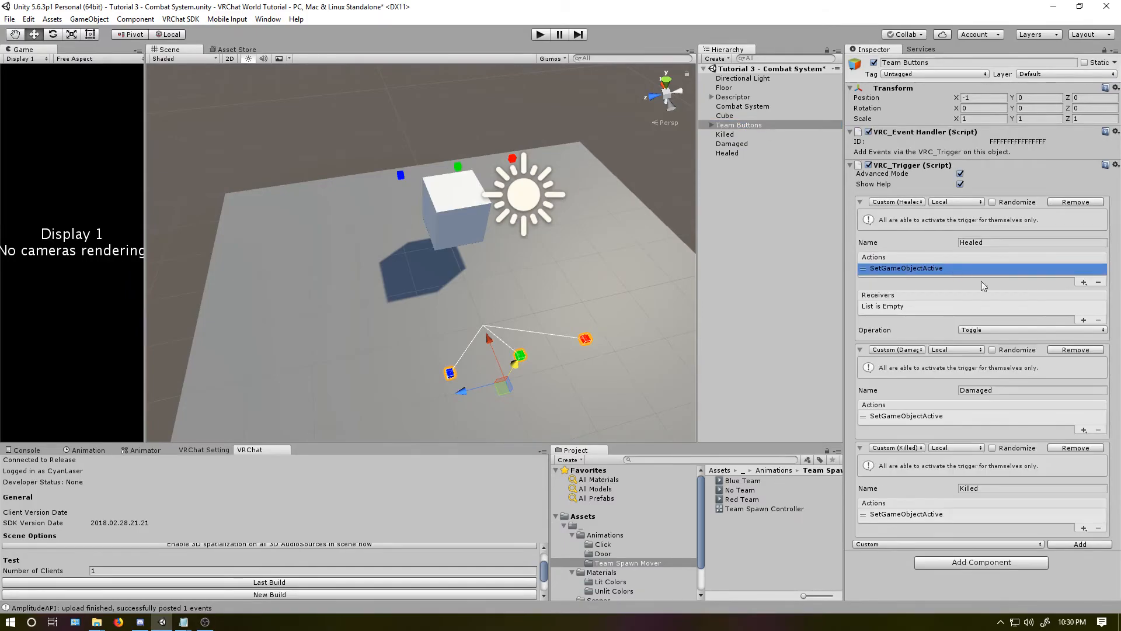
{"action": "left_click", "coordinate": [1084, 322]}
{"action": "left_click", "coordinate": [727, 135]}
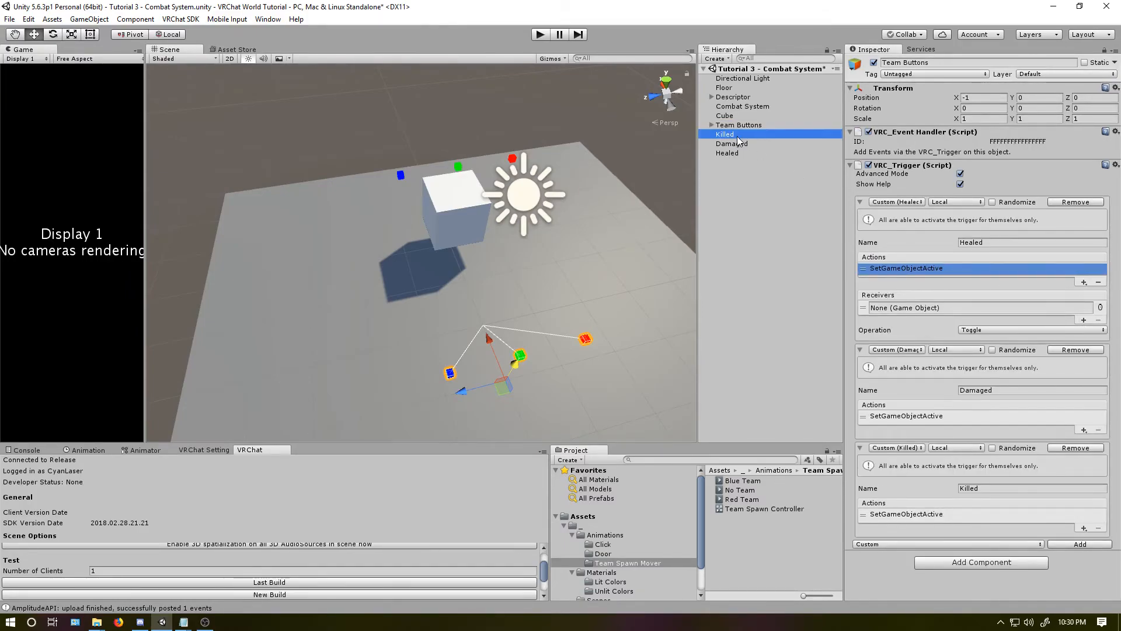
{"action": "left_click", "coordinate": [739, 125]}
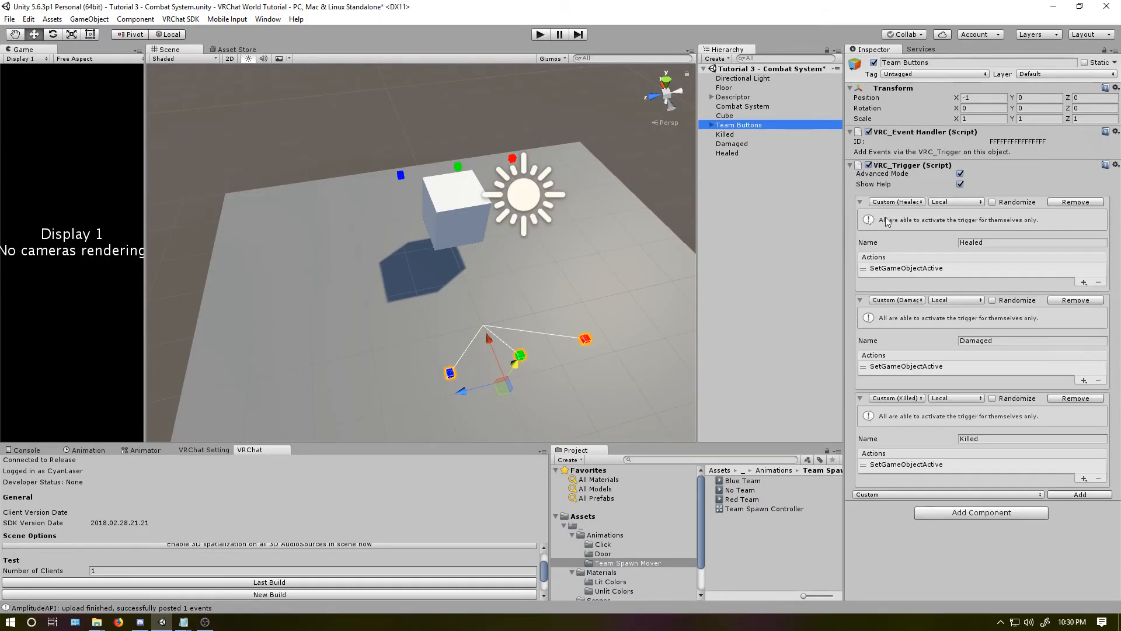
{"action": "left_click", "coordinate": [916, 268]}
{"action": "left_click_drag", "start_coordinate": [868, 248], "coordinate": [911, 309]}
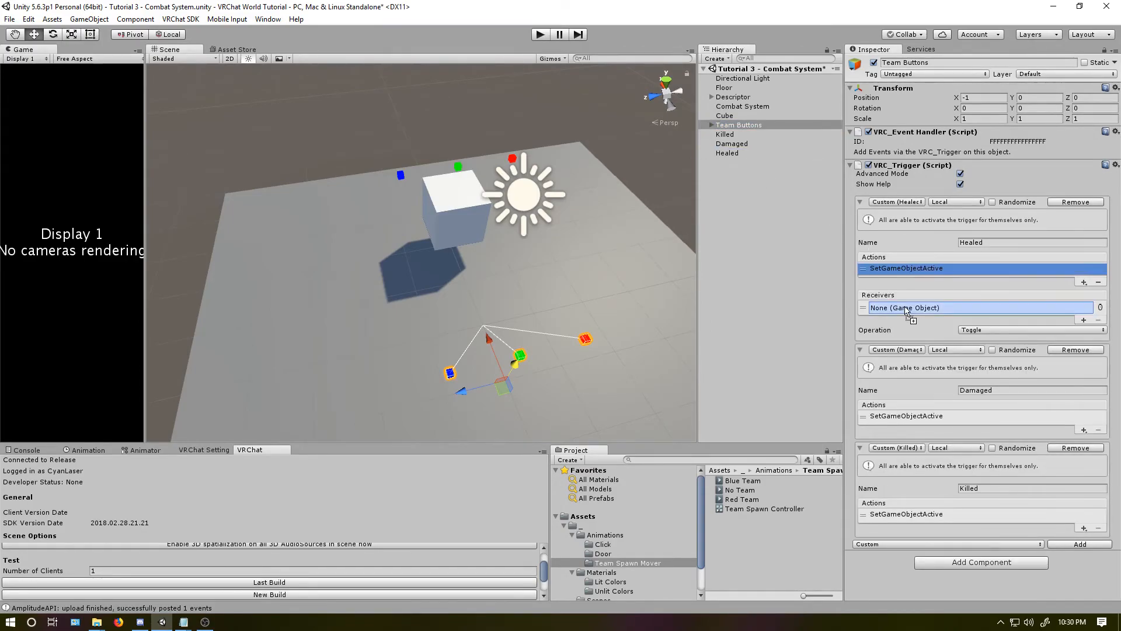
Make the Damaged and Killed cubes the receivers of the Damaged and Killed toggle actions
{"action": "left_click", "coordinate": [979, 418]}
{"action": "left_click", "coordinate": [1085, 468]}
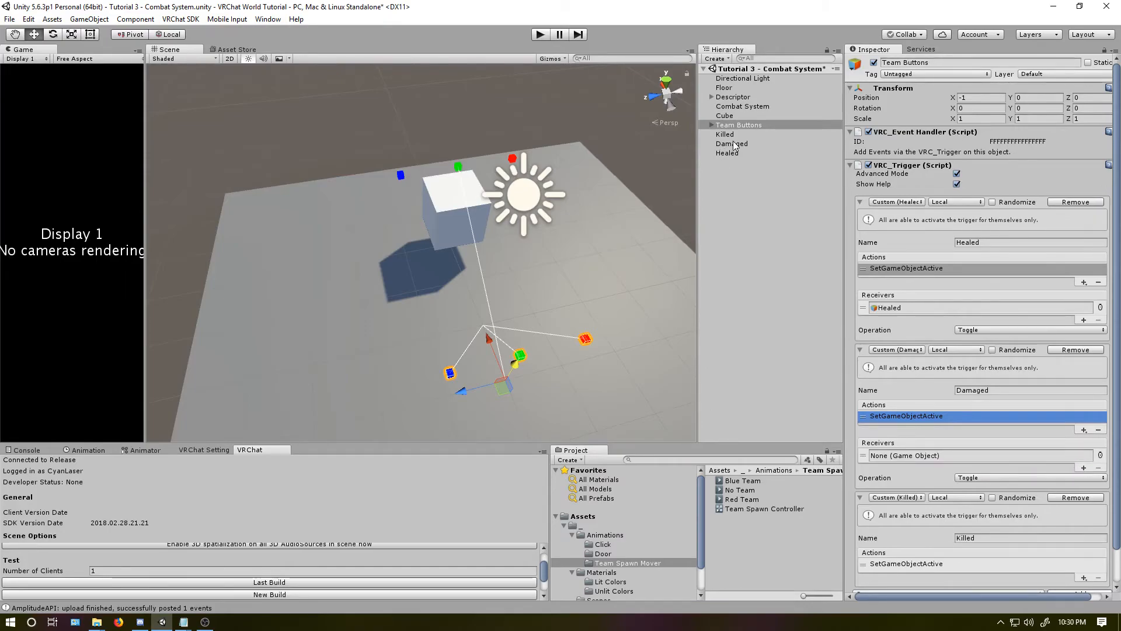
{"action": "left_click_drag", "start_coordinate": [903, 460], "coordinate": [902, 457]}
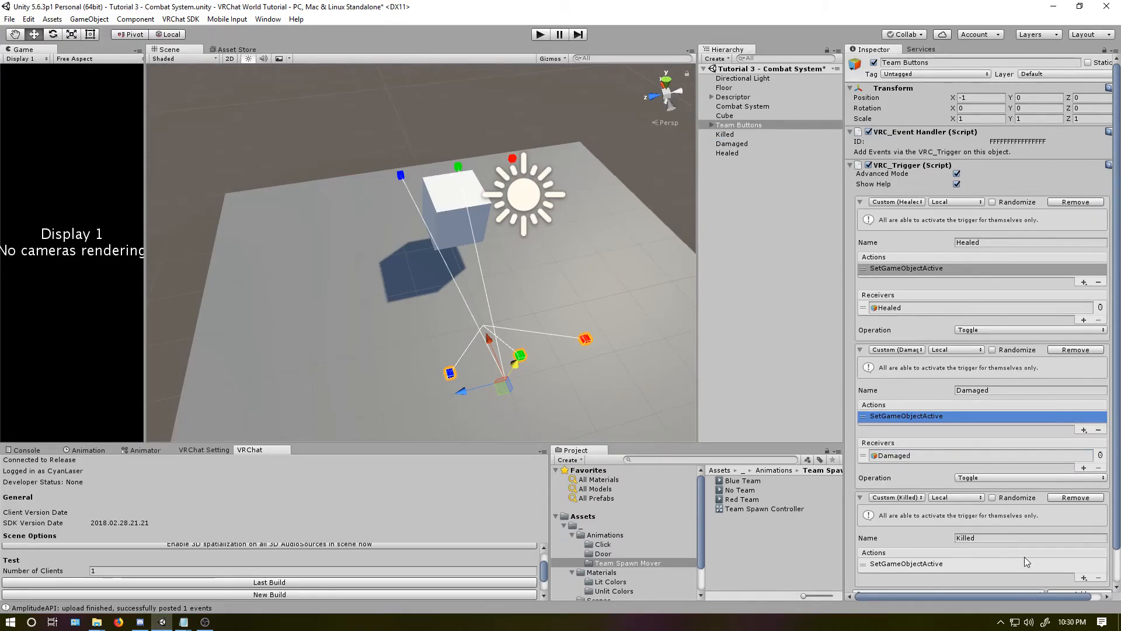
{"action": "left_click", "coordinate": [1083, 581]}
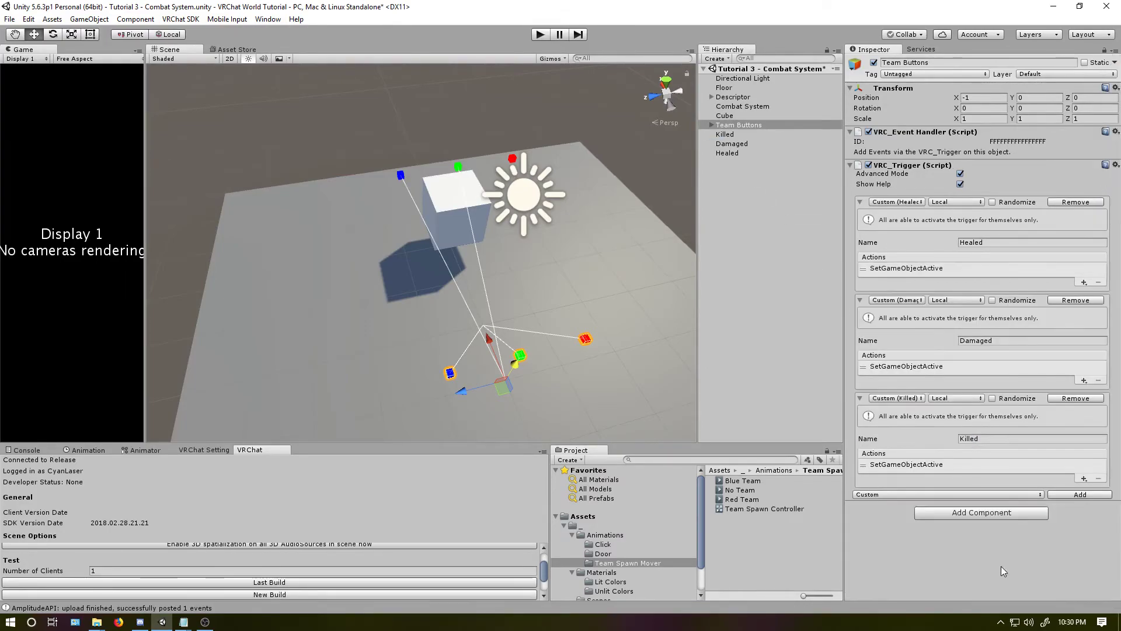
{"action": "left_click", "coordinate": [942, 464]}
{"action": "left_click", "coordinate": [1086, 516]}
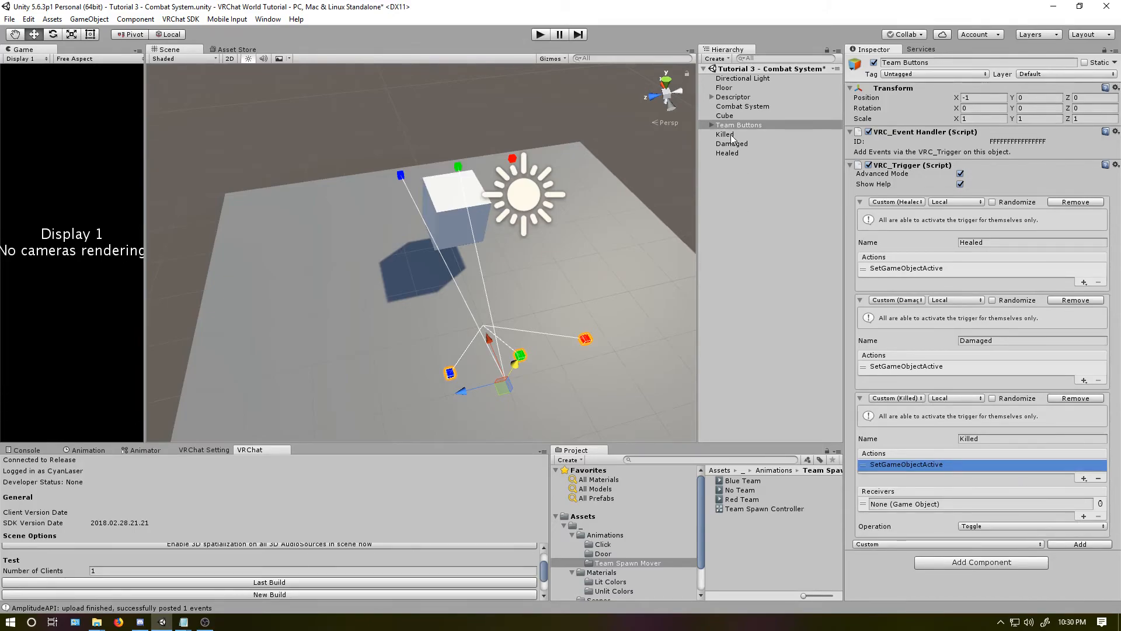
{"action": "left_click_drag", "start_coordinate": [727, 134], "coordinate": [943, 504]}
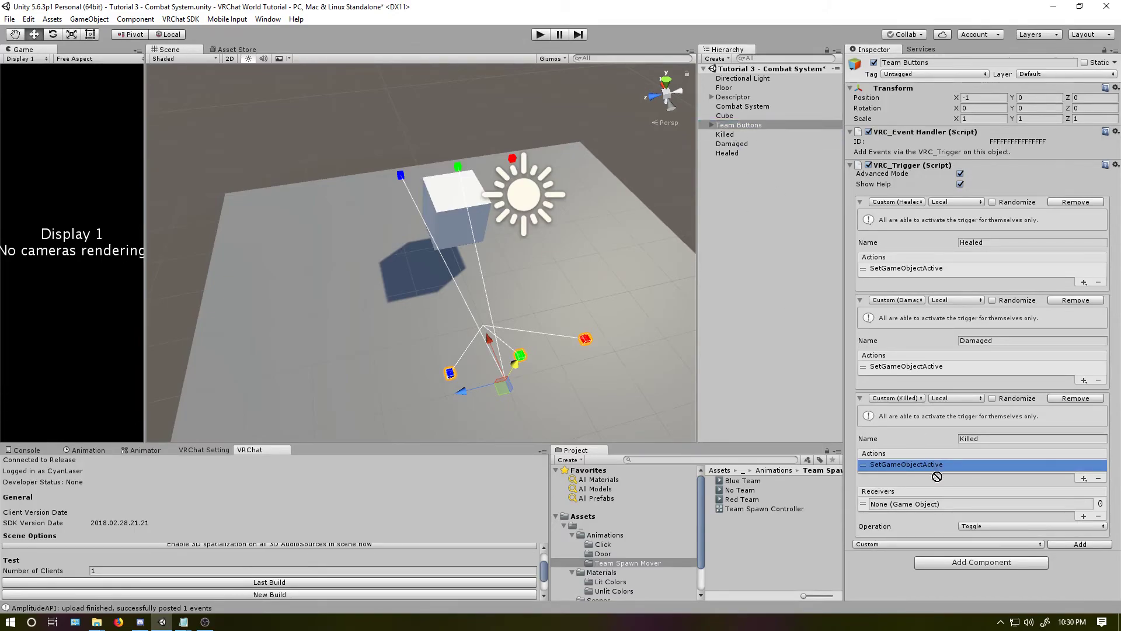
Assign Team Buttons to Combat System's player killed and healed trigger slots
{"action": "left_click", "coordinate": [732, 96]}
{"action": "left_click", "coordinate": [742, 106]}
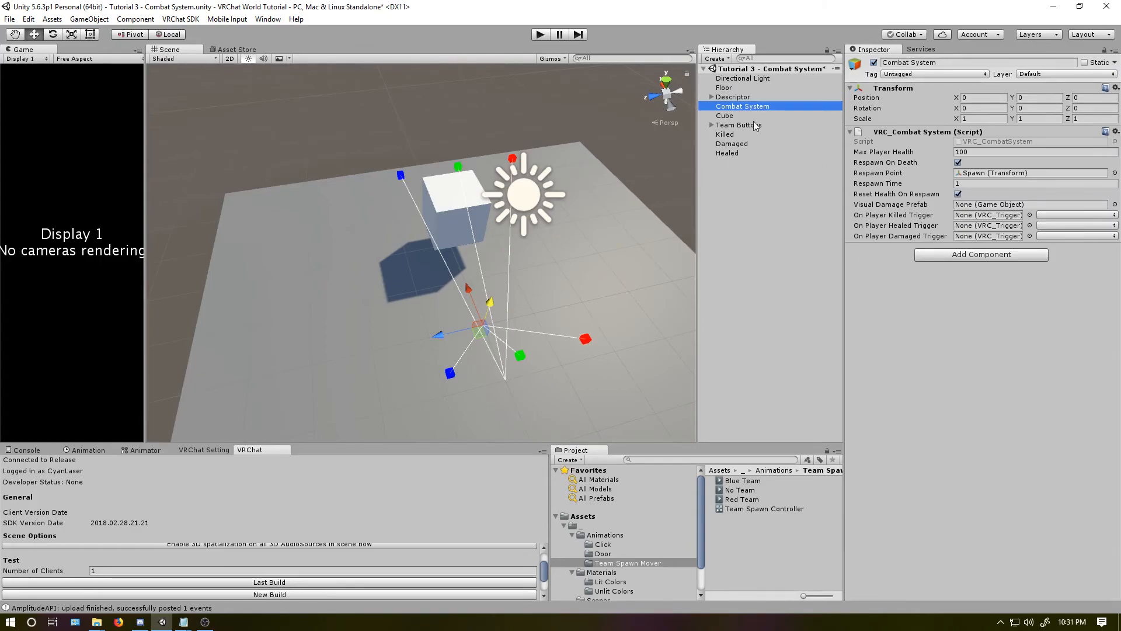
{"action": "left_click_drag", "start_coordinate": [739, 124], "coordinate": [988, 215]}
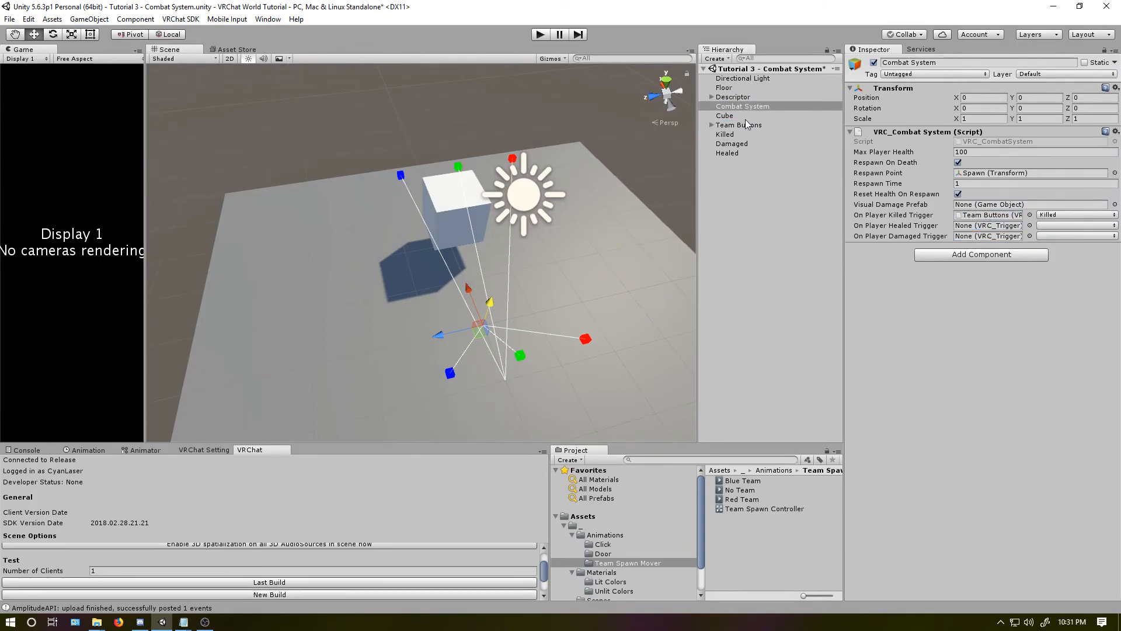
{"action": "left_click", "coordinate": [727, 134]}
{"action": "left_click", "coordinate": [743, 107]}
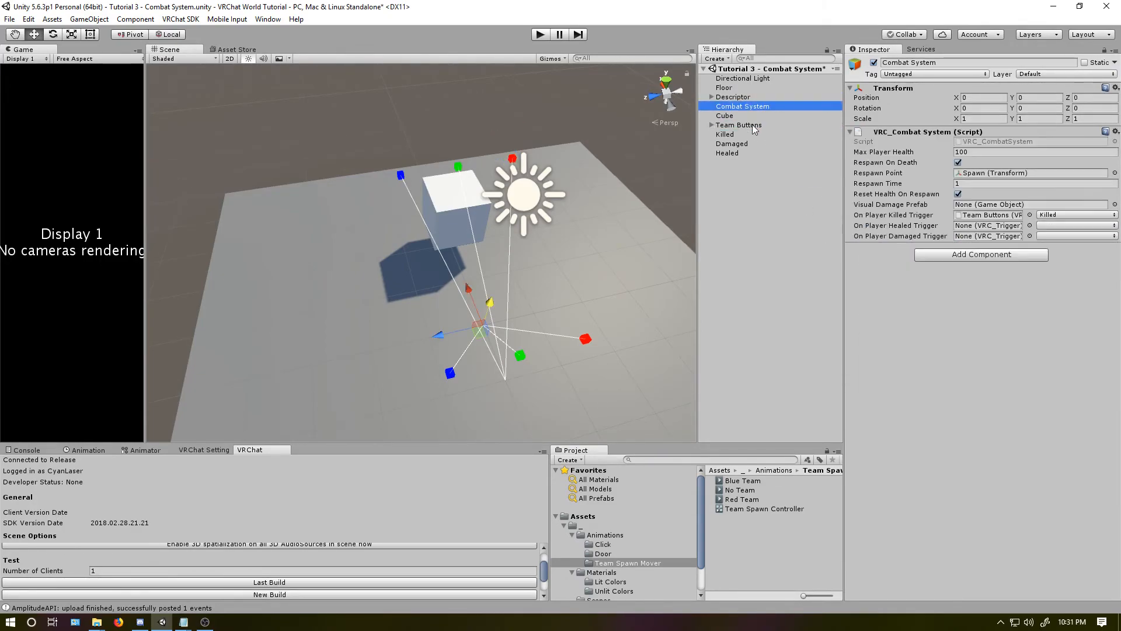
{"action": "mouse_move", "coordinate": [739, 124]}
{"action": "left_mouse_down"}
{"action": "mouse_move", "coordinate": [985, 225]}
{"action": "mouse_move", "coordinate": [986, 236]}
{"action": "left_mouse_up"}
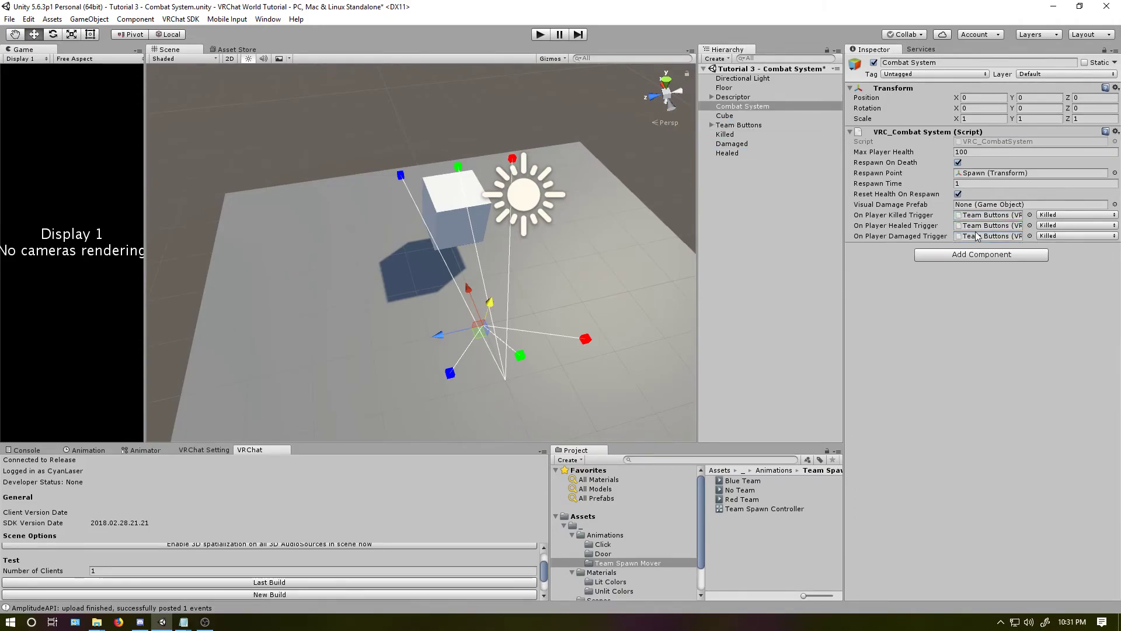
Set the healed and damaged triggers to run Team Buttons' Healed and Damaged custom triggers
{"action": "left_click", "coordinate": [1074, 226]}
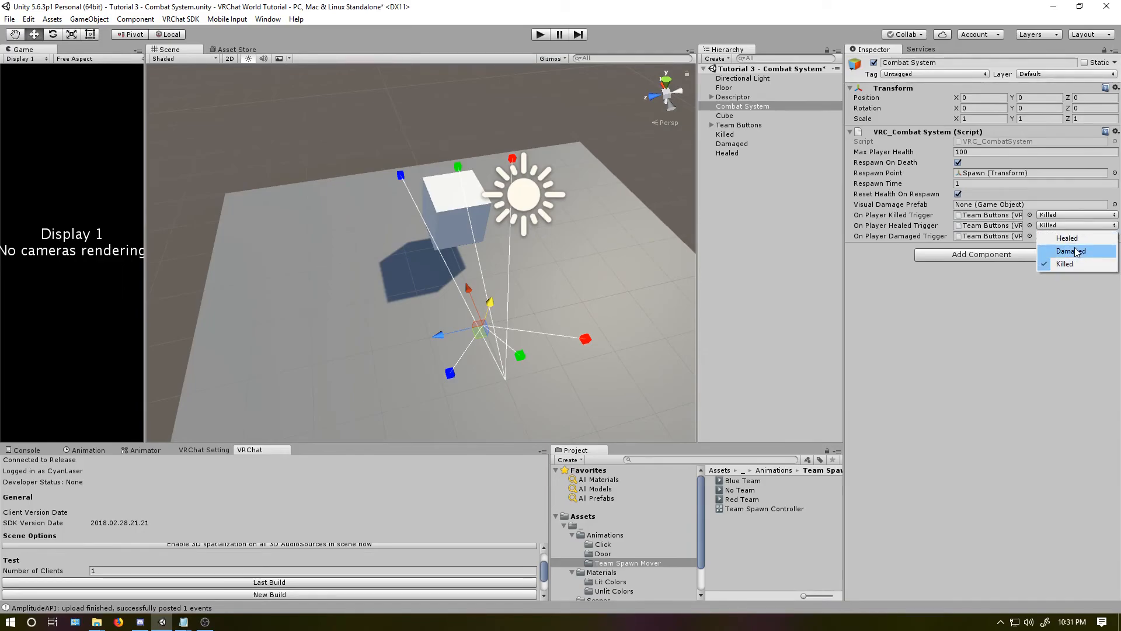
{"action": "left_click", "coordinate": [1076, 251]}
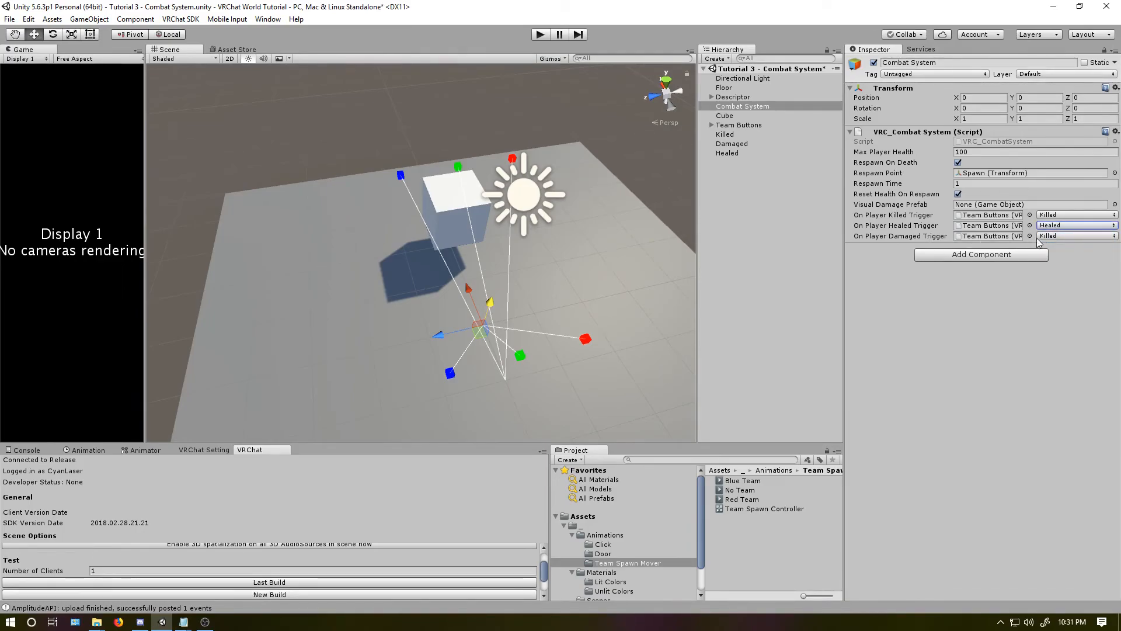
{"action": "left_click", "coordinate": [1074, 236]}
{"action": "left_click", "coordinate": [1056, 261]}
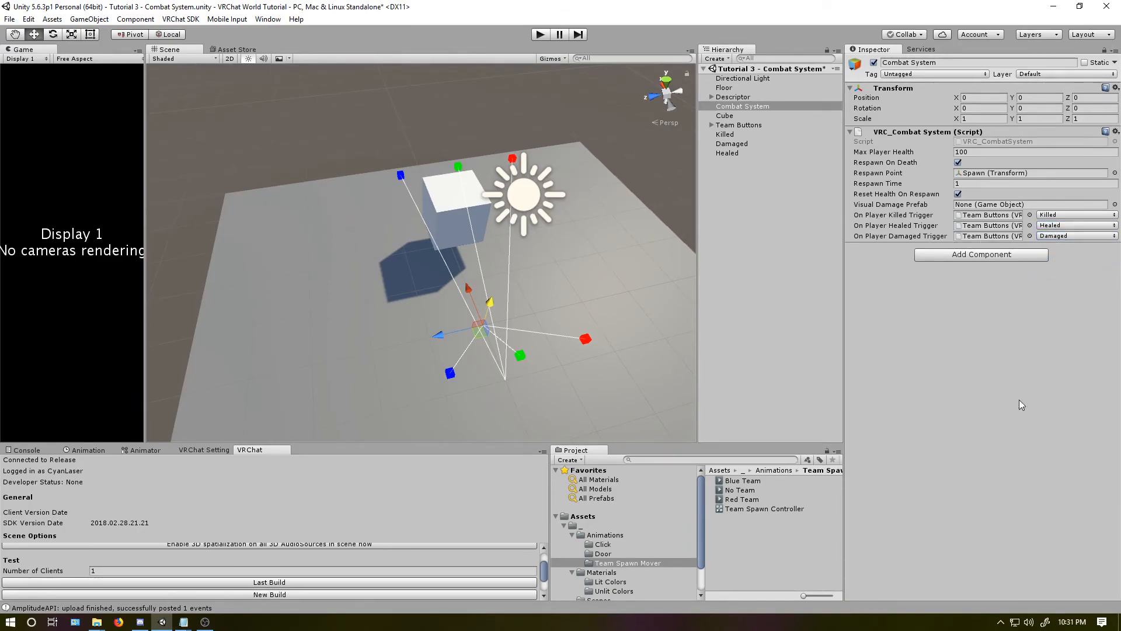
Duplicate the No Team and Red Team buttons and move the copies to a new floor spot
{"action": "left_click", "coordinate": [740, 217]}
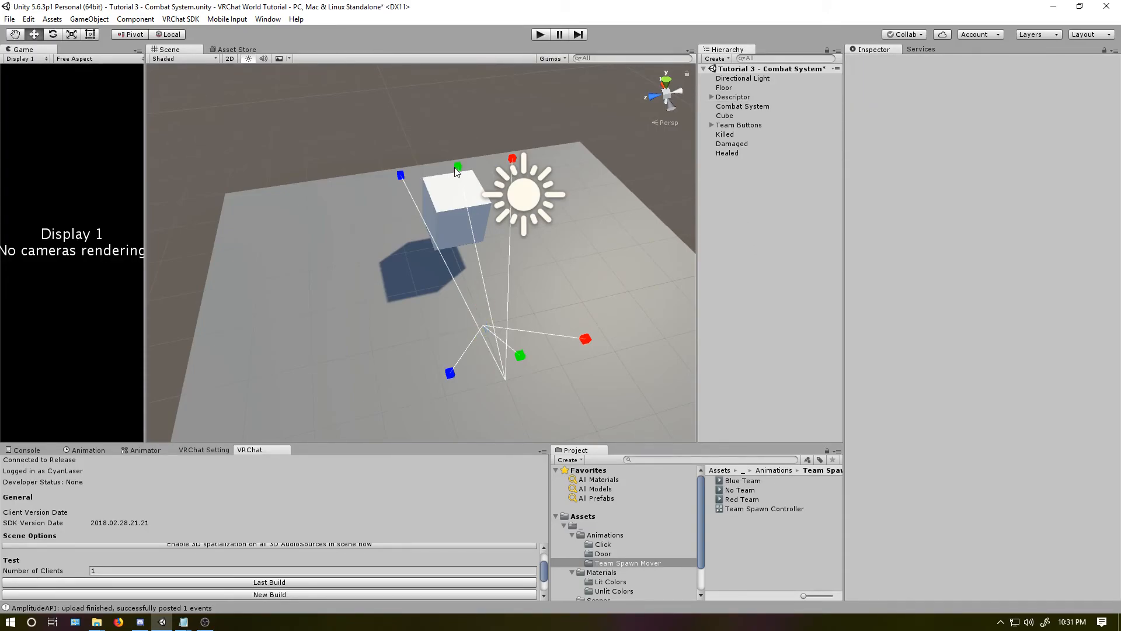
{"action": "left_click", "coordinate": [711, 125]}
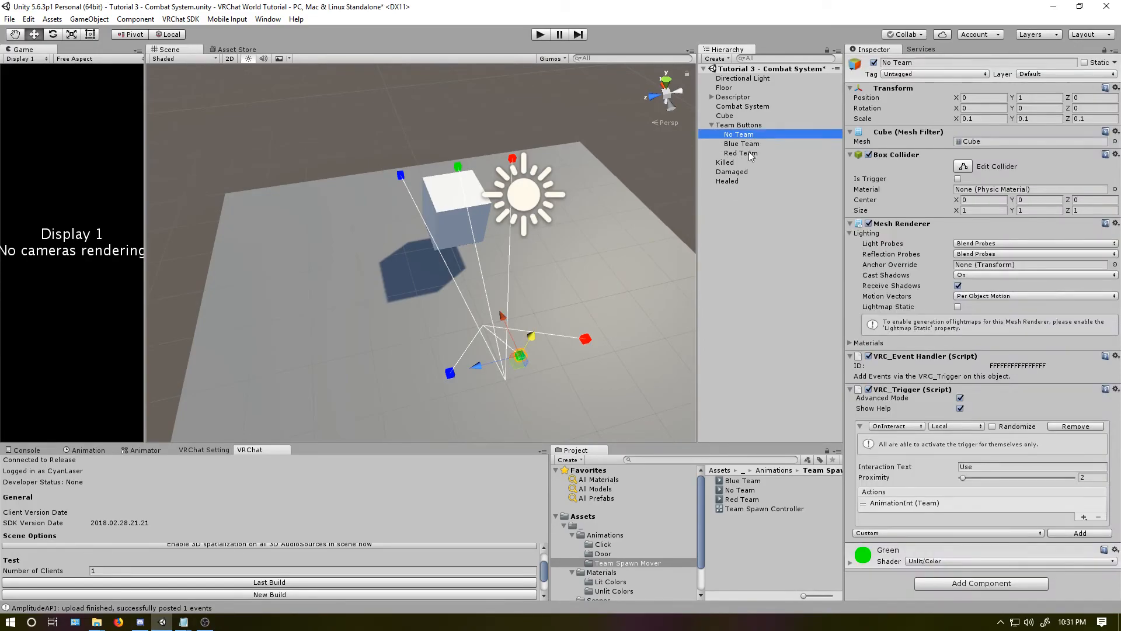
{"action": "left_click", "coordinate": [742, 152], "text": "ctrl"}
{"action": "key", "text": "ctrl+d"}
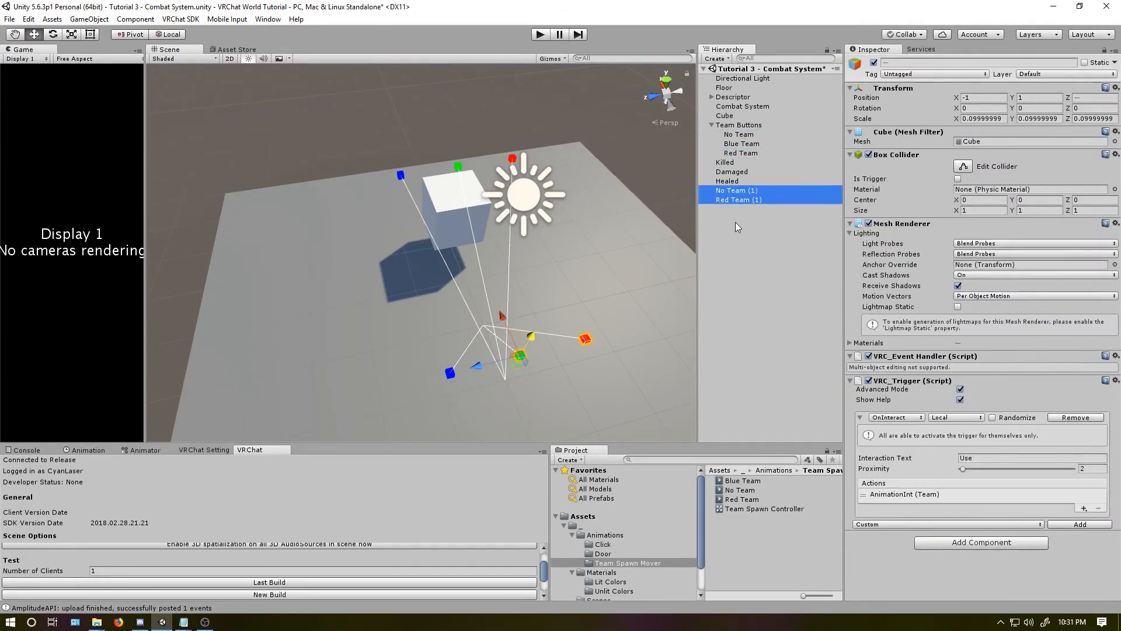
{"action": "left_click", "coordinate": [715, 127]}
{"action": "left_click", "coordinate": [736, 162]}
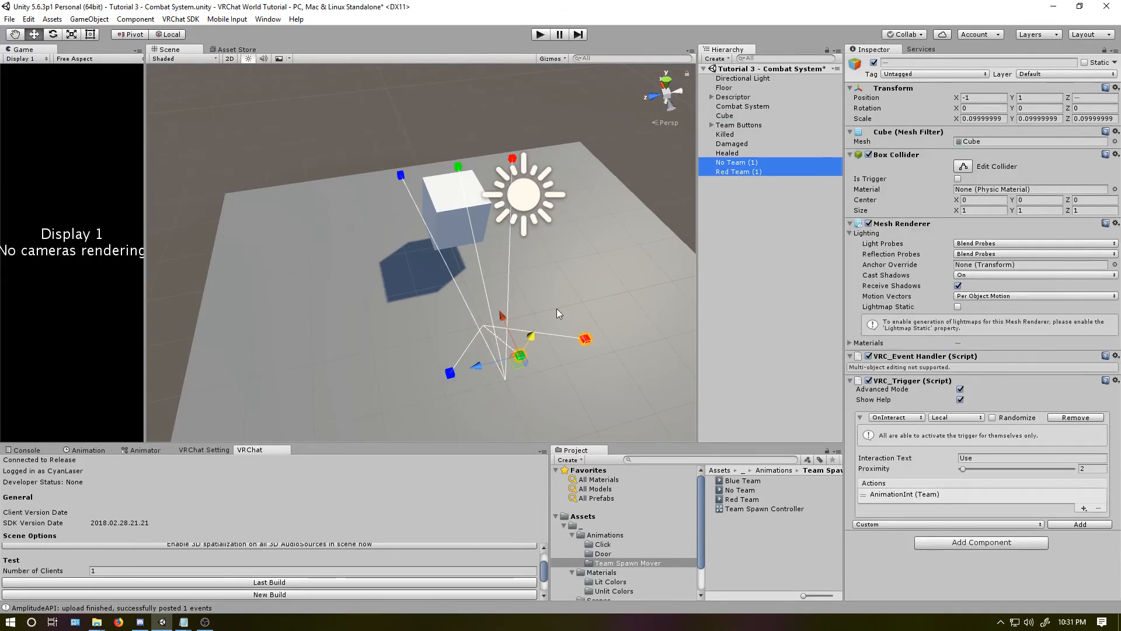
{"action": "left_click_drag", "start_coordinate": [520, 356], "coordinate": [607, 272]}
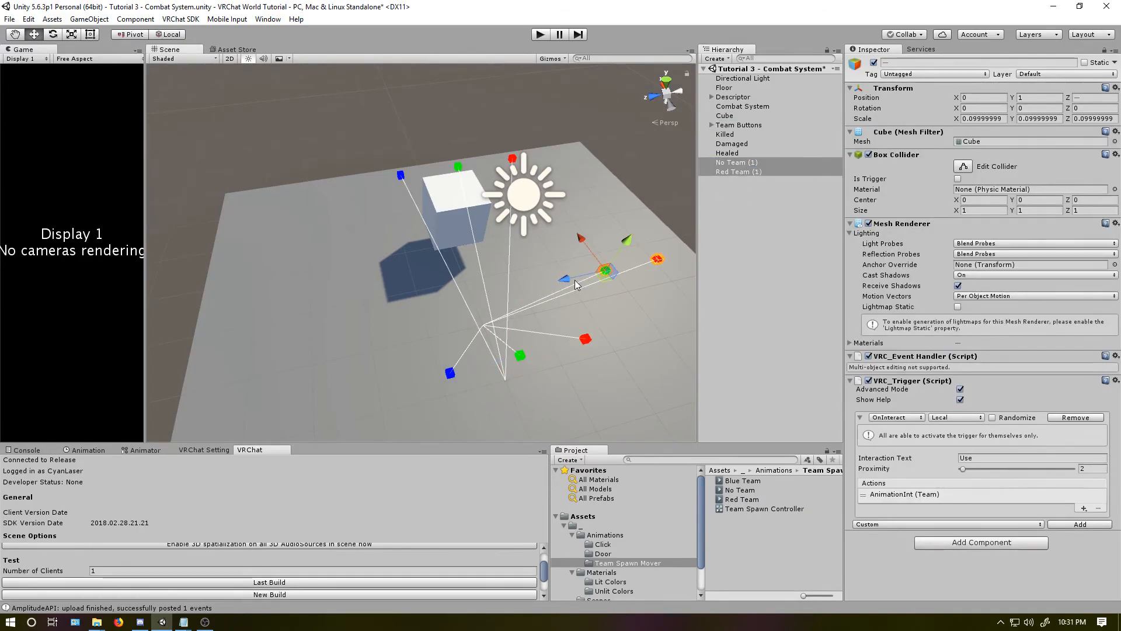
Rename the copies Heal and Damage and move Heal apart from Damage
{"action": "left_click", "coordinate": [732, 171]}
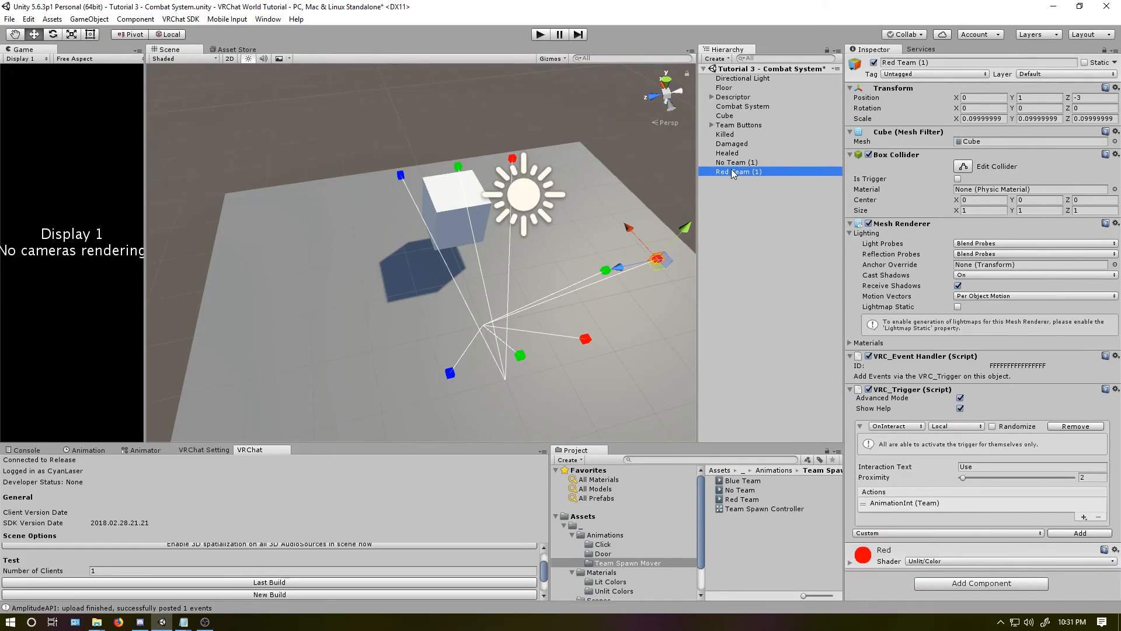
{"action": "left_click", "coordinate": [731, 171]}
{"action": "type", "text": "Heal"}
{"action": "key", "text": "Return"}
{"action": "left_click", "coordinate": [736, 162]}
{"action": "left_click", "coordinate": [737, 162]}
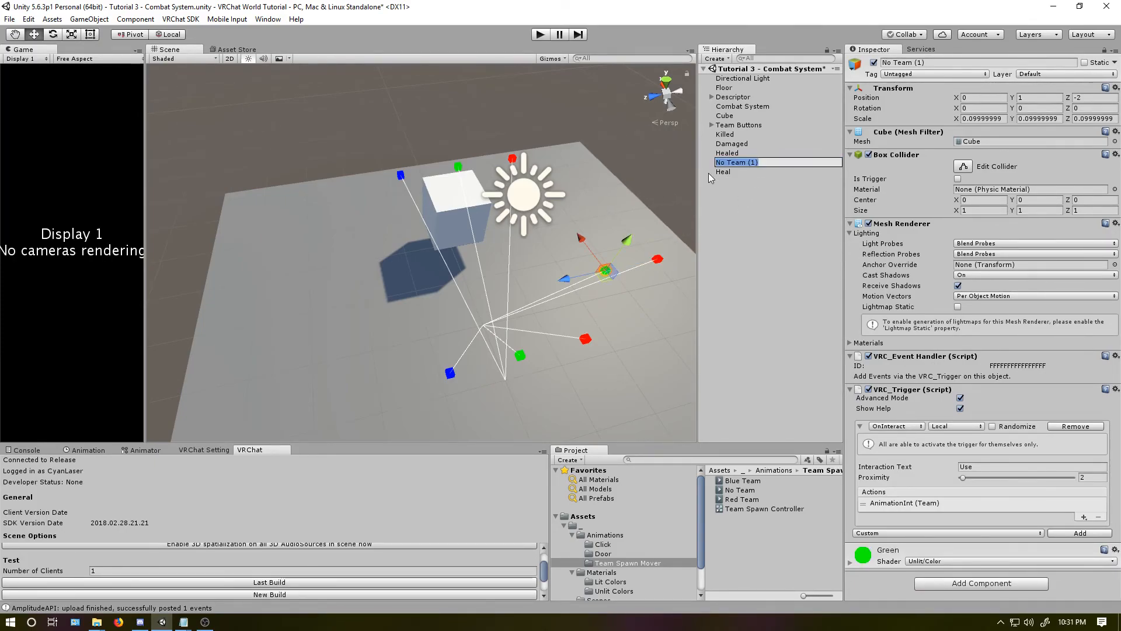
{"action": "type", "text": "Damage"}
{"action": "key", "text": "Return"}
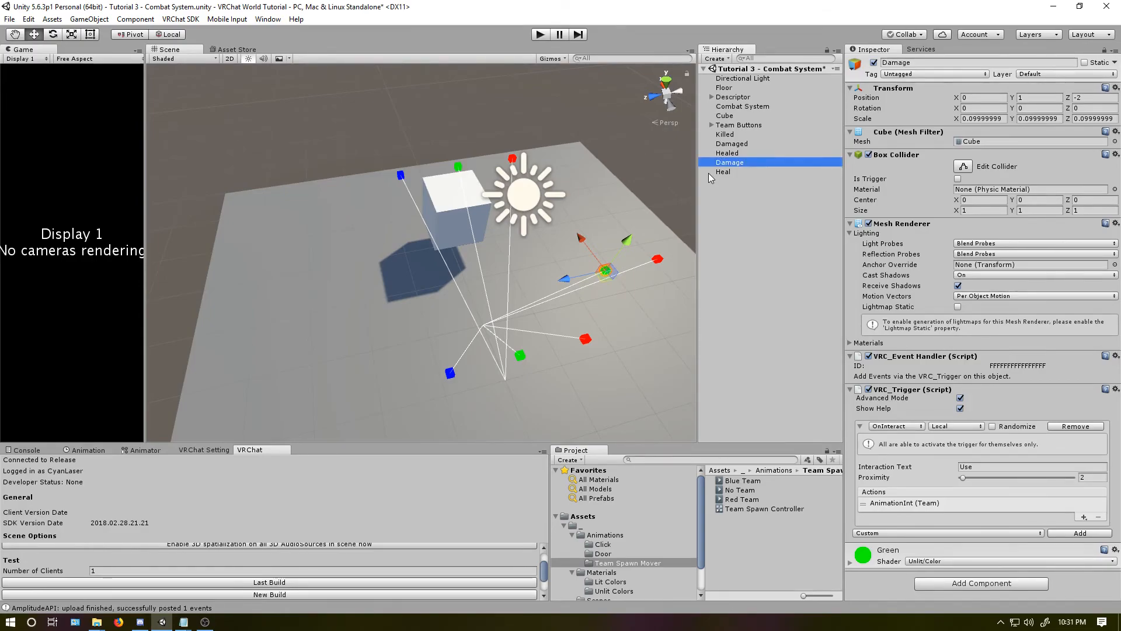
{"action": "left_click", "coordinate": [724, 172]}
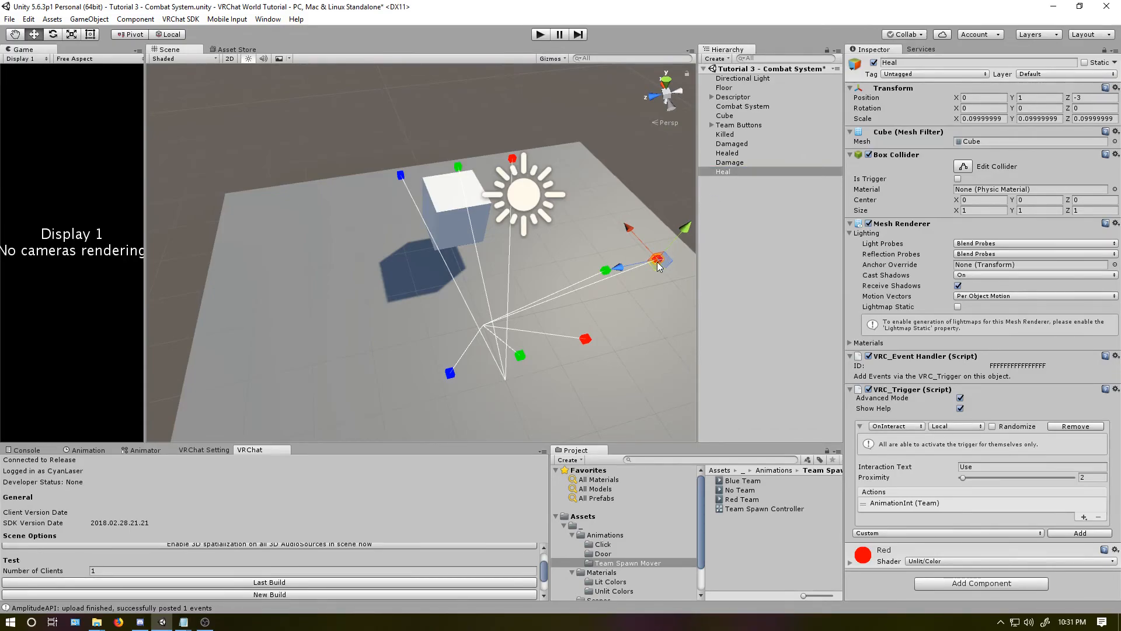
{"action": "left_click_drag", "start_coordinate": [659, 258], "coordinate": [596, 260]}
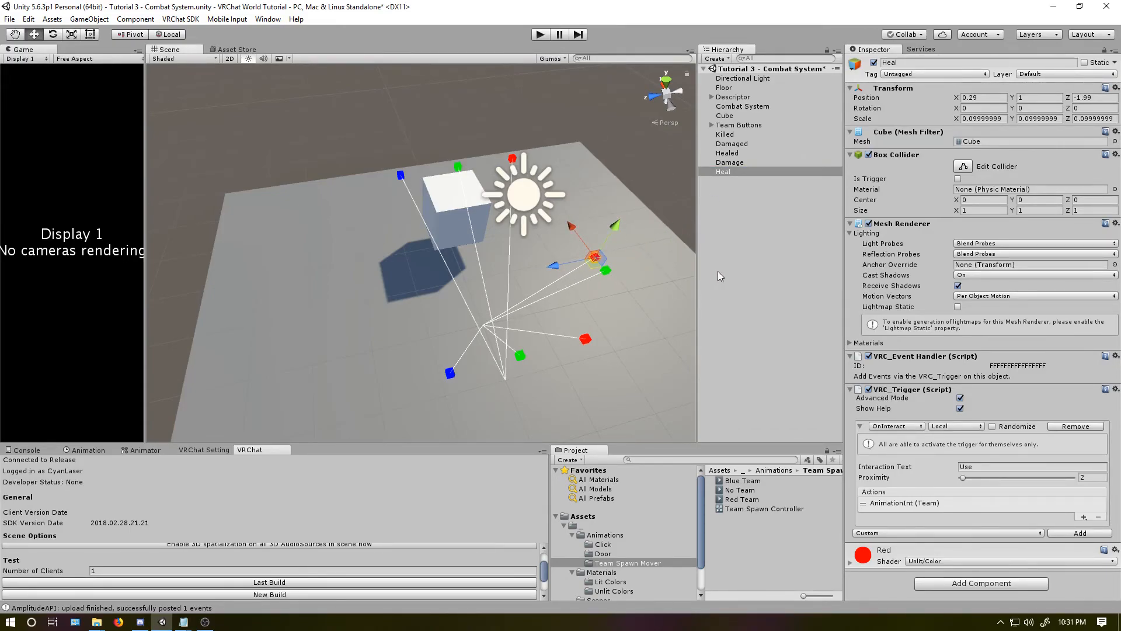
{"action": "left_click", "coordinate": [730, 162]}
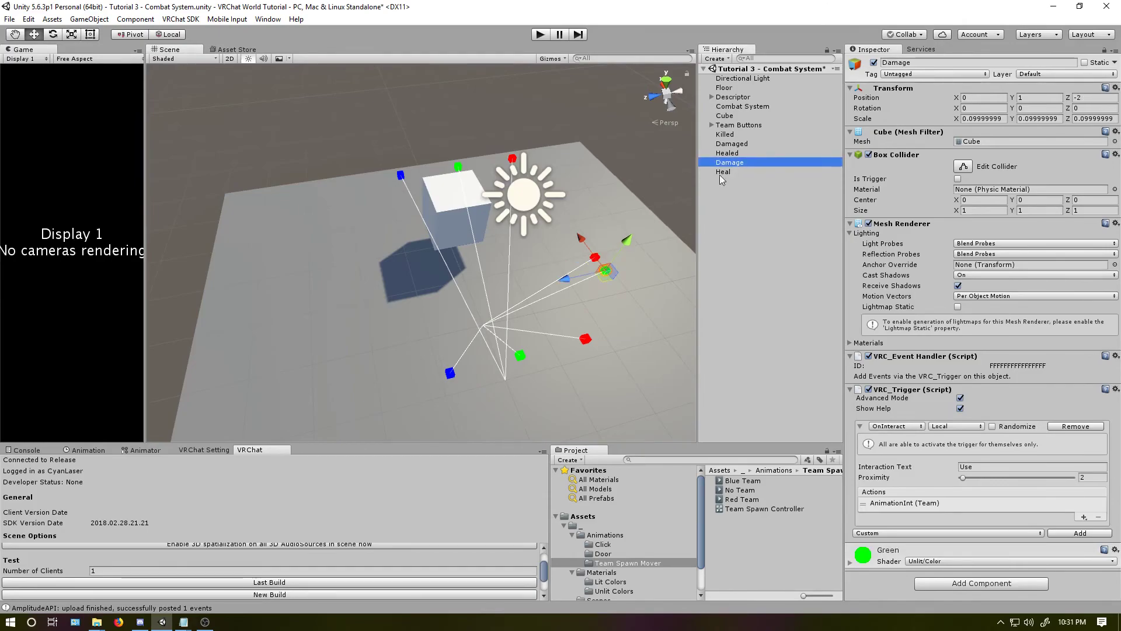
Replace Damage's AnimationInt action with an AddDamage action of 25 and a receiver slot
{"action": "left_click", "coordinate": [951, 503]}
{"action": "left_click", "coordinate": [1099, 519]}
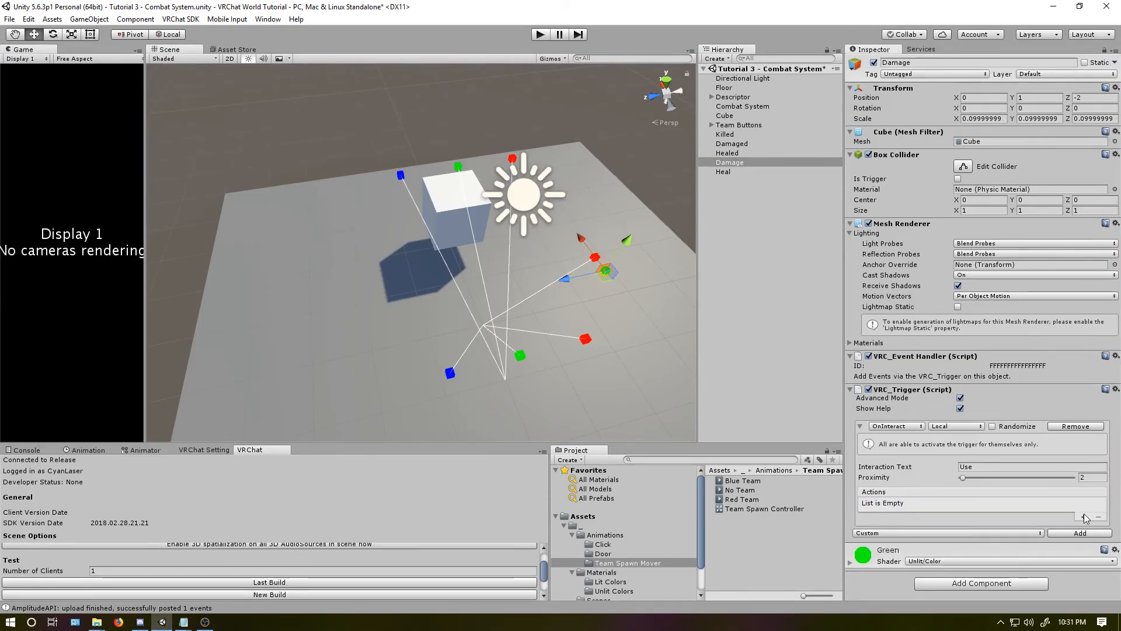
{"action": "left_click", "coordinate": [1085, 519]}
{"action": "mouse_move", "coordinate": [1052, 521]}
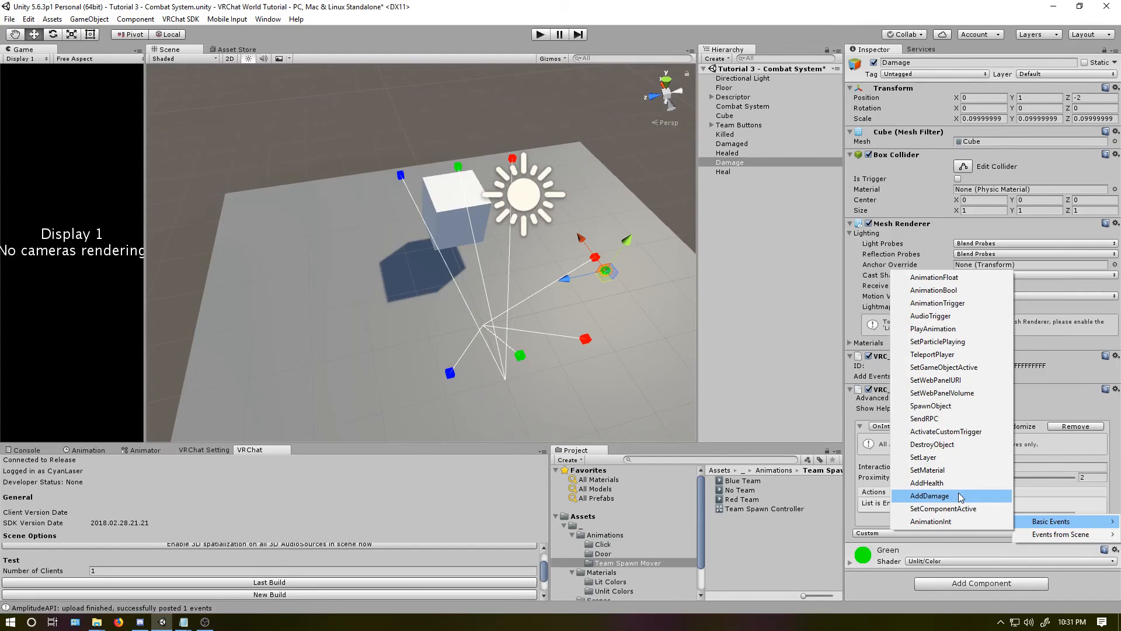
{"action": "left_click", "coordinate": [959, 497]}
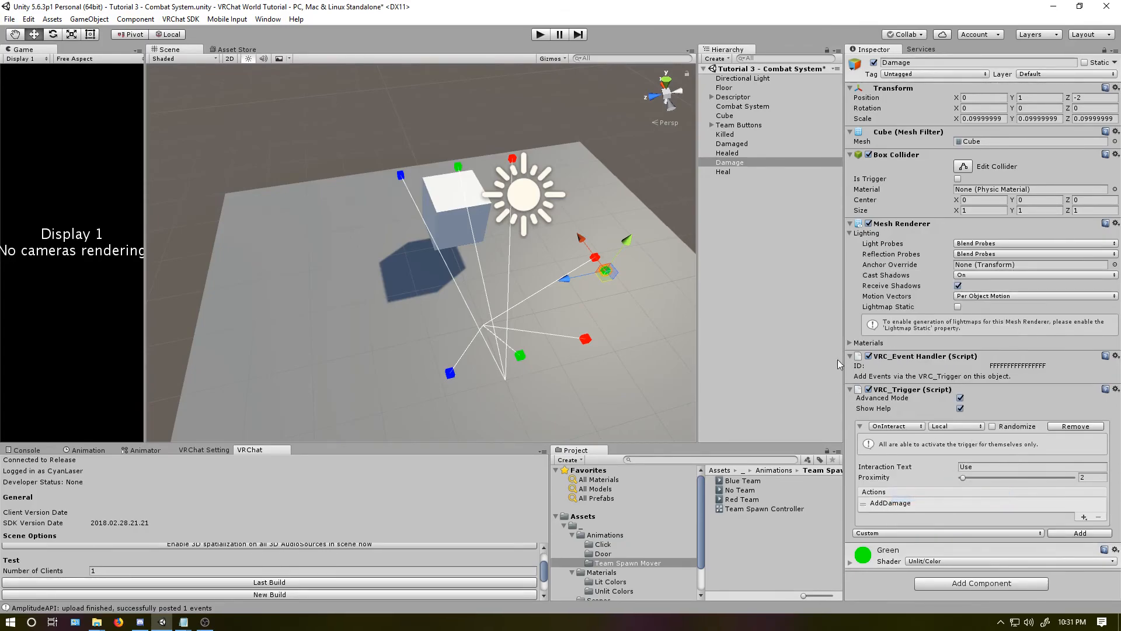
{"action": "left_click", "coordinate": [890, 504]}
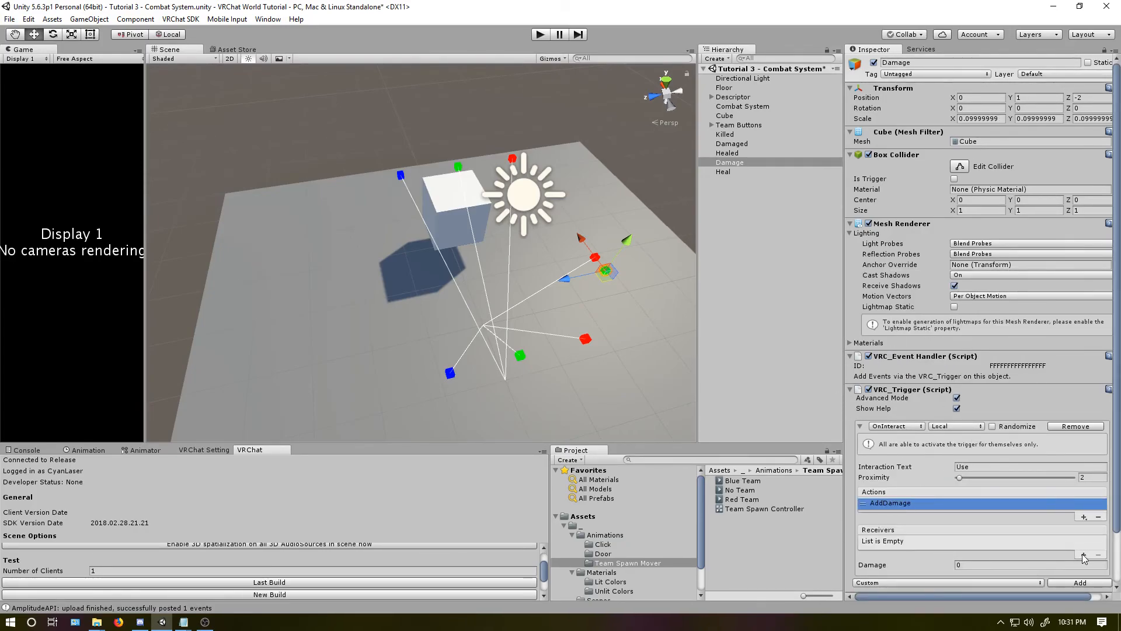
{"action": "left_click", "coordinate": [1085, 536]}
{"action": "left_click", "coordinate": [967, 565]}
{"action": "type", "text": "25"}
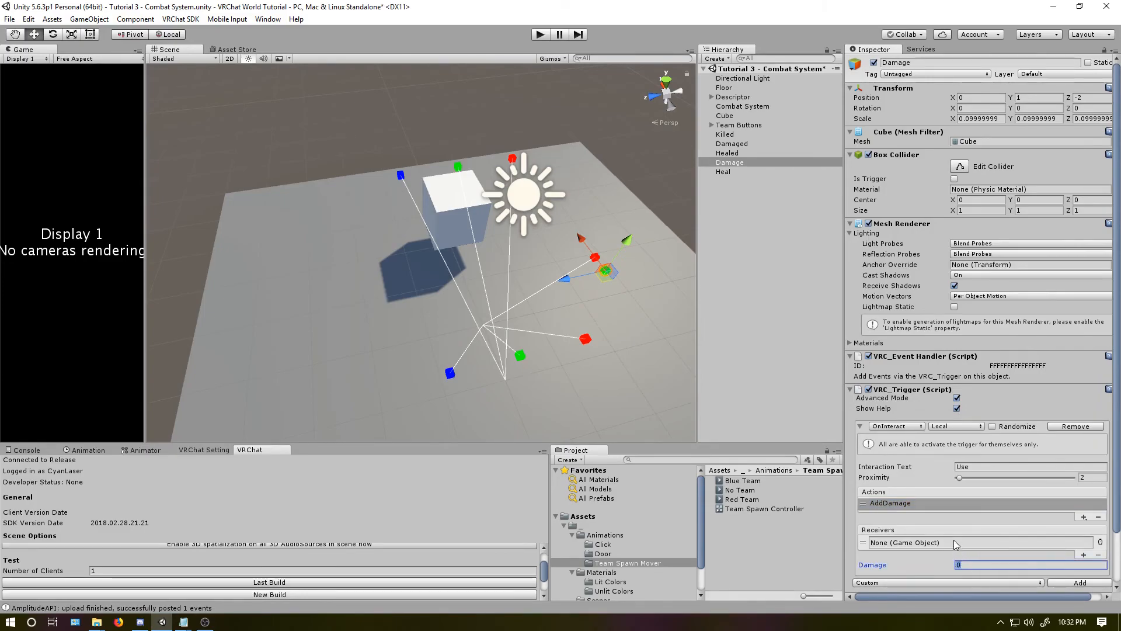
Replace Heal's AnimationInt action with an AddHealth action of 25 and a receiver slot
{"action": "left_click", "coordinate": [725, 171]}
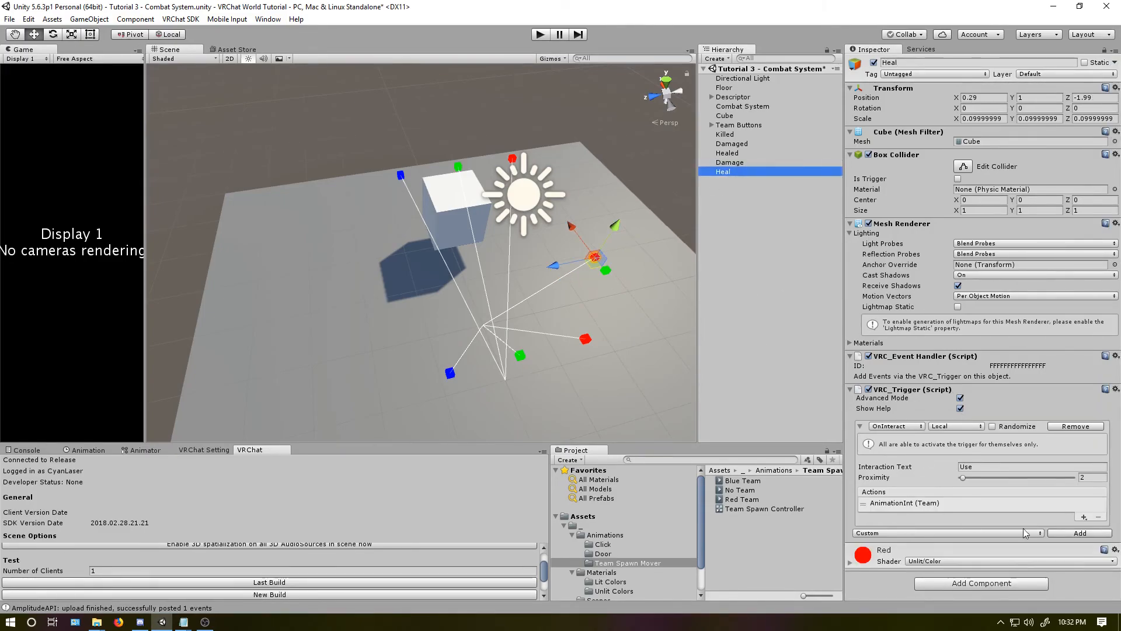
{"action": "left_click", "coordinate": [1070, 504]}
{"action": "left_click", "coordinate": [1098, 518]}
{"action": "mouse_move", "coordinate": [1057, 522]}
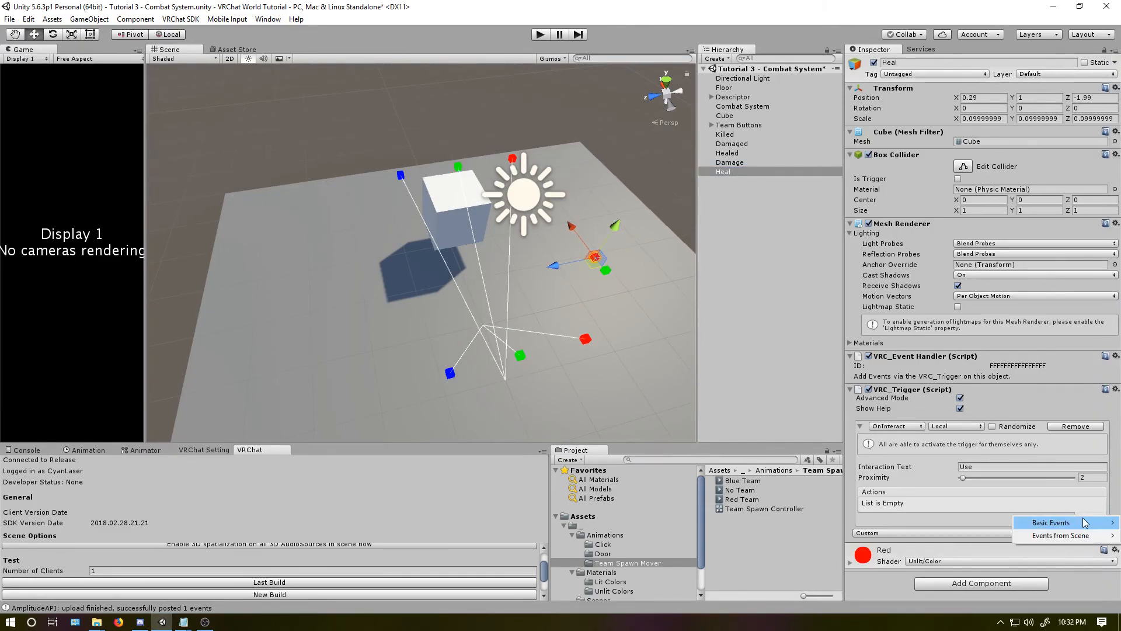
{"action": "left_click", "coordinate": [961, 484]}
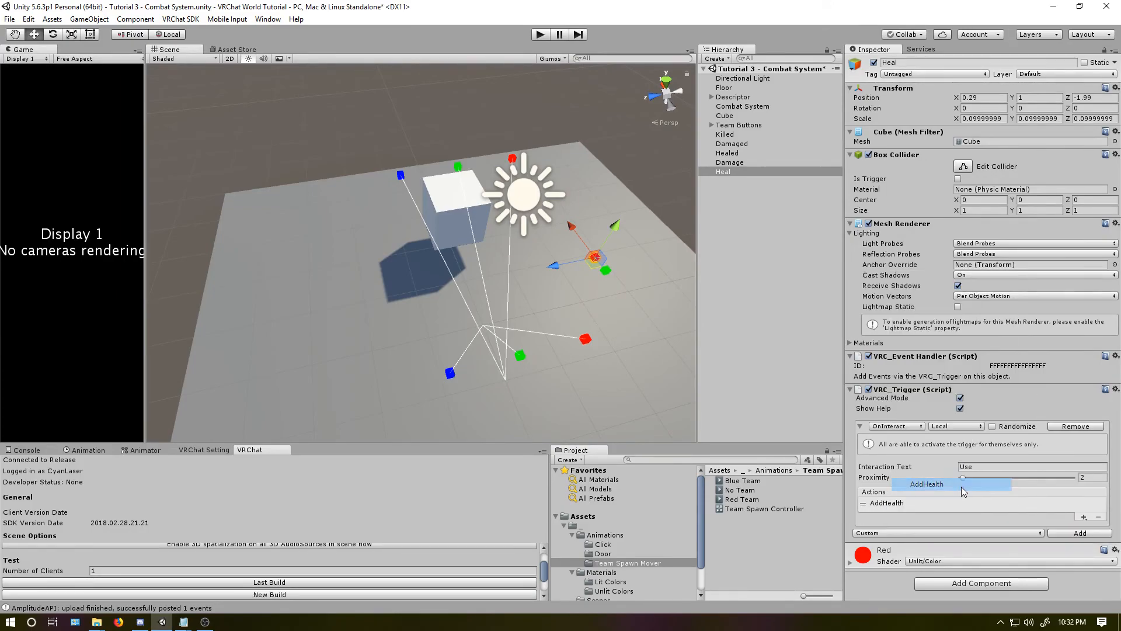
{"action": "left_click", "coordinate": [1083, 555]}
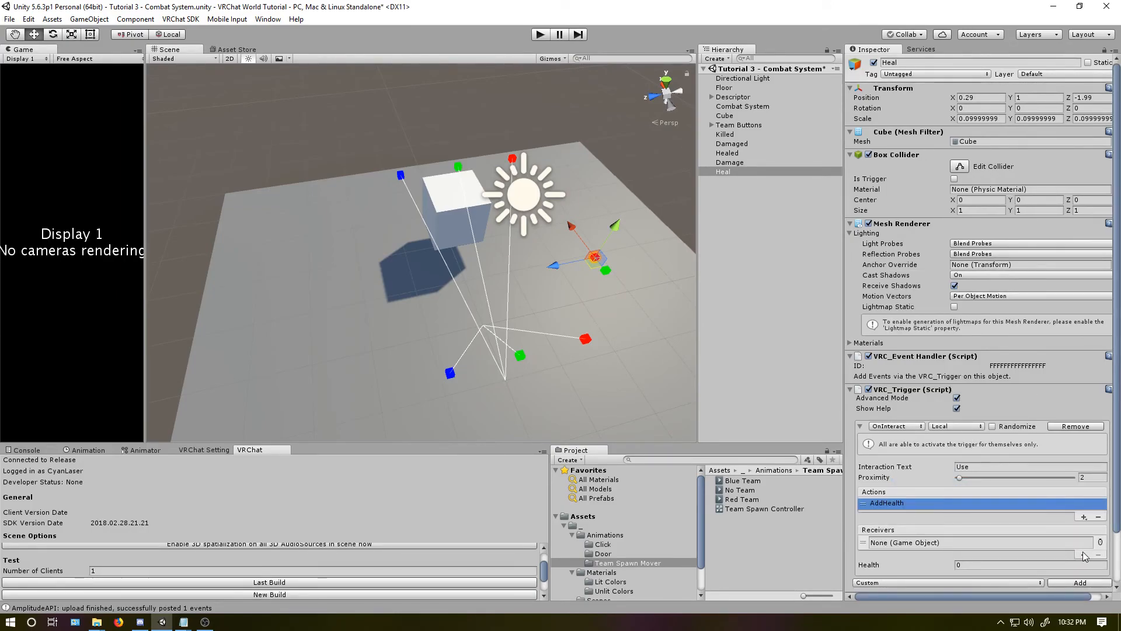
{"action": "left_click", "coordinate": [1031, 566]}
{"action": "type", "text": "25"}
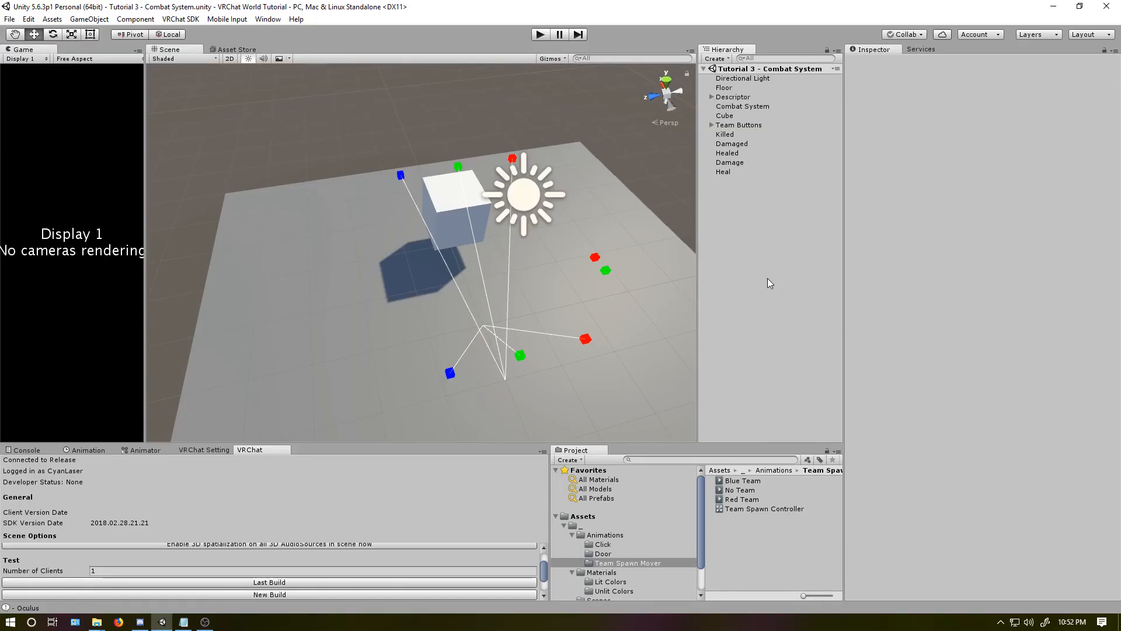
Select the Cube to view its OnEnterTrigger AddDamage setup
{"action": "left_click", "coordinate": [726, 116]}
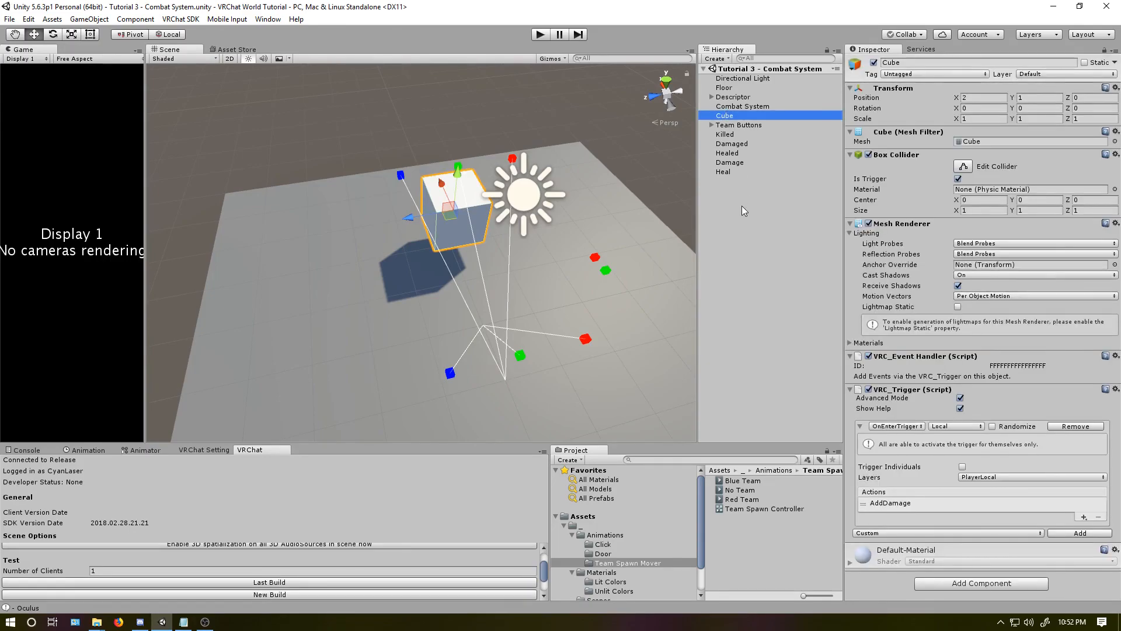